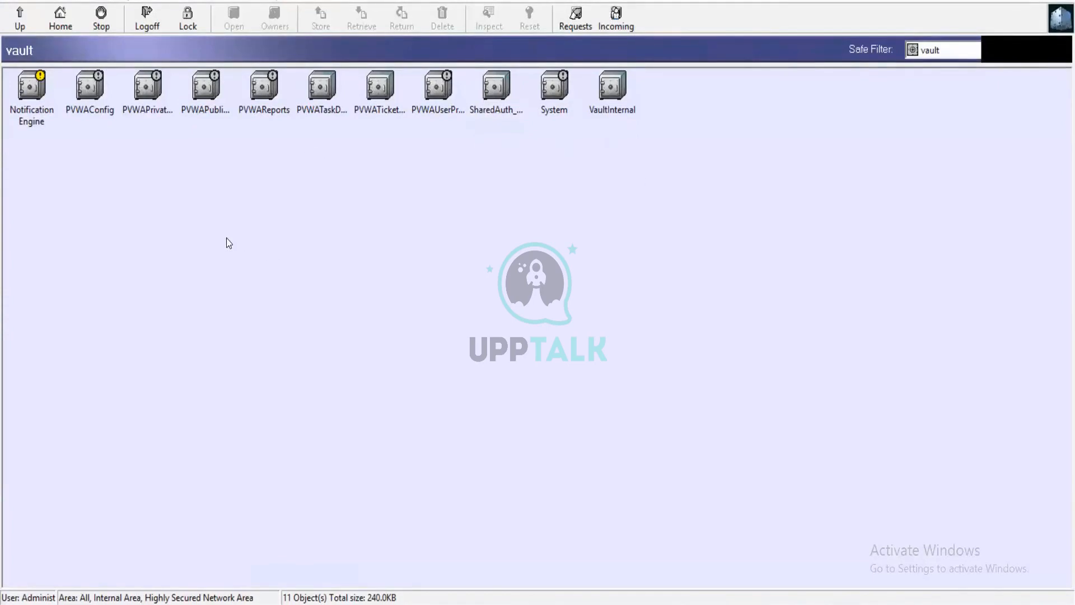
# Inspect the contents of the System safe and the VaultInternal safe, returning to the vault's safe list after each.
pyautogui.doubleClick(553, 99)
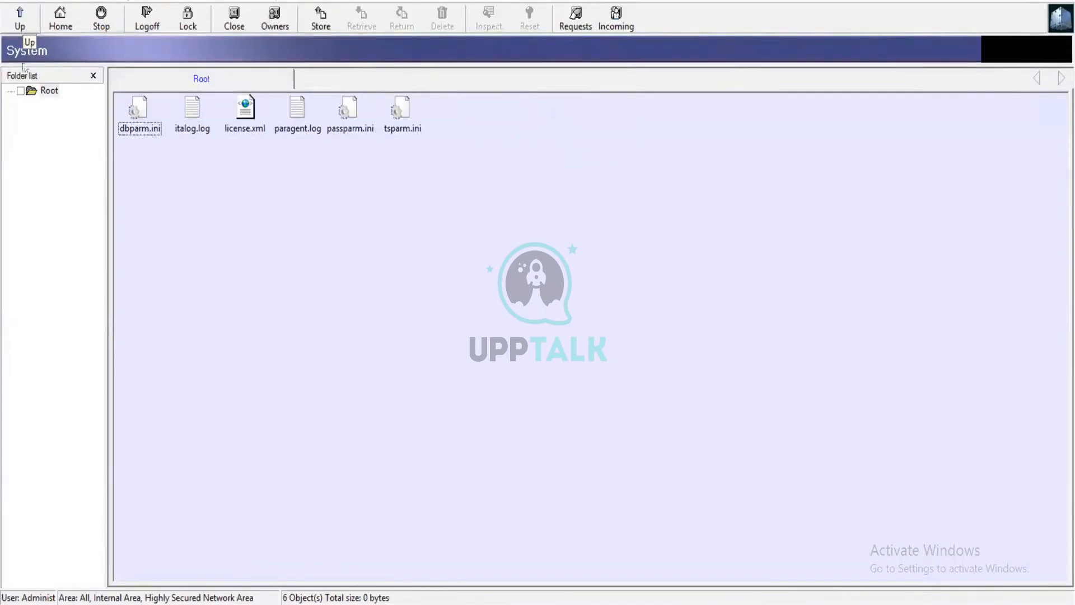
pyautogui.click(21, 28)
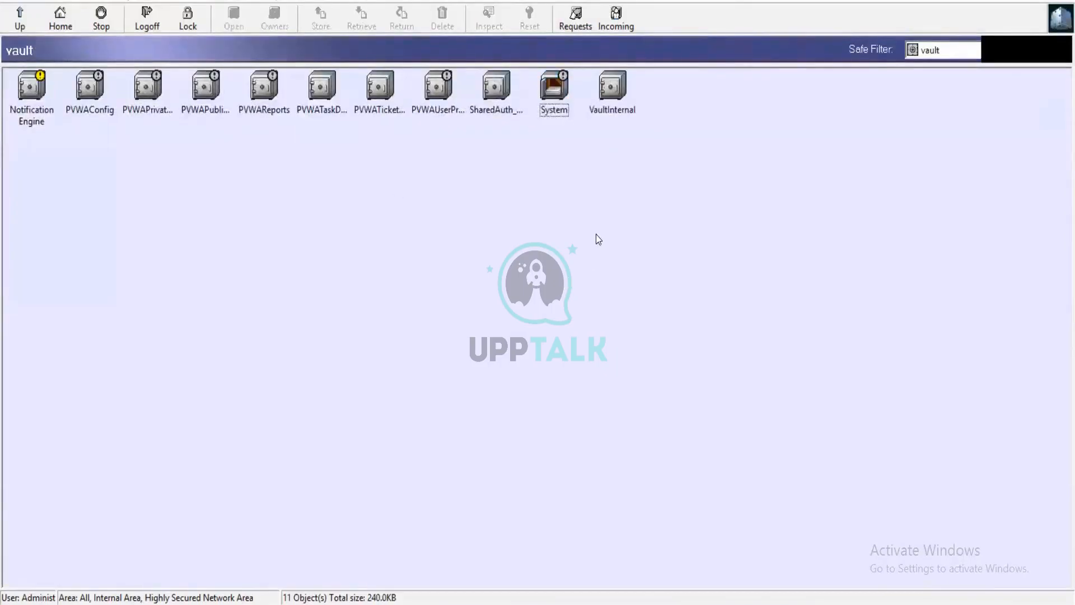
pyautogui.doubleClick(612, 92)
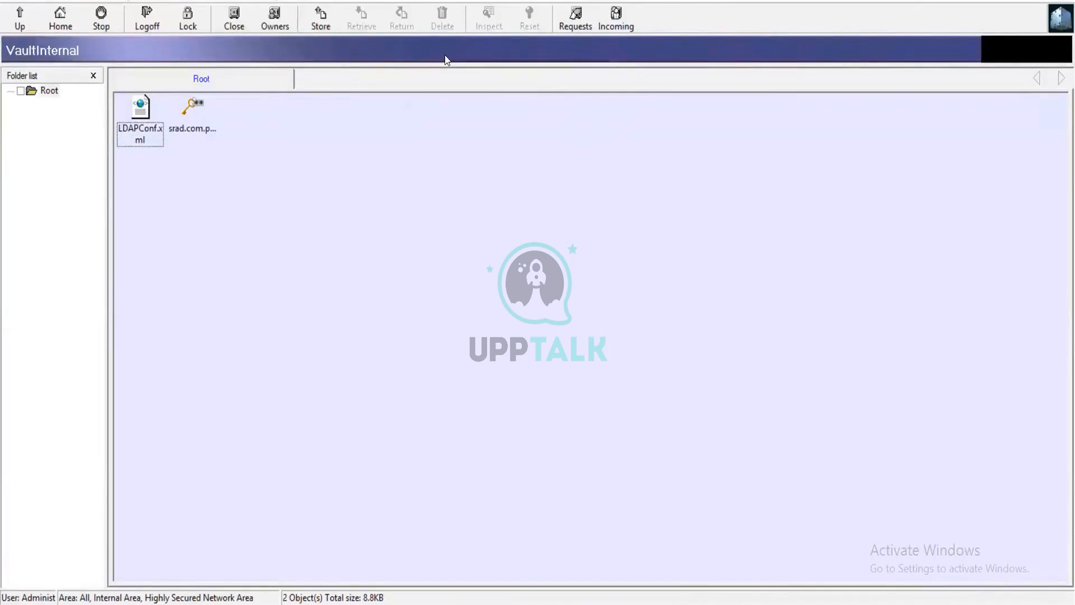
pyautogui.click(37, 24)
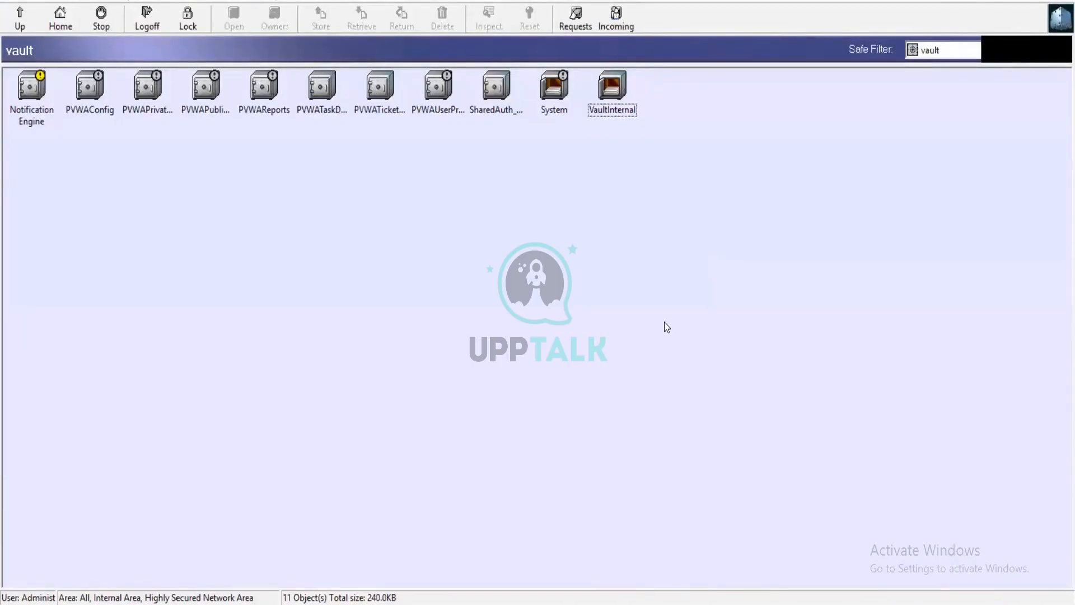
# Start a new user in the vault's Users and Groups, entering the person's username and setting the user type to PVWA.
pyautogui.click(199, 1)
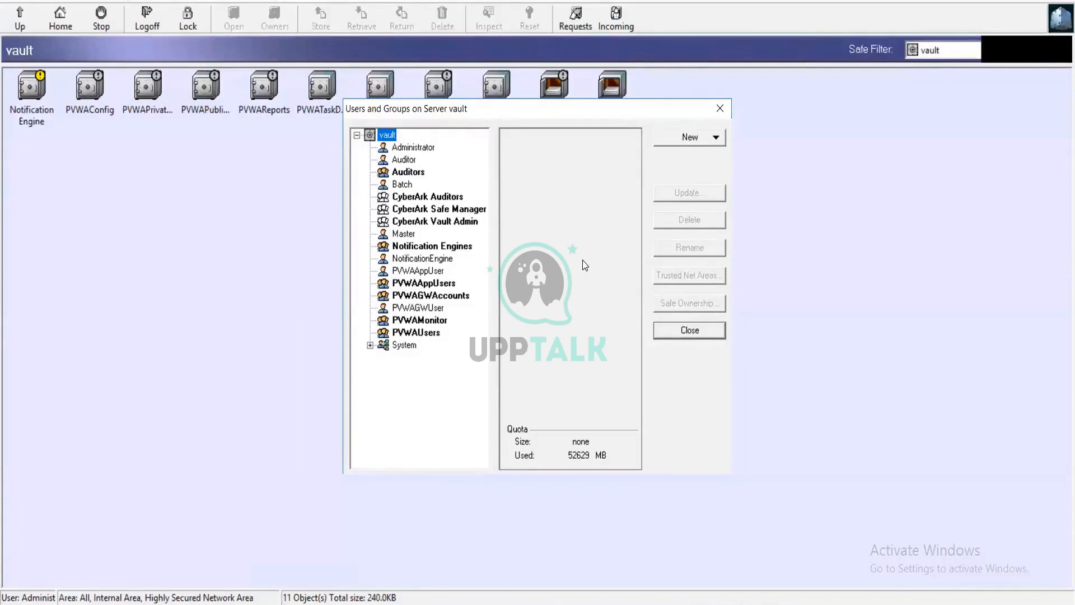
pyautogui.click(661, 140)
pyautogui.click(689, 154)
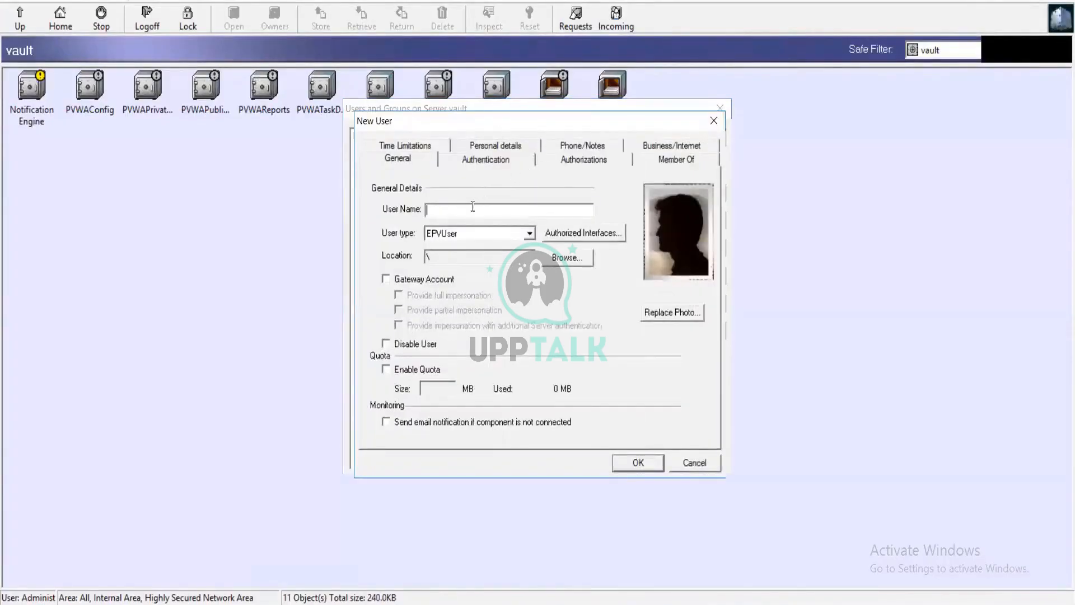
pyautogui.write('shabeeb')
pyautogui.click(527, 235)
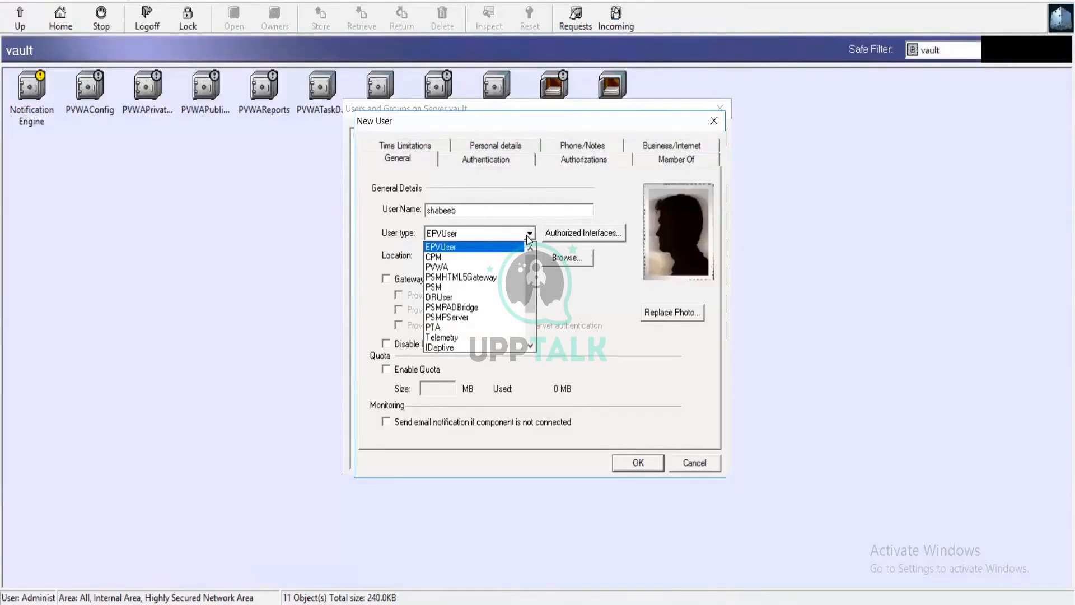
pyautogui.click(446, 267)
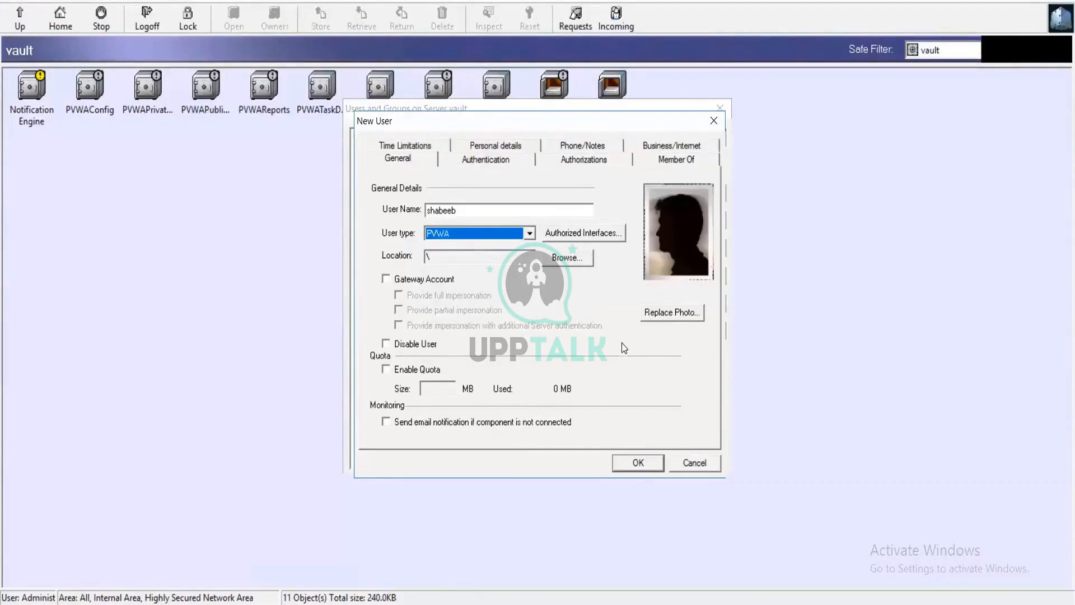
# Enter and confirm the new user's password for password authentication and create the account.
pyautogui.click(641, 466)
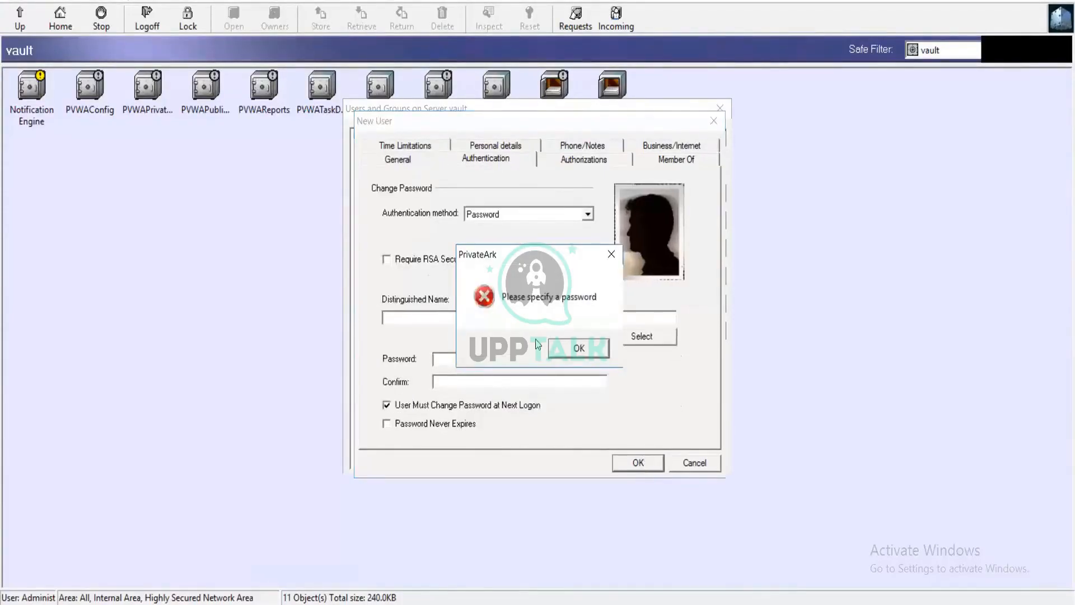
pyautogui.click(578, 348)
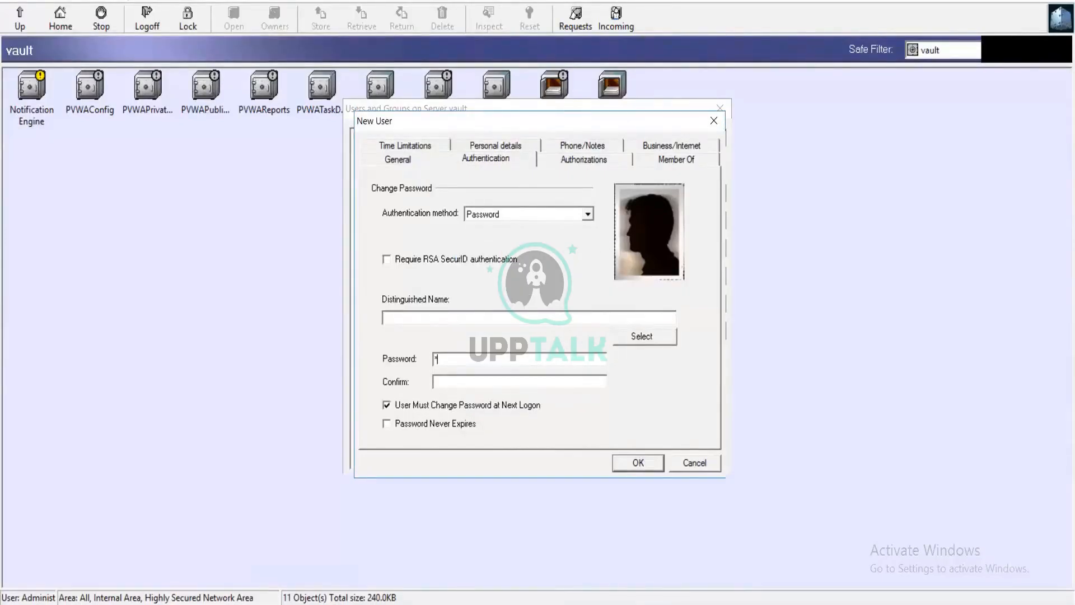
pyautogui.write('a')
pyautogui.press('BackSpace')
pyautogui.press('BackSpace')
pyautogui.write('***********')
pyautogui.press('Tab')
pyautogui.write('**********')
pyautogui.click(638, 462)
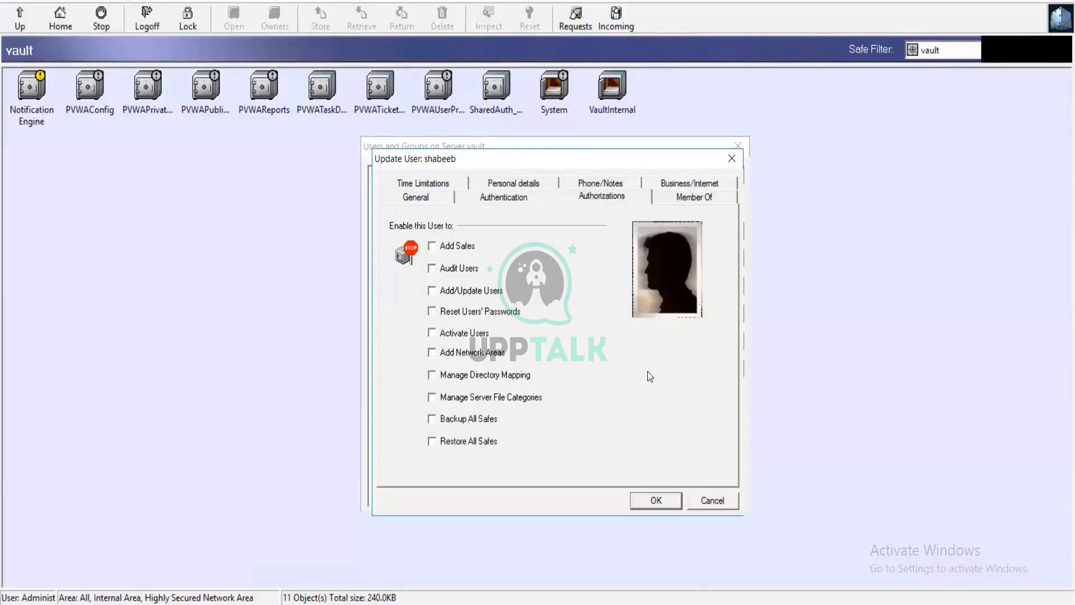
# Add the new user to the Vault Admins group and save the membership.
pyautogui.click(680, 198)
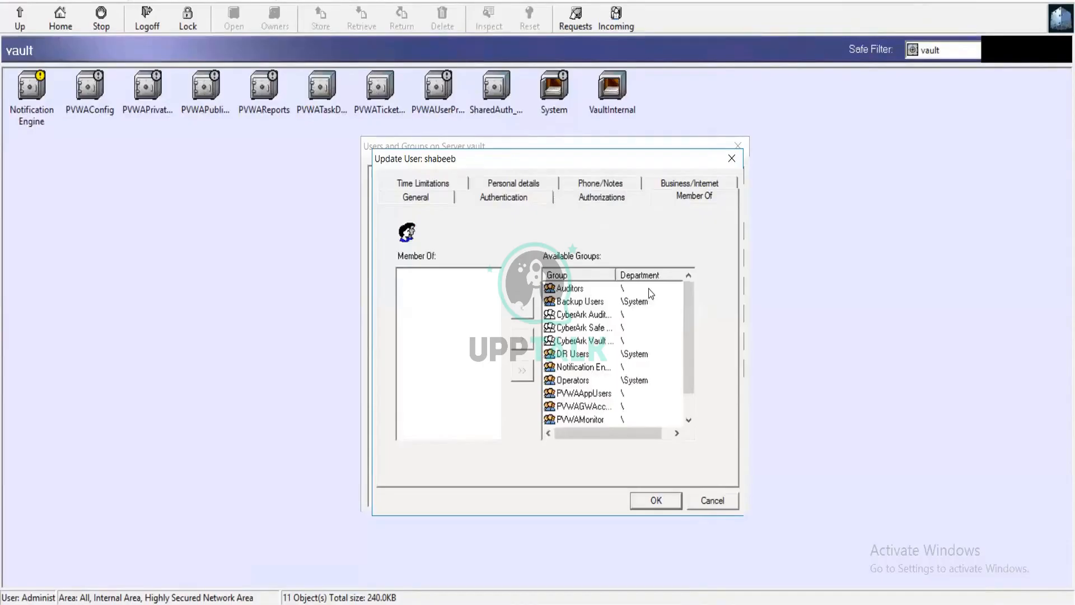
pyautogui.click(573, 340)
pyautogui.scroll(-2, 595, 302)
pyautogui.click(577, 420)
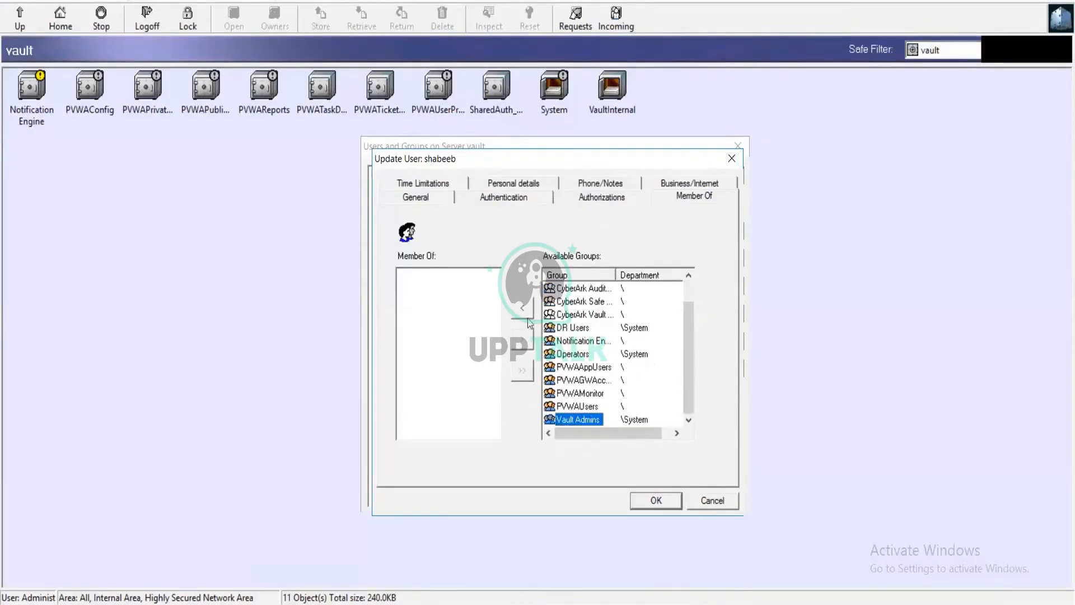
pyautogui.click(525, 306)
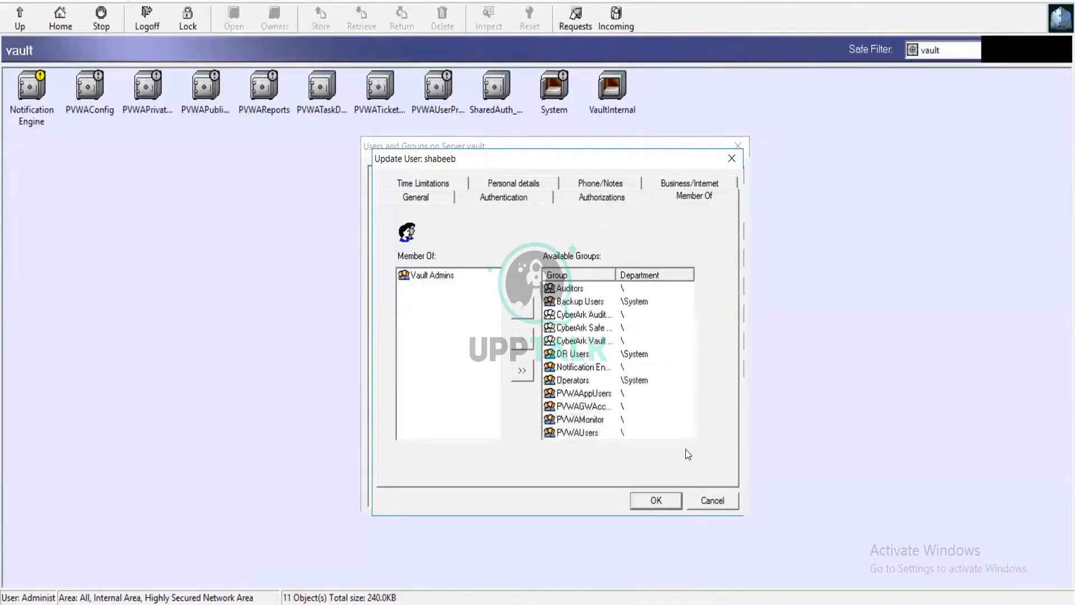
pyautogui.click(672, 501)
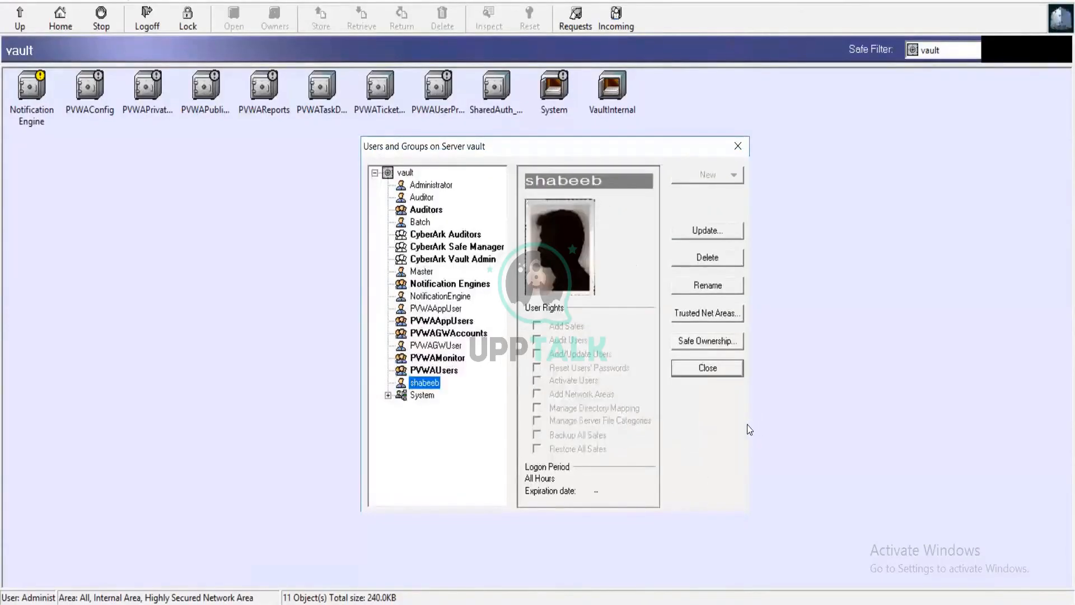
# Reopen the new user's properties and review the authorizations and authentication settings.
pyautogui.click(707, 230)
pyautogui.click(600, 196)
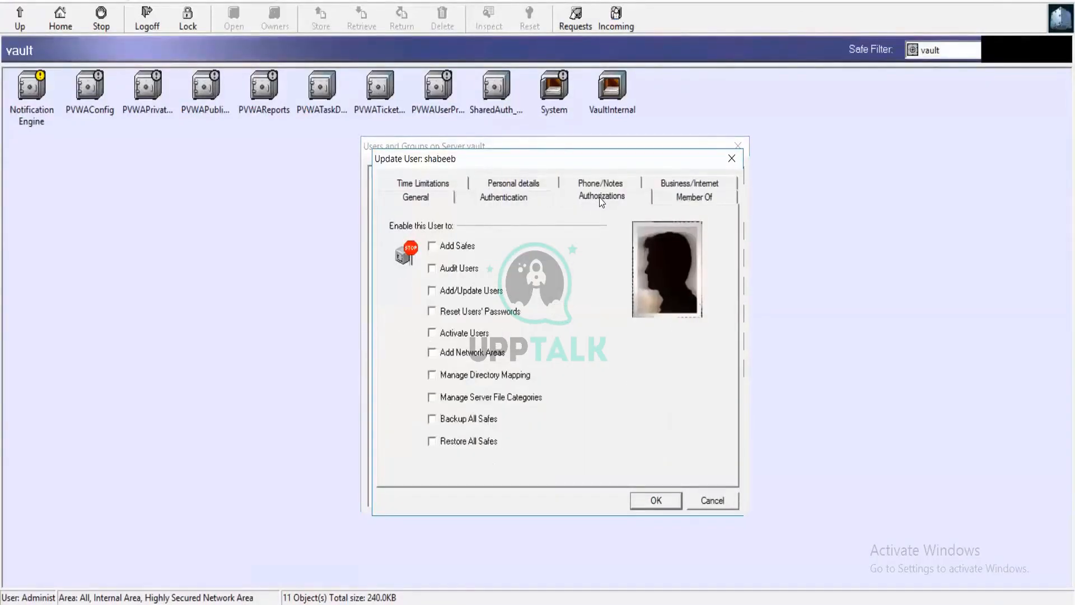
pyautogui.click(540, 197)
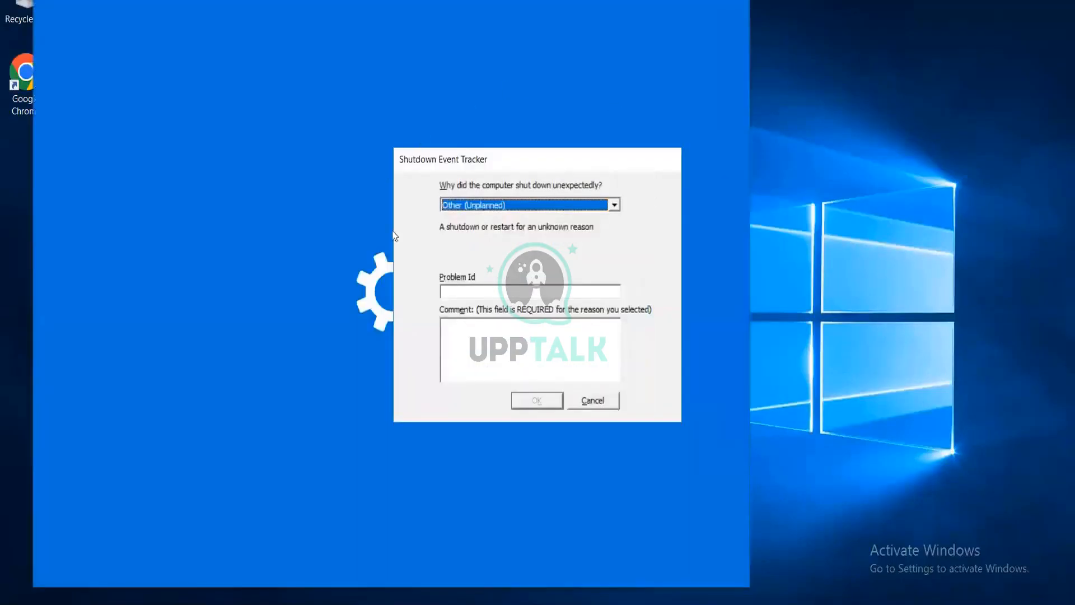
# On the second server, dismiss the Shutdown Event Tracker, close Settings, and open Chrome without restoring the previous pages.
pyautogui.click(599, 400)
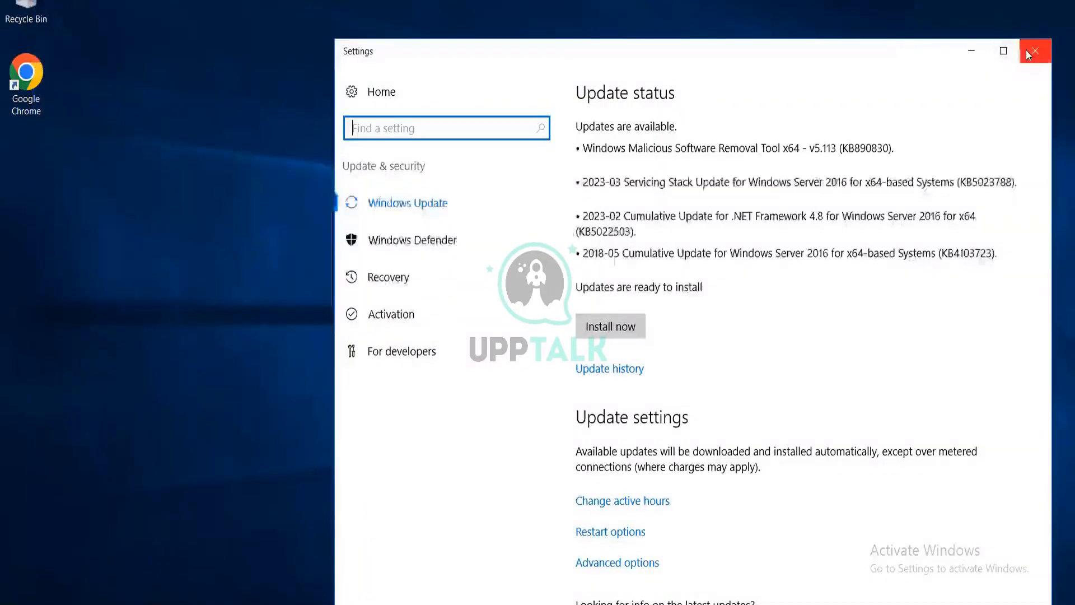
pyautogui.click(1034, 51)
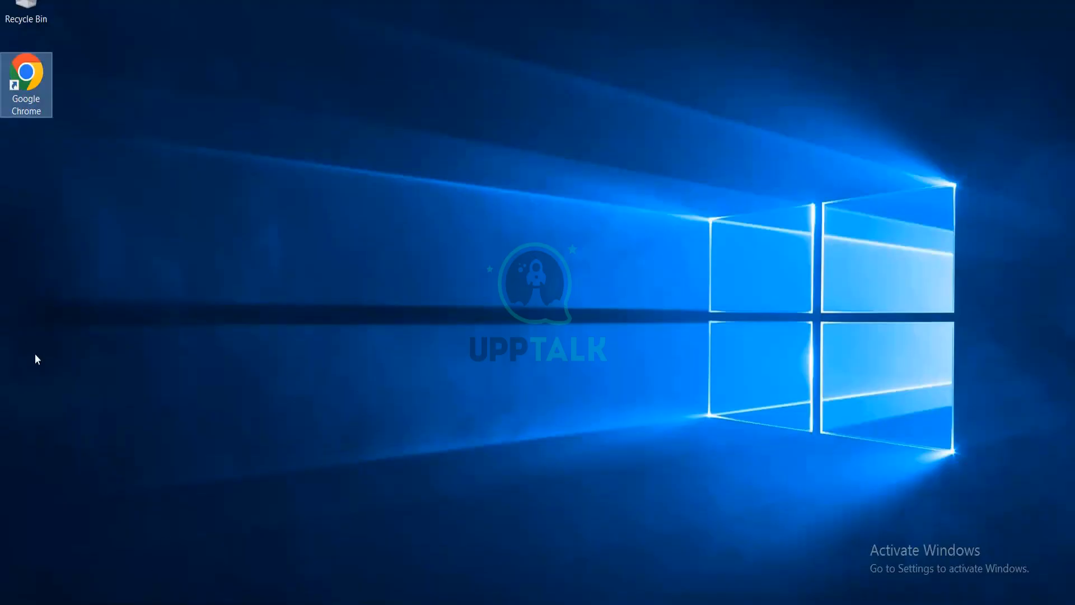
pyautogui.doubleClick(45, 100)
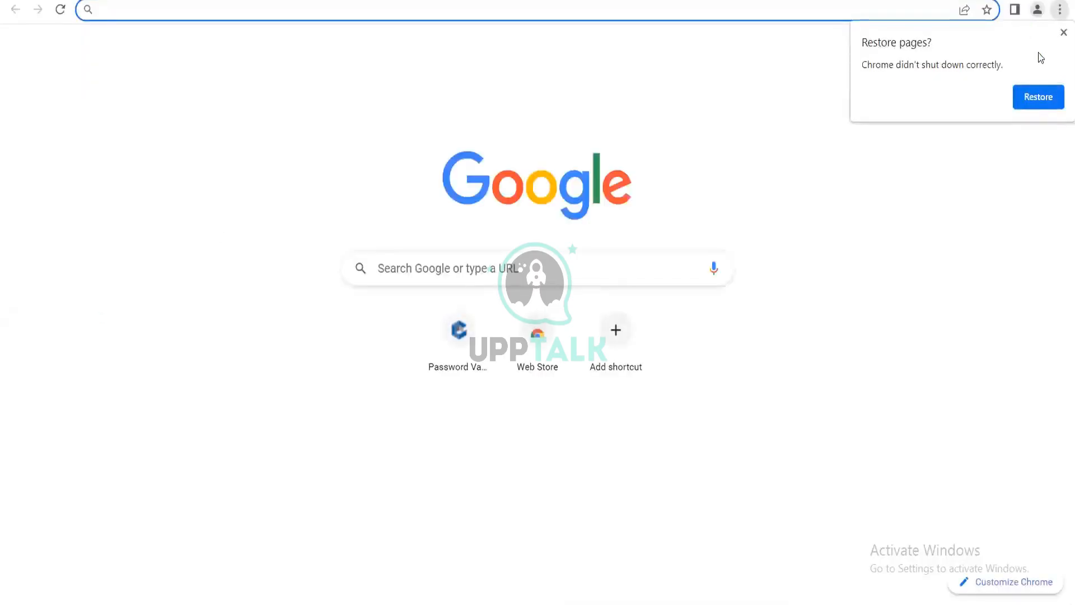
pyautogui.click(1063, 32)
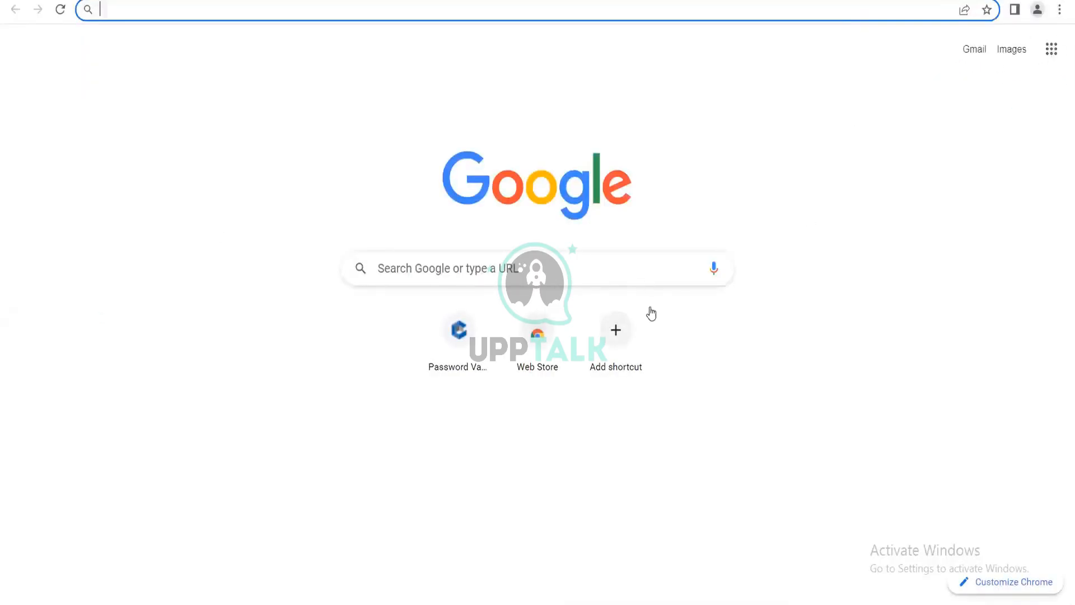
# Open the Password Vault site from its shortcut and choose CyberArk as the sign-in authentication method.
pyautogui.click(499, 463)
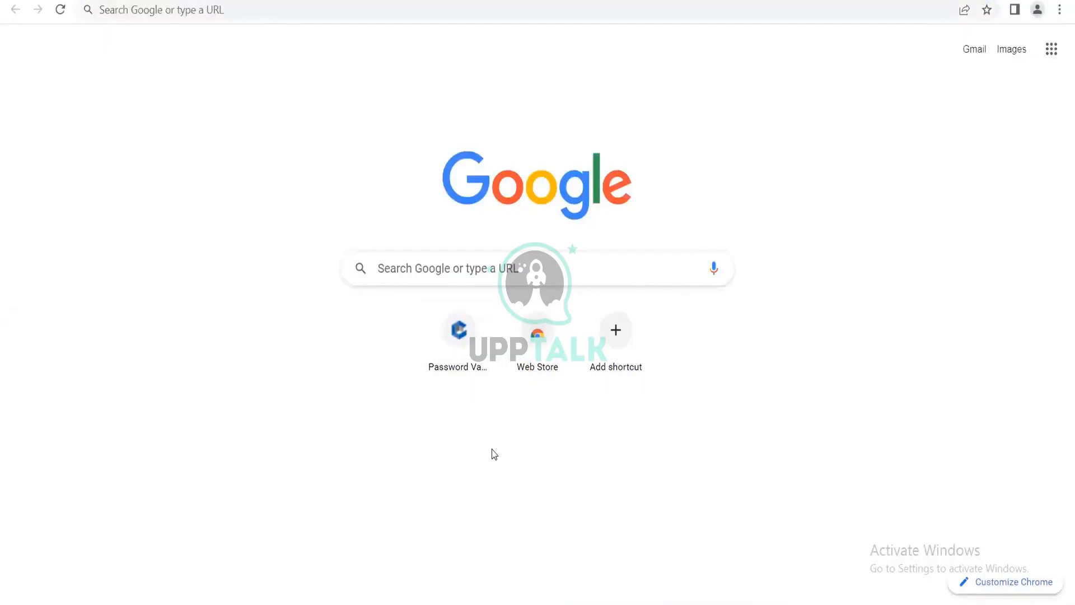
pyautogui.click(459, 338)
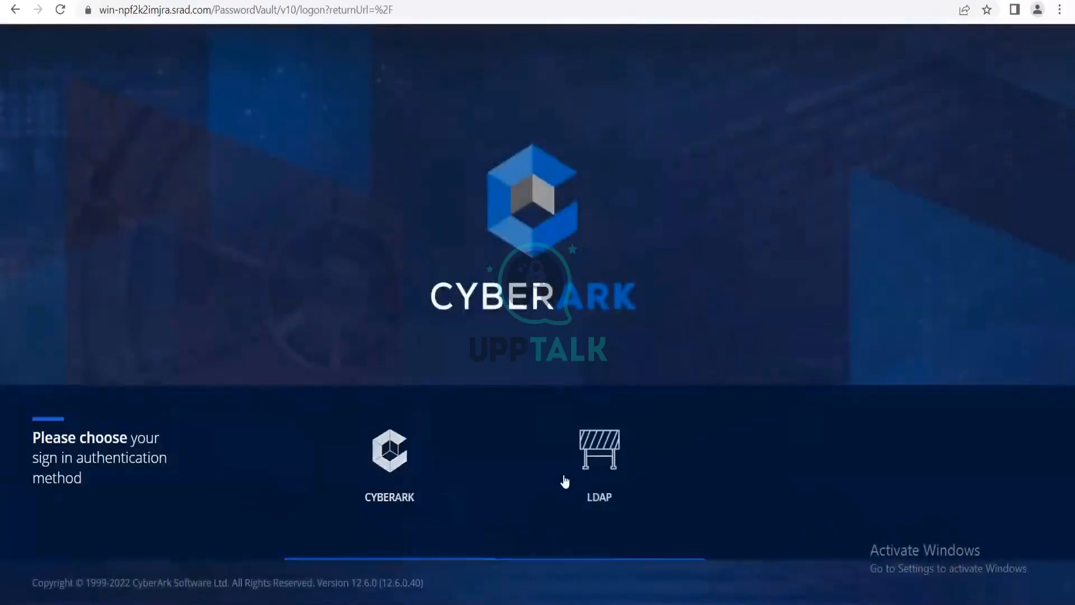
pyautogui.click(396, 486)
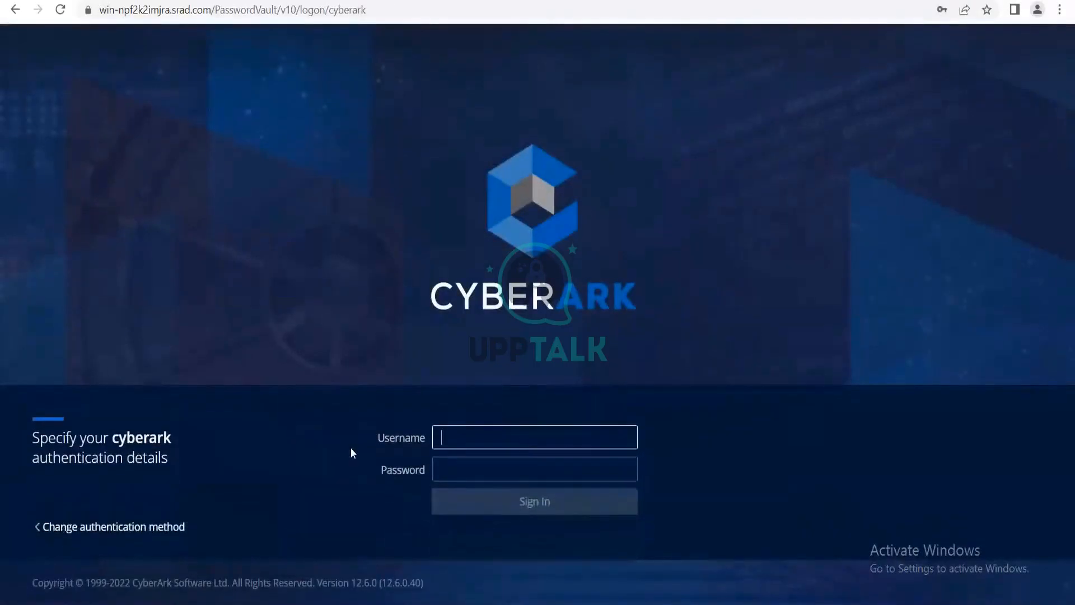
# Try to sign in to Password Vault with the saved Administrator username and password.
pyautogui.click(534, 476)
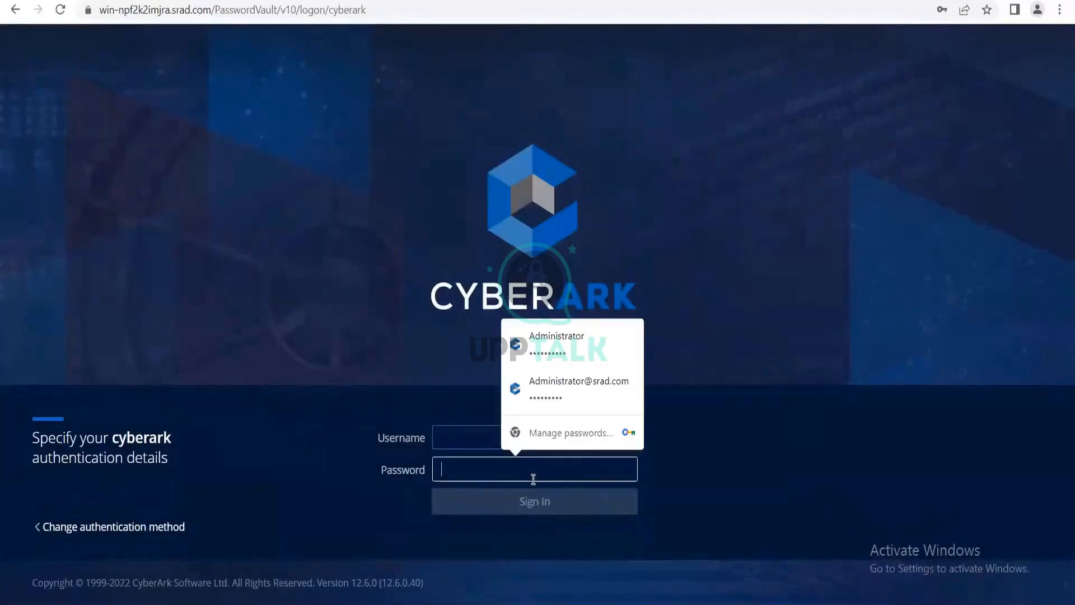
pyautogui.click(576, 346)
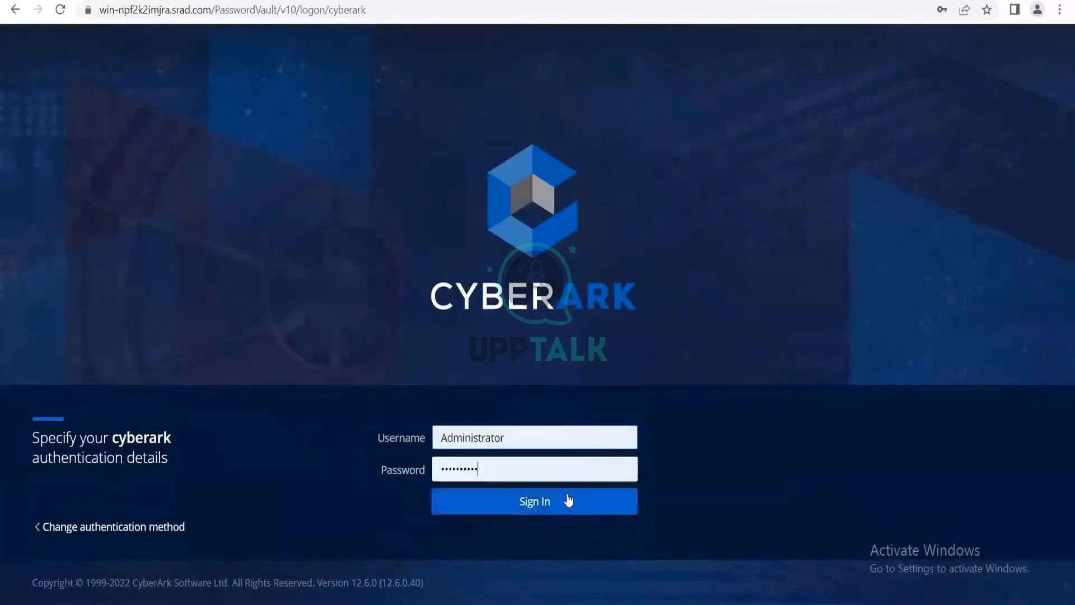
pyautogui.click(567, 498)
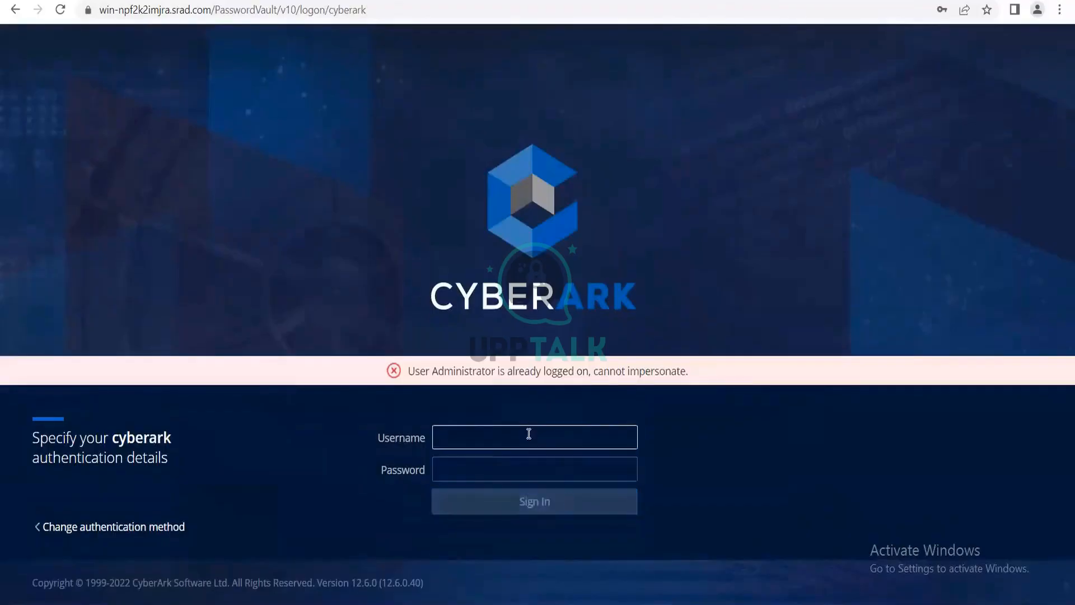
# Try to sign in to Password Vault with the new user's username and account password.
pyautogui.write('shabeeb')
pyautogui.press('Tab')
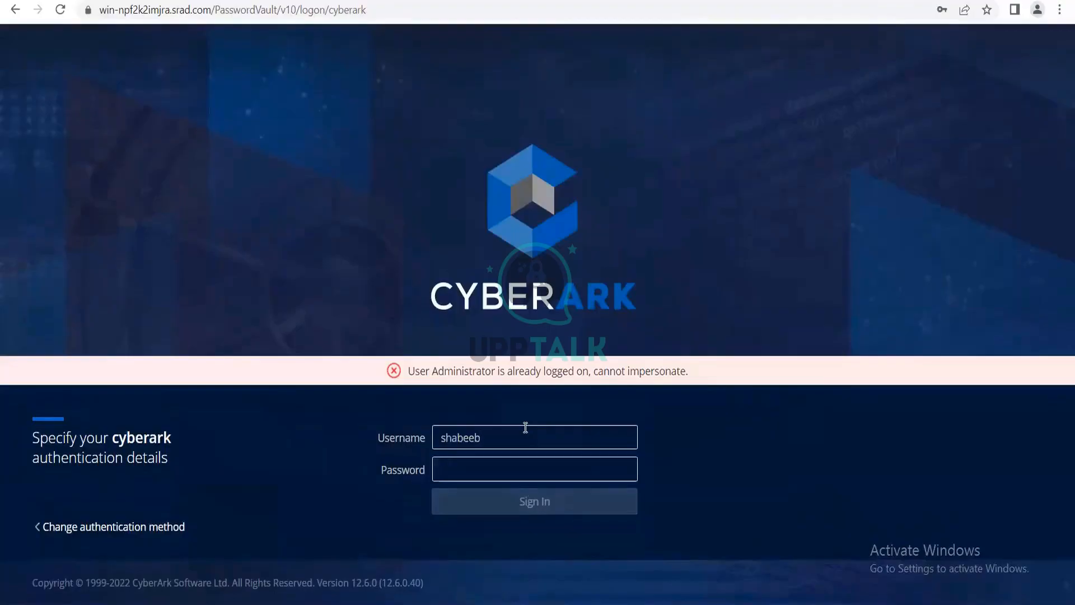
pyautogui.write('********')
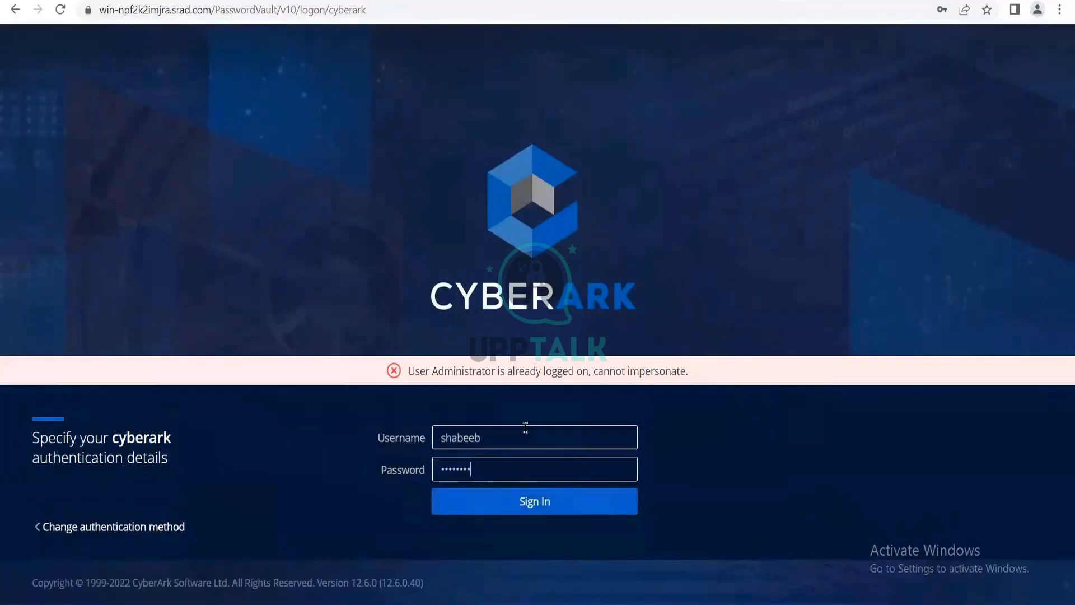
pyautogui.write('***')
pyautogui.click(562, 516)
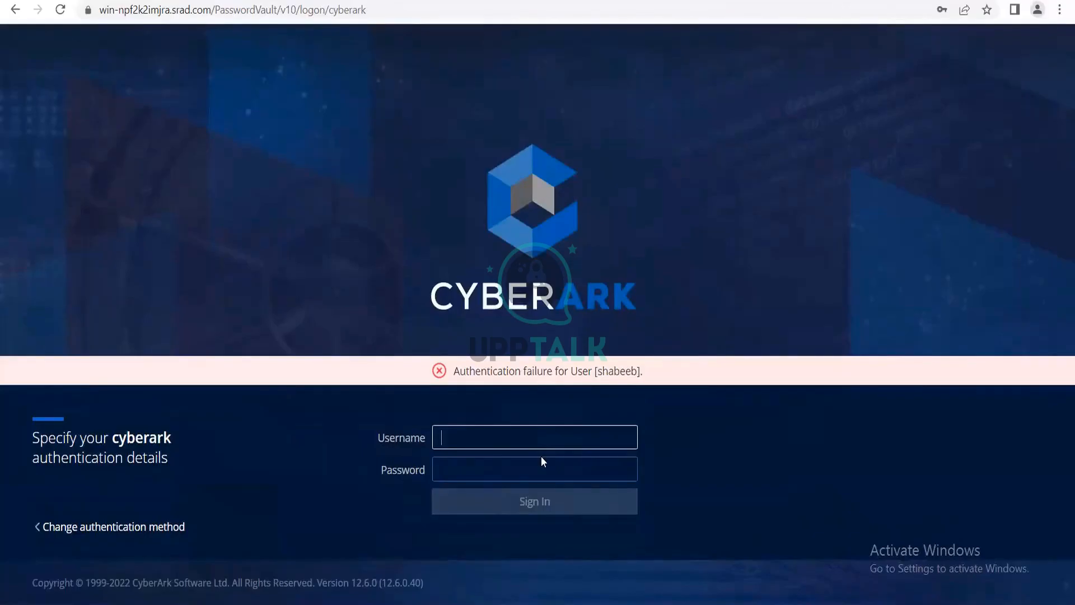
# Switch to the PrivateArk session on the 192.168.202.101 remote desktop and review the new user's authentication settings.
pyautogui.click(694, 1)
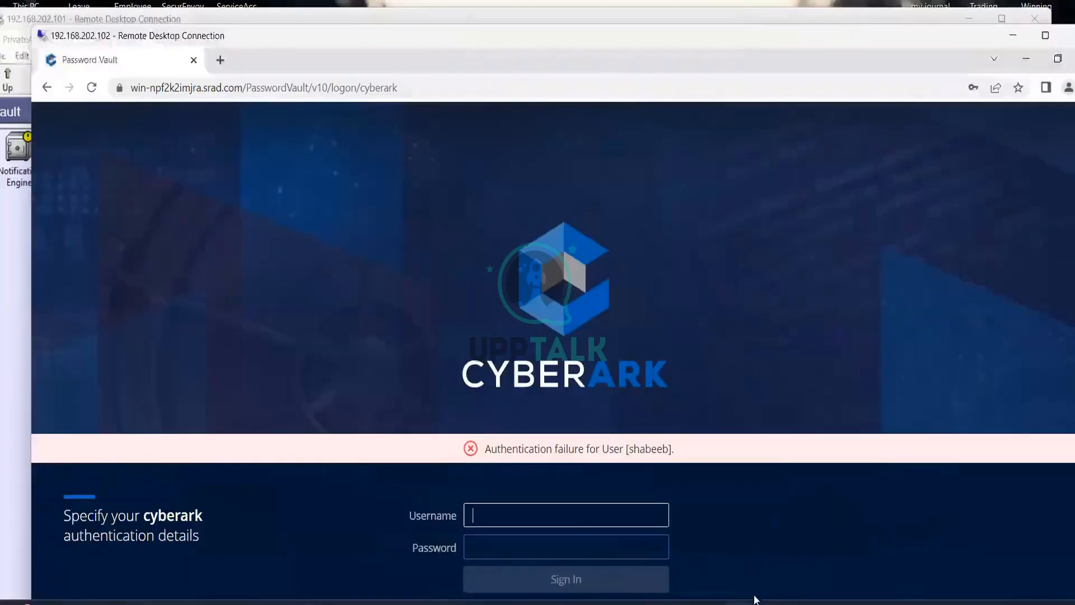
pyautogui.moveTo(754, 602)
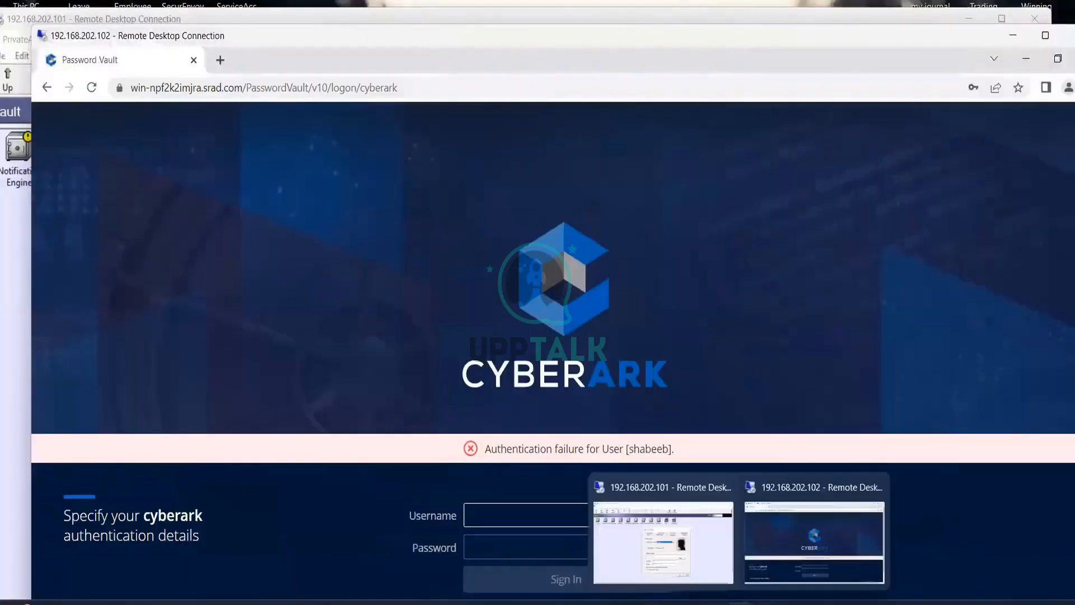
pyautogui.click(704, 556)
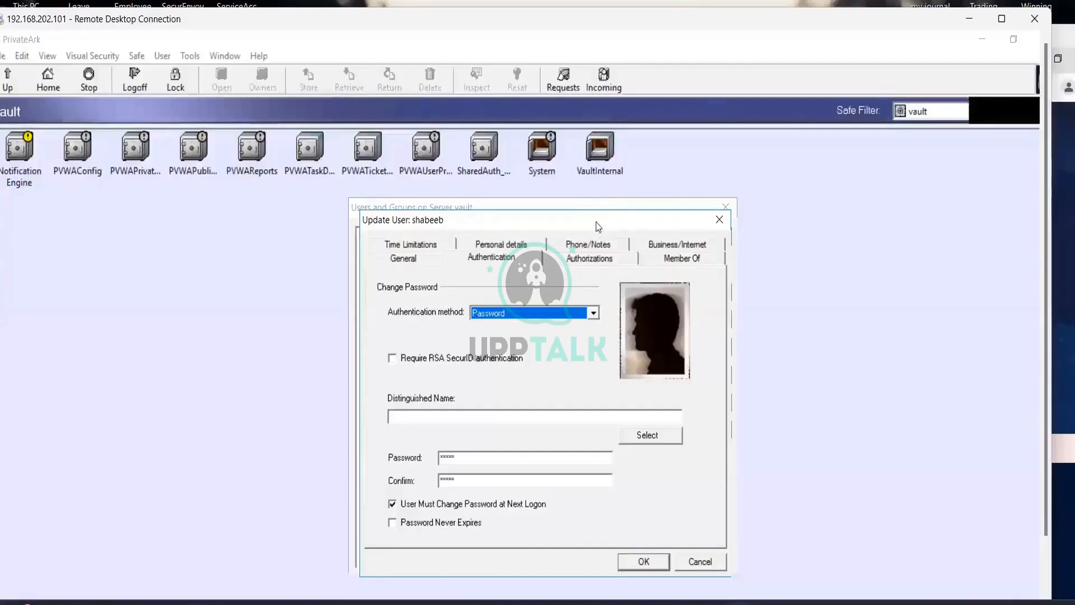
pyautogui.moveTo(595, 221); pyautogui.dragTo(570, 177)
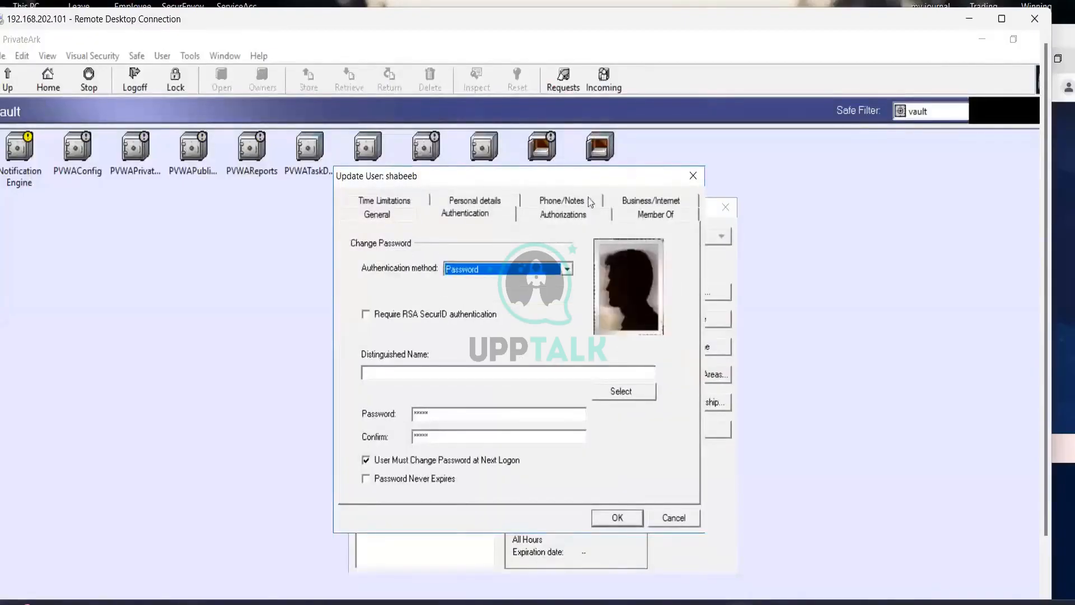
pyautogui.click(483, 214)
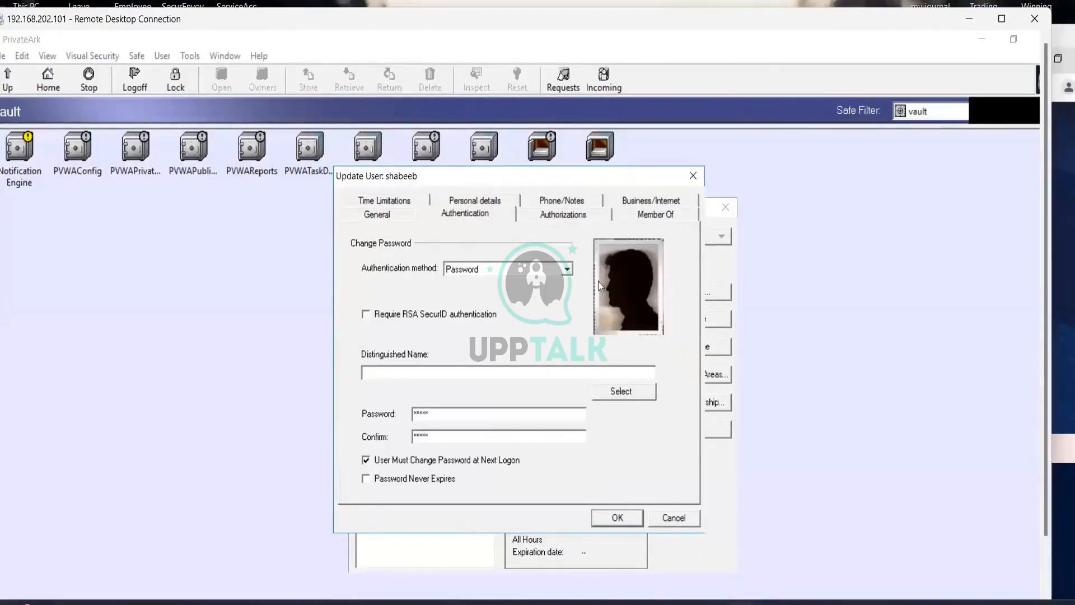
# Change the new user's authentication method to LDAP Authentication and save the user update.
pyautogui.click(568, 269)
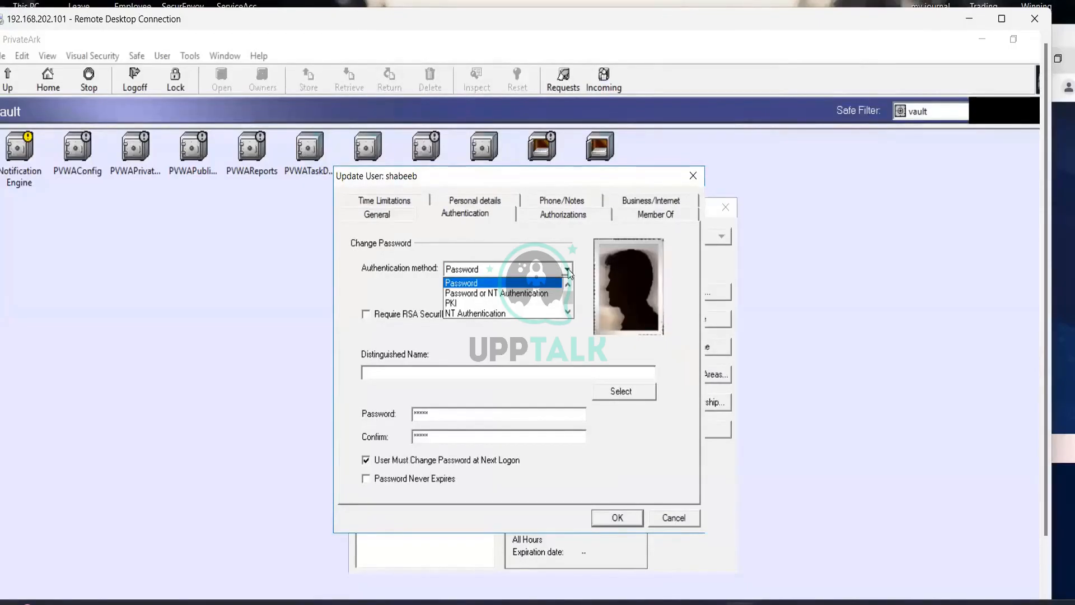
pyautogui.scroll(-1, 547, 308)
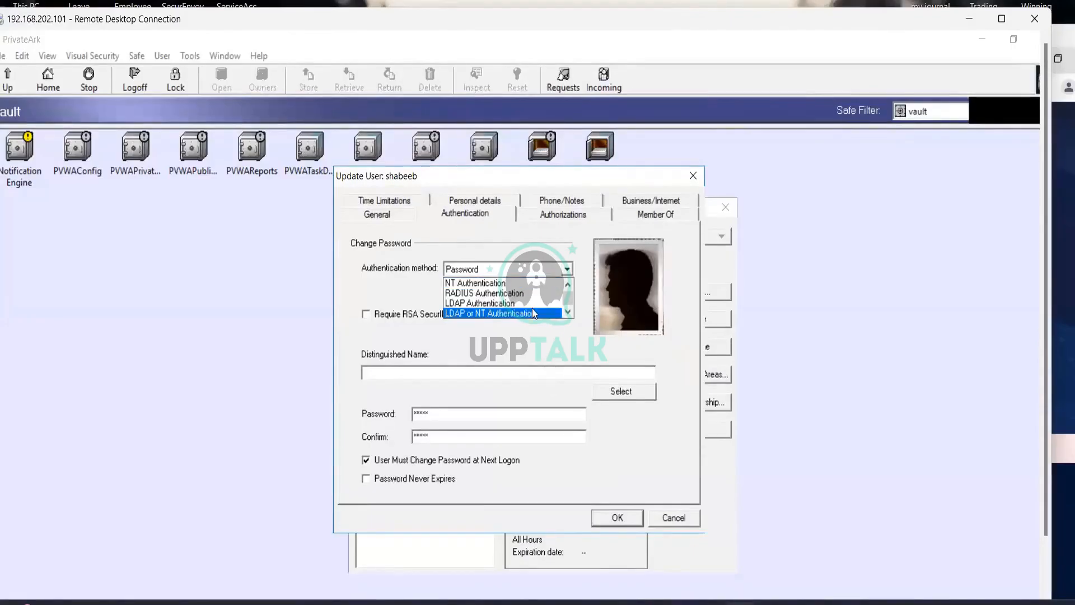
pyautogui.scroll(1, 533, 313)
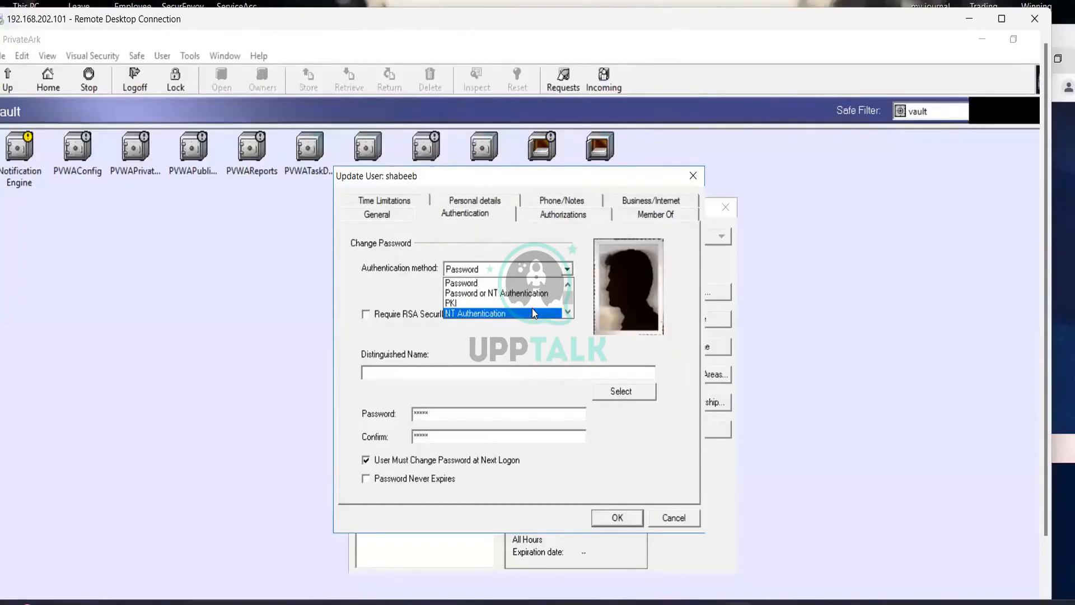
pyautogui.scroll(-1, 533, 313)
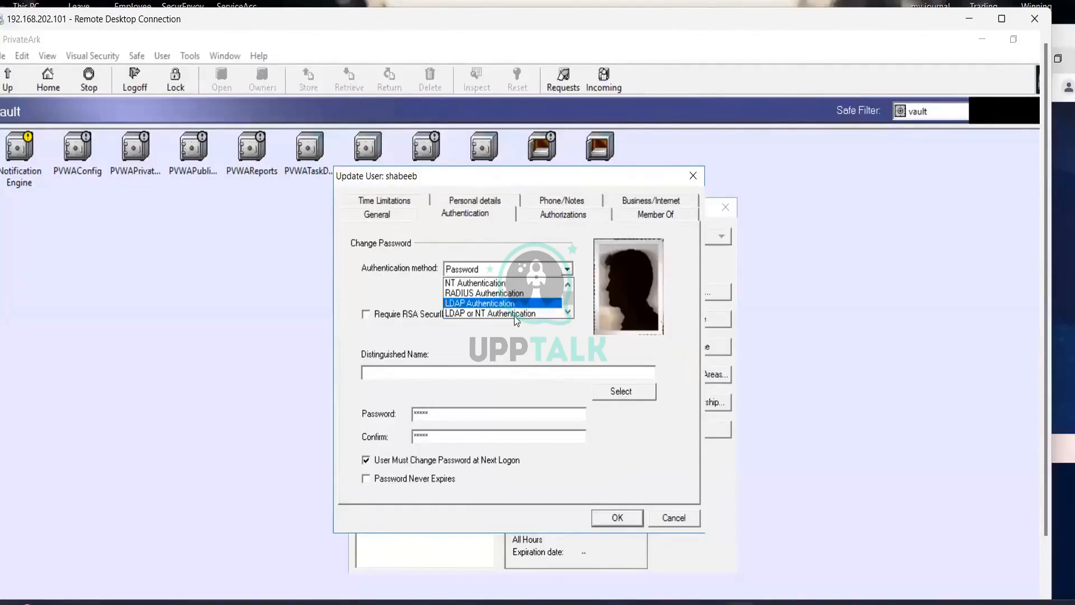
pyautogui.scroll(1, 517, 314)
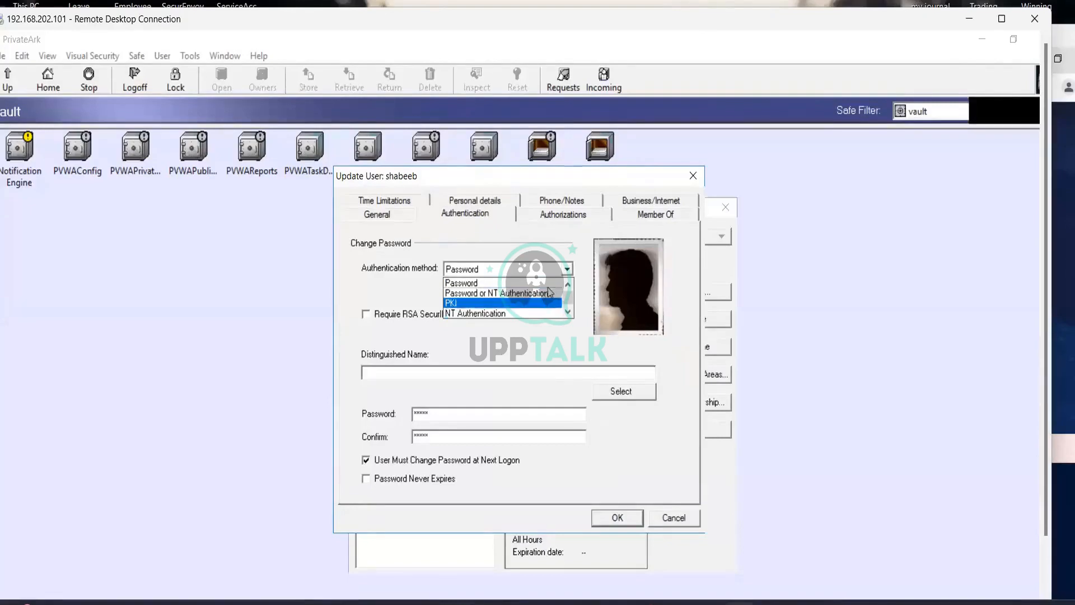
pyautogui.scroll(-1, 542, 290)
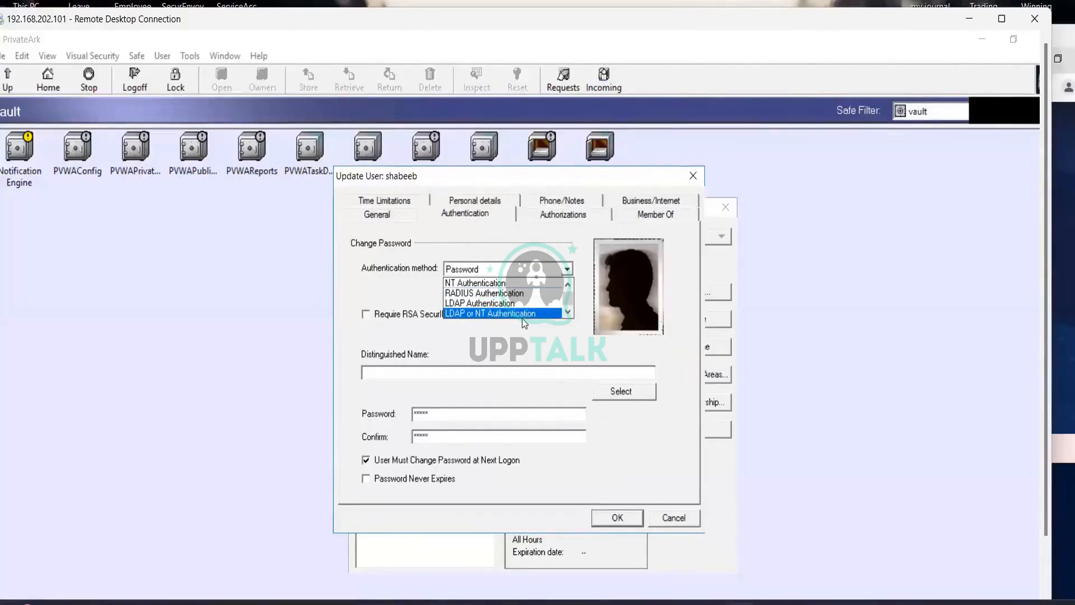
pyautogui.click(489, 304)
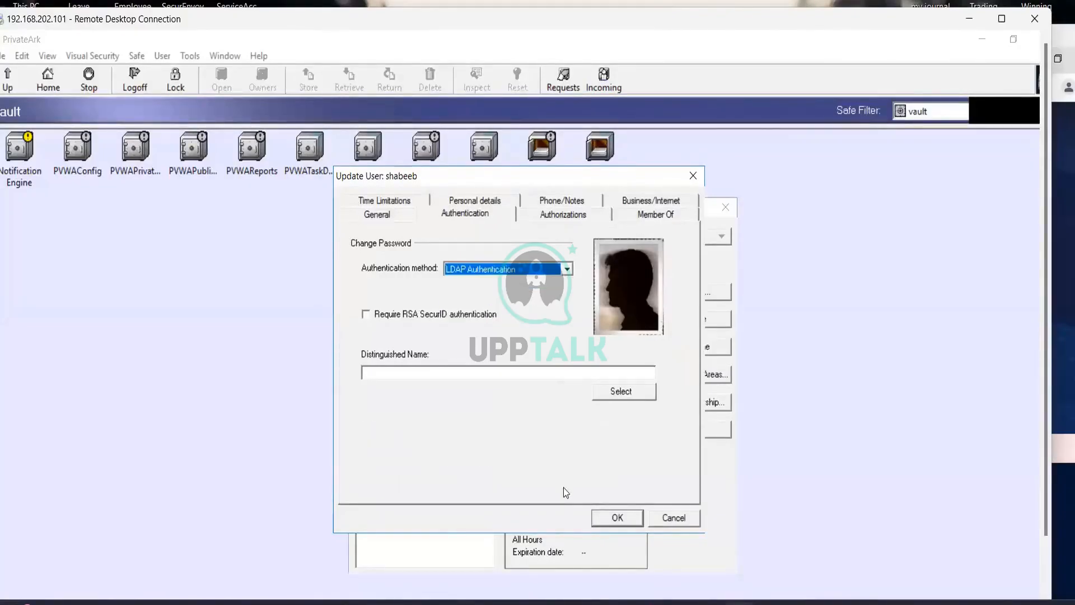
pyautogui.click(630, 519)
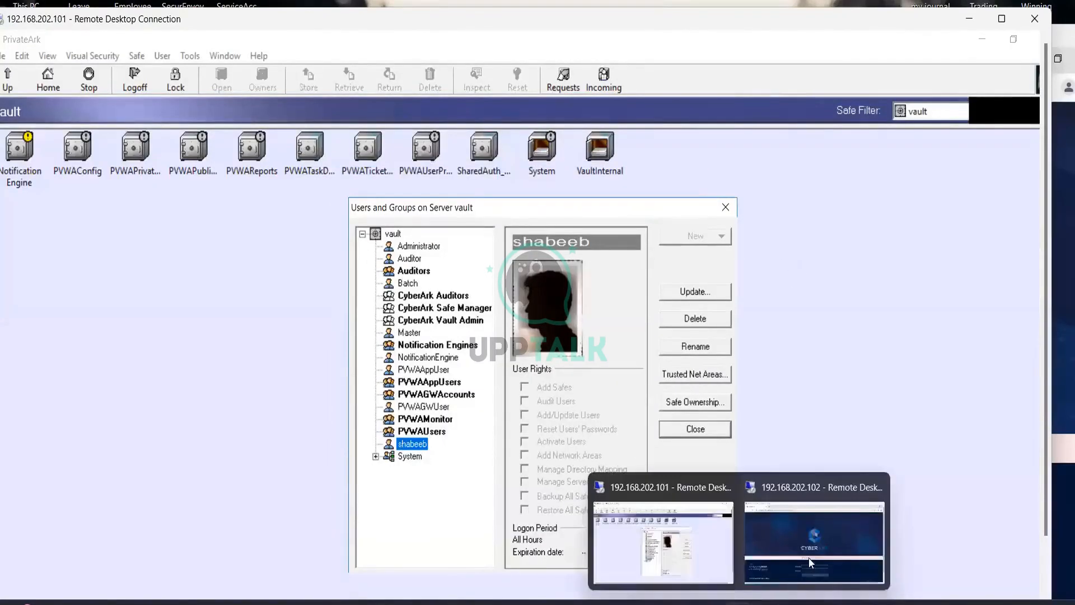
# Switch to Password Vault on the 192.168.202.102 remote desktop and change the sign-in authentication method to LDAP.
pyautogui.click(810, 563)
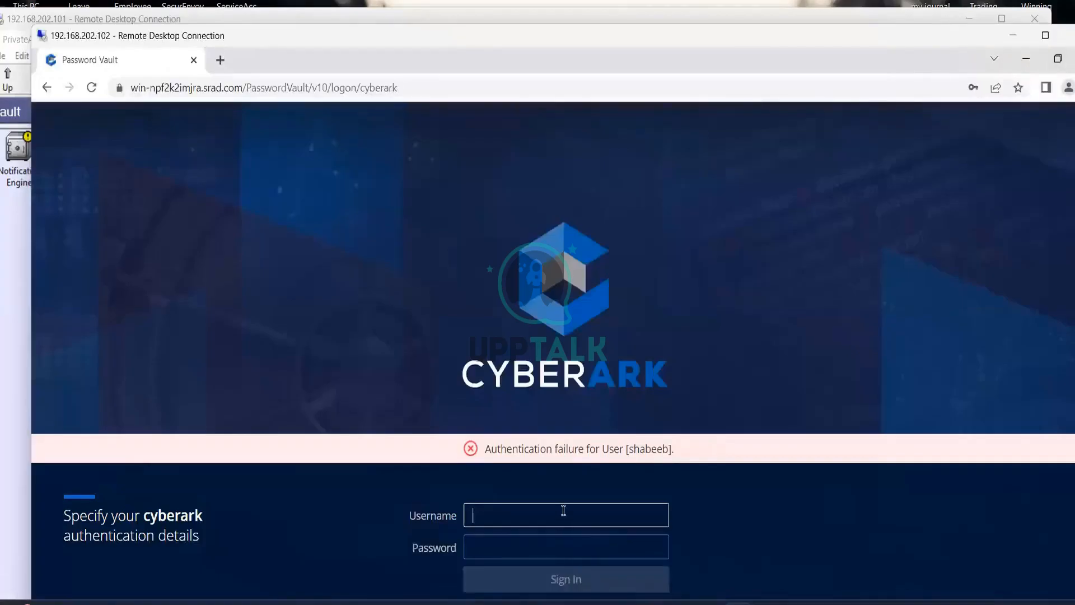
pyautogui.write('shabeeb')
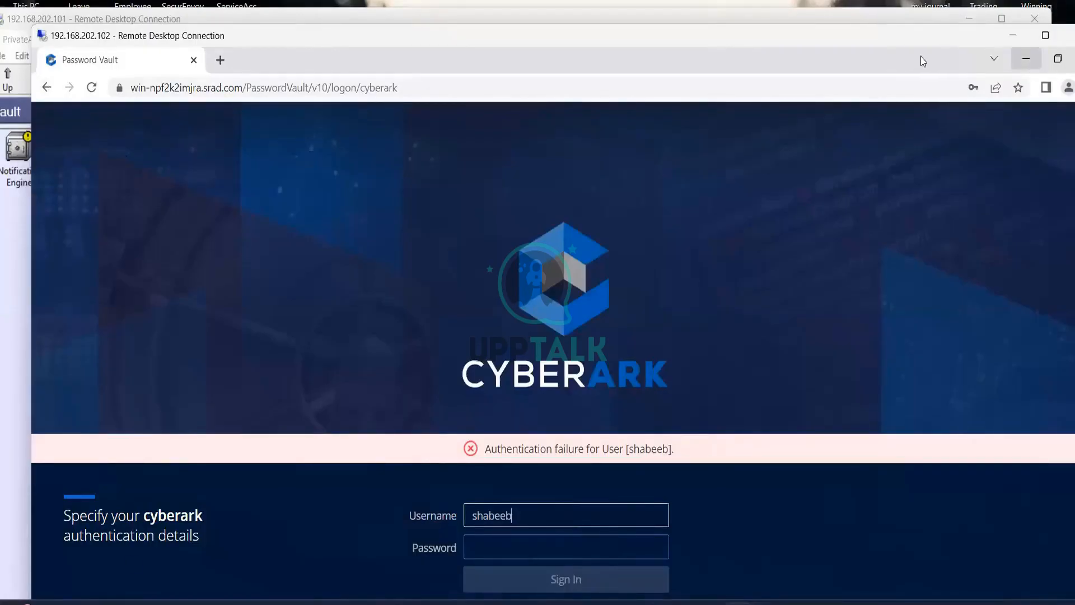
pyautogui.doubleClick(814, 57)
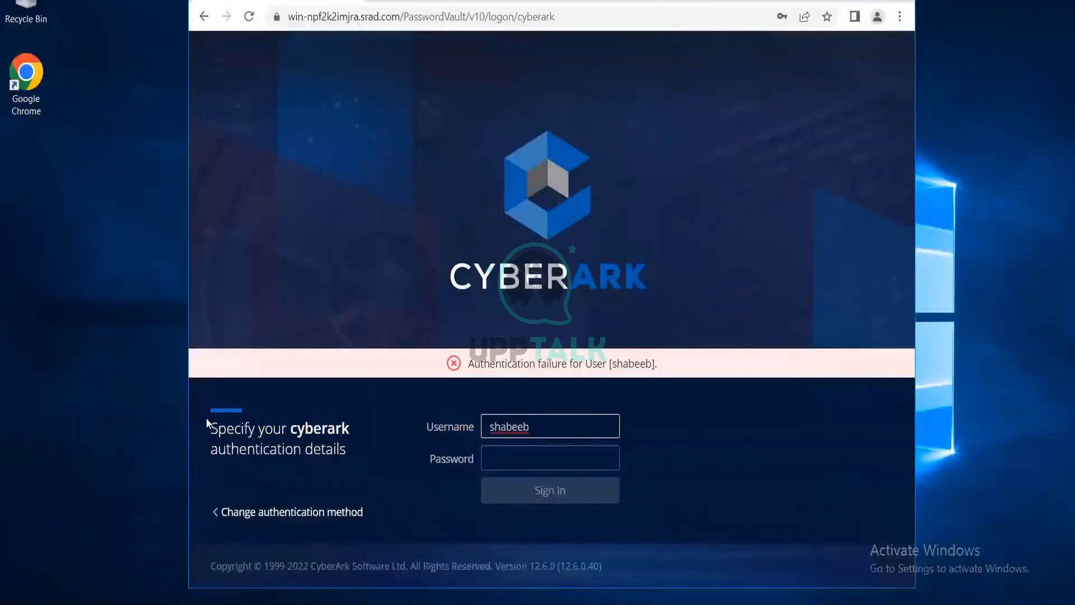
pyautogui.click(218, 512)
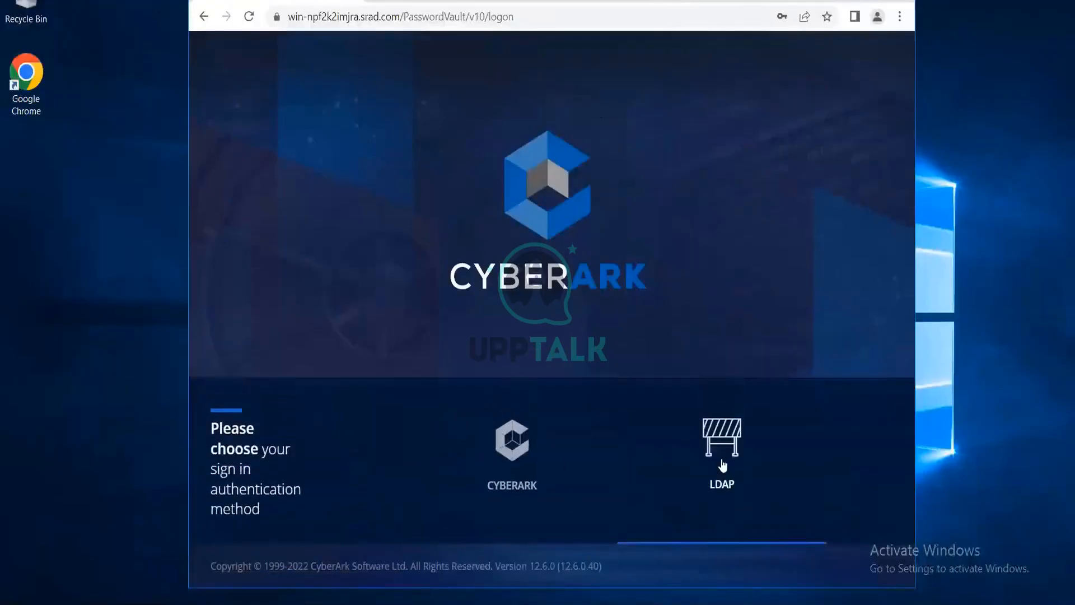
pyautogui.click(716, 463)
# Try to sign in through LDAP with the new user's username and account password.
pyautogui.click(581, 423)
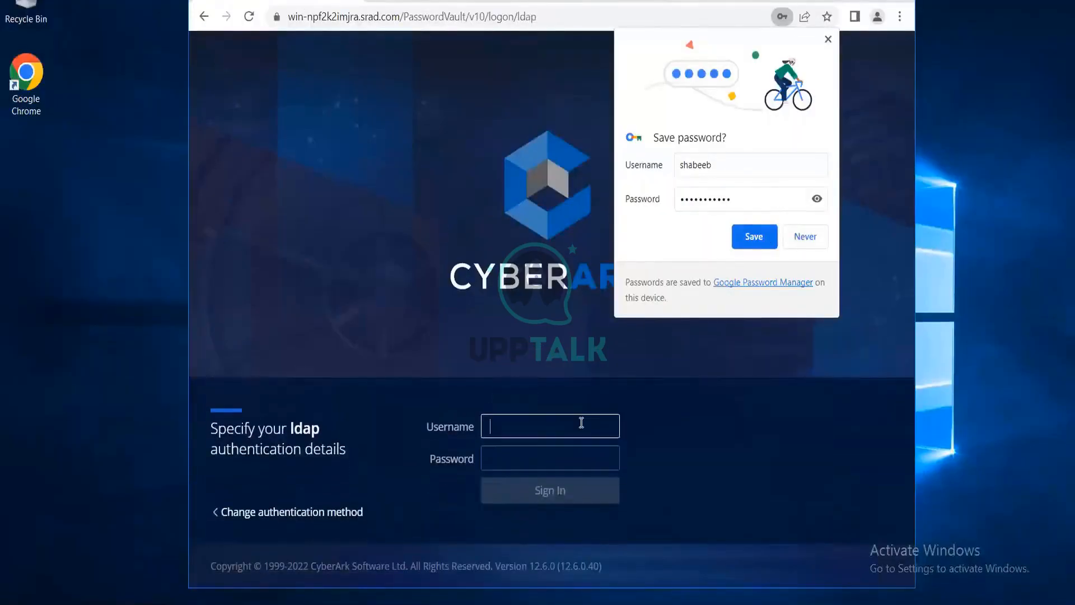
pyautogui.write('shabeeb')
pyautogui.press('Tab')
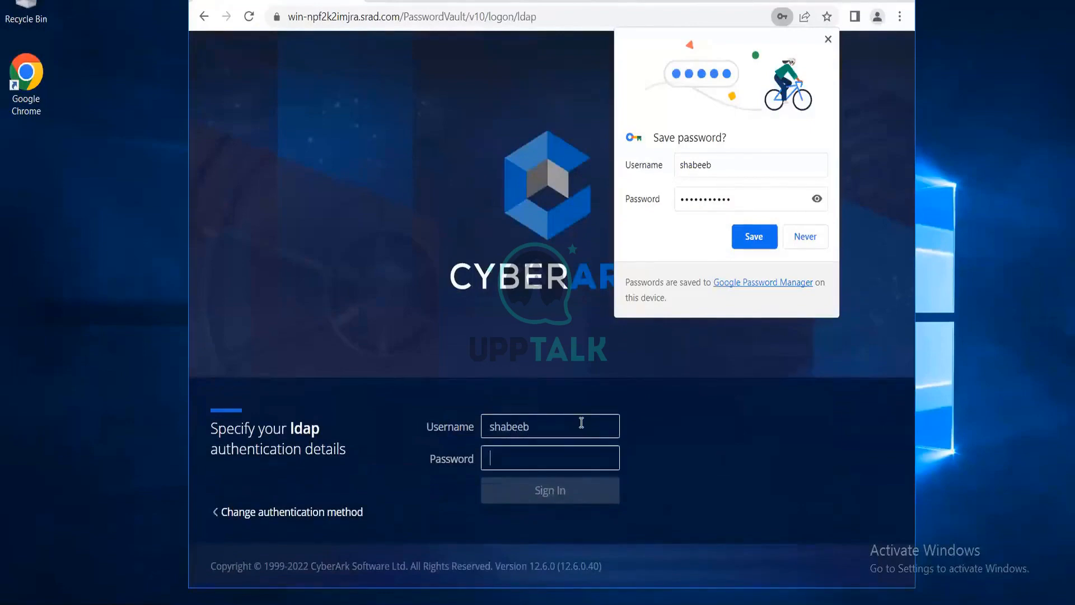
pyautogui.write('•••••••')
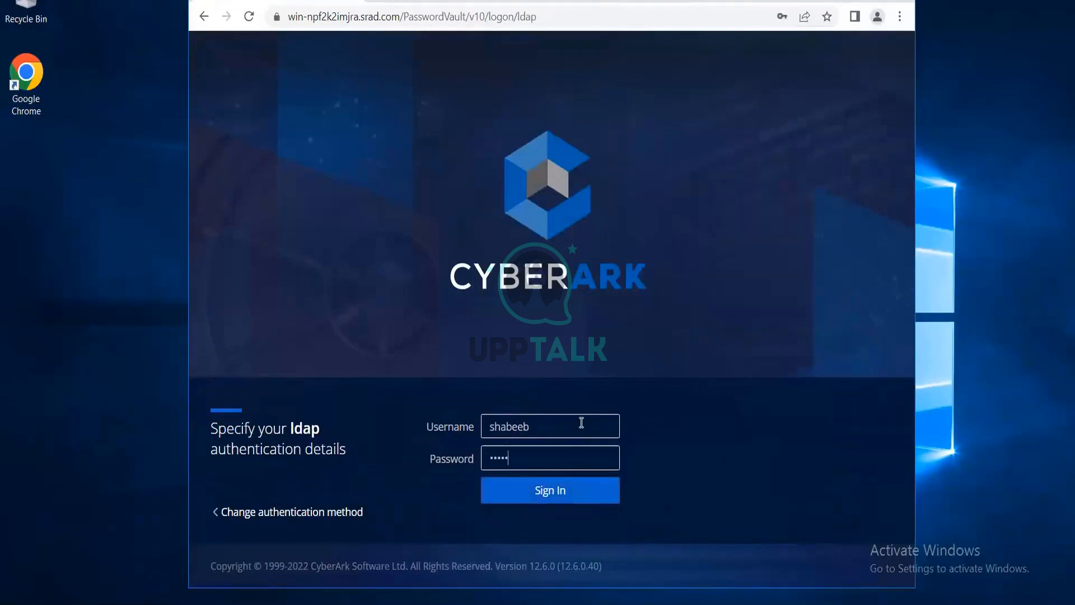
pyautogui.write('••••')
pyautogui.press('Return')
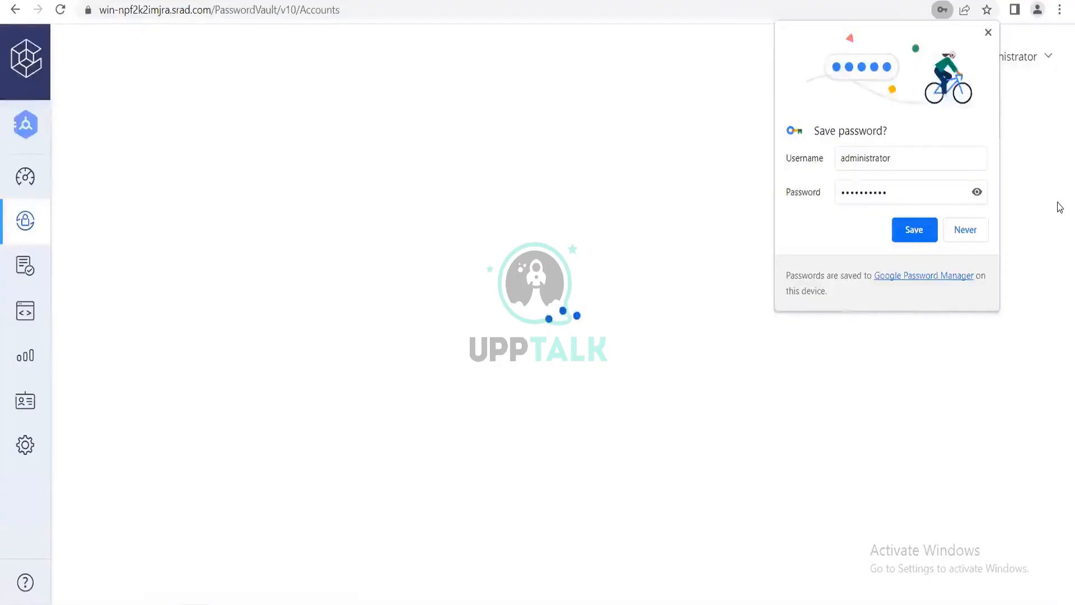
# Save the Administrator credentials in the browser and sign out of Password Vault.
pyautogui.click(915, 236)
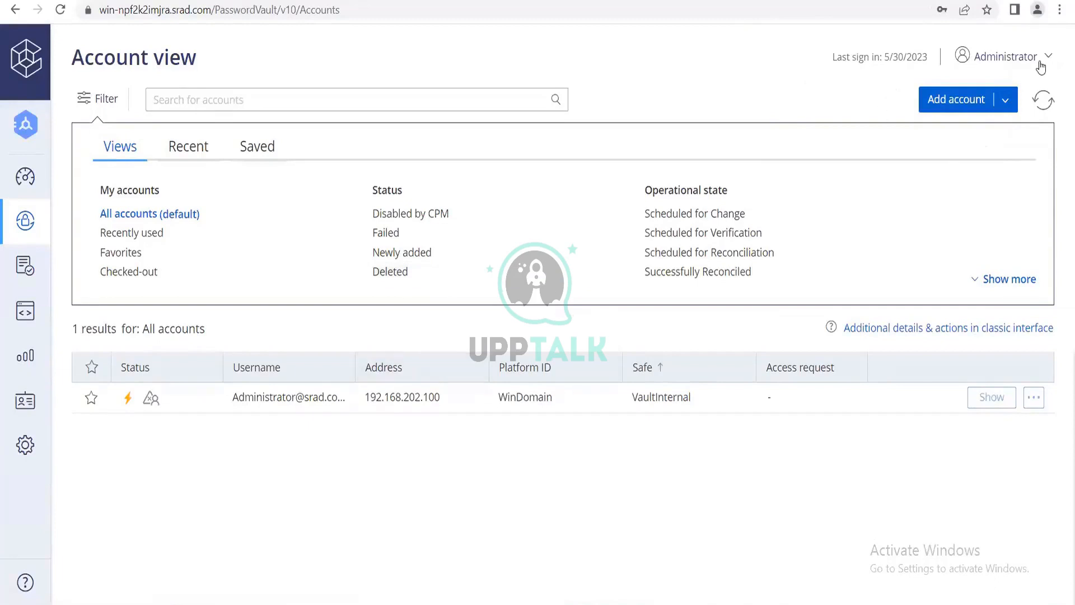
pyautogui.click(1041, 66)
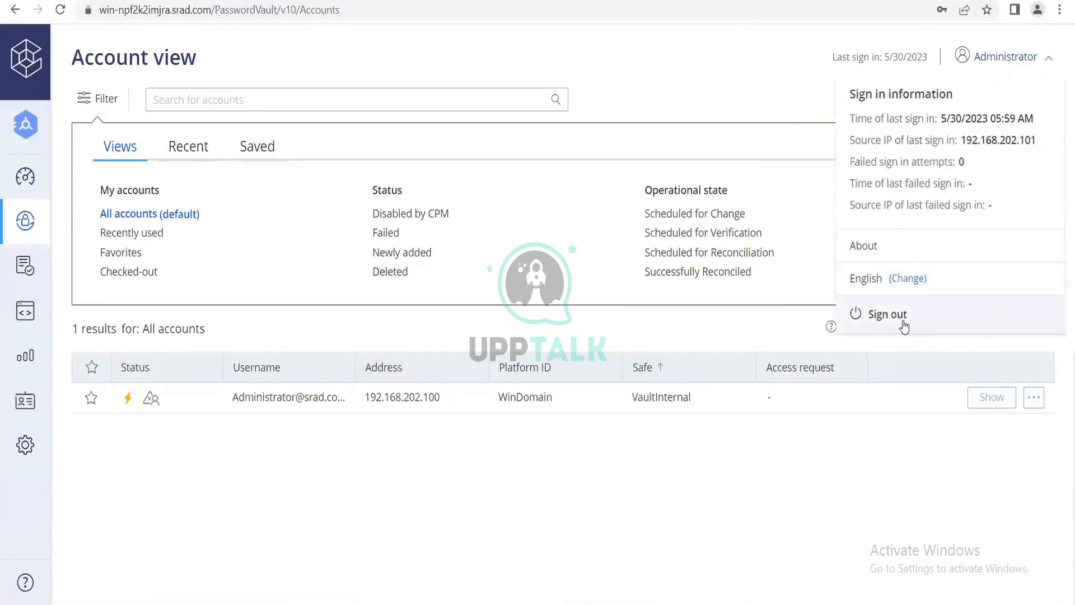
pyautogui.click(904, 326)
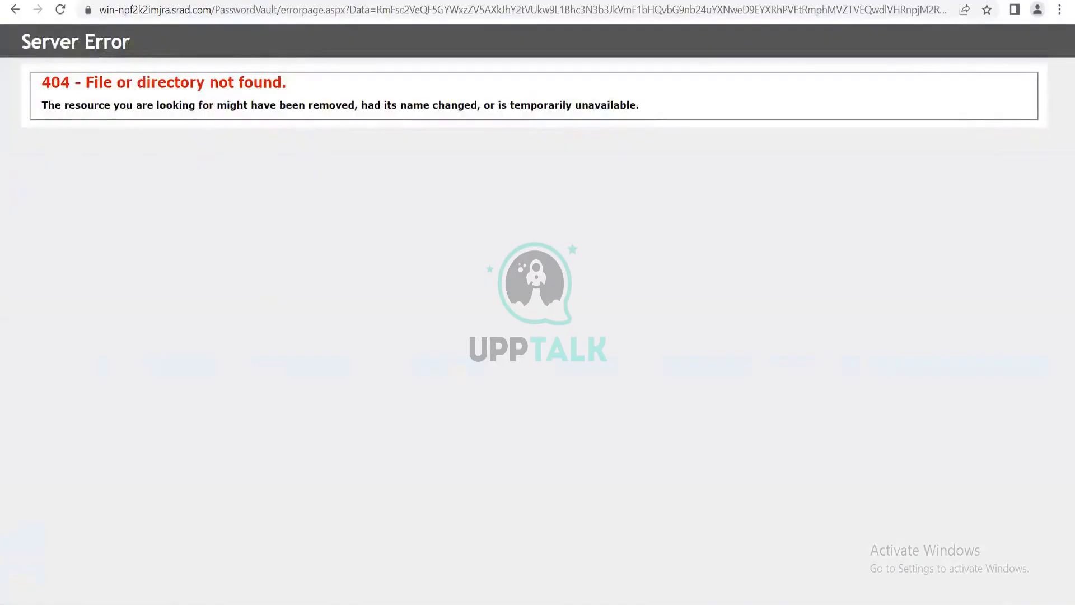
# Reopen Password Vault from its shortcut in a new browser tab and choose LDAP as the sign-in method.
pyautogui.hotkey('ctrl', 't')
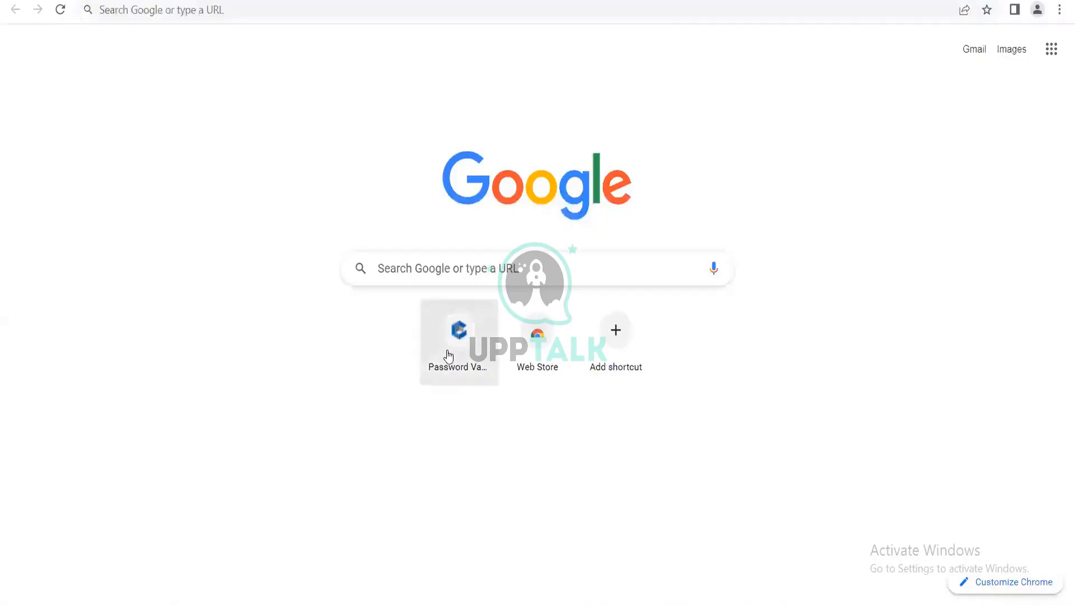
pyautogui.click(448, 356)
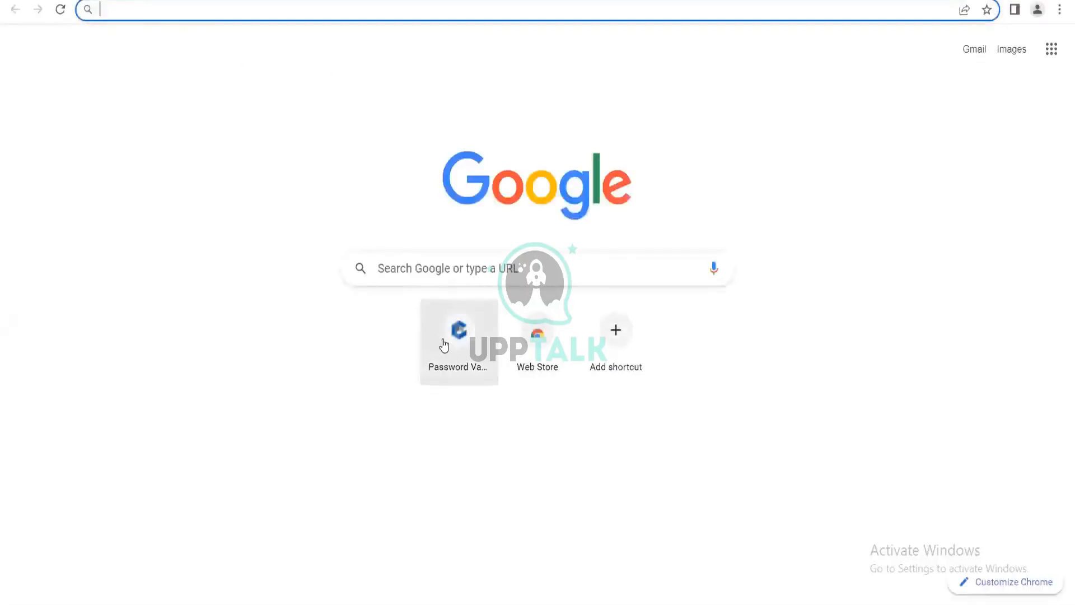
pyautogui.click(440, 344)
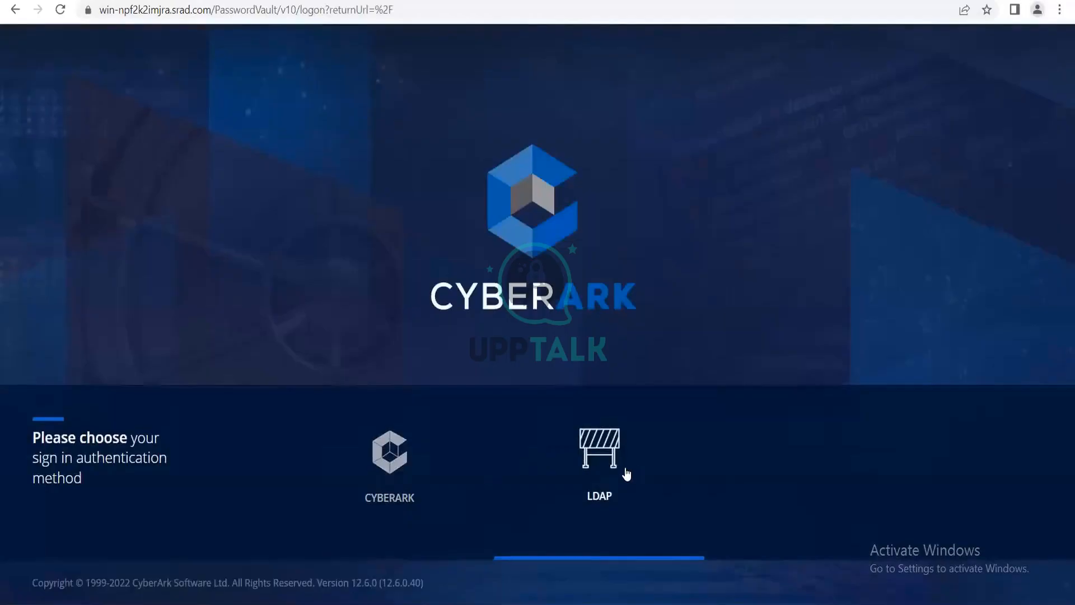
pyautogui.click(626, 474)
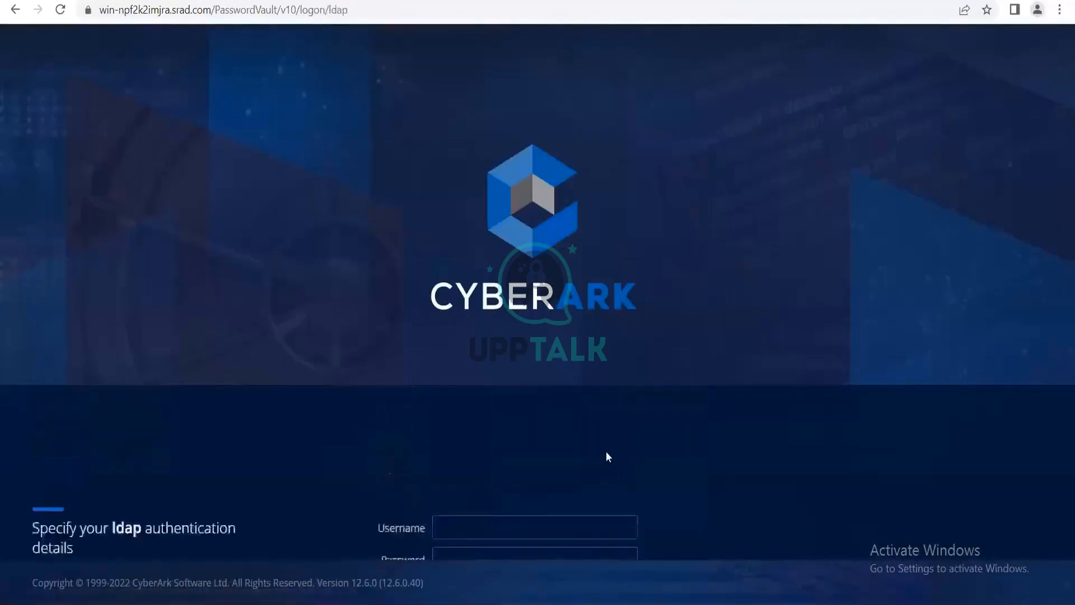
# Try again to sign in through LDAP with the new user's username and account password.
pyautogui.click(511, 443)
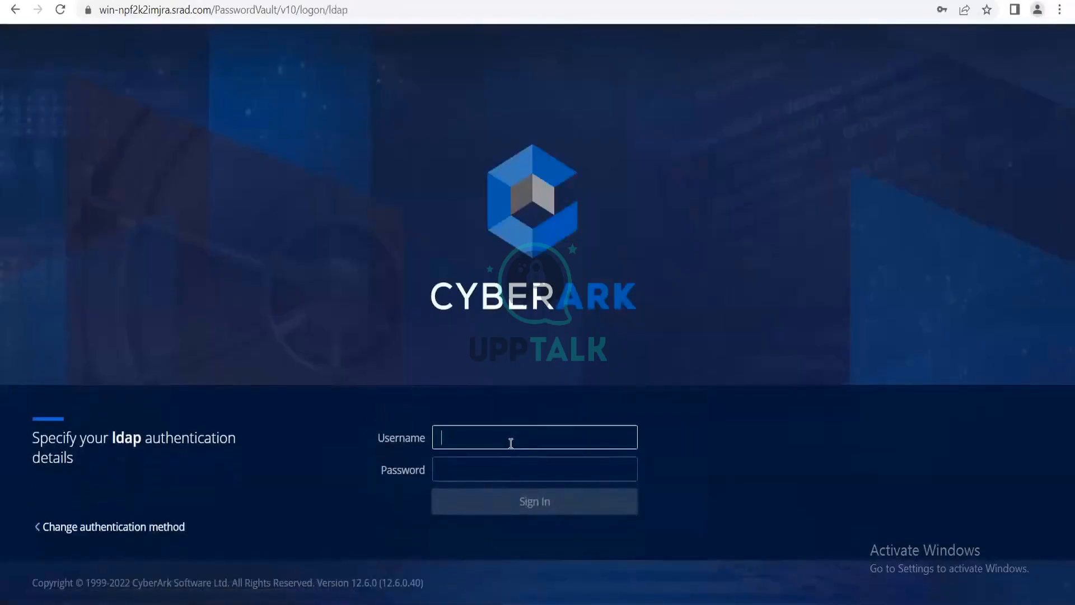
pyautogui.write('shabeeb')
pyautogui.press('Tab')
pyautogui.write('******')
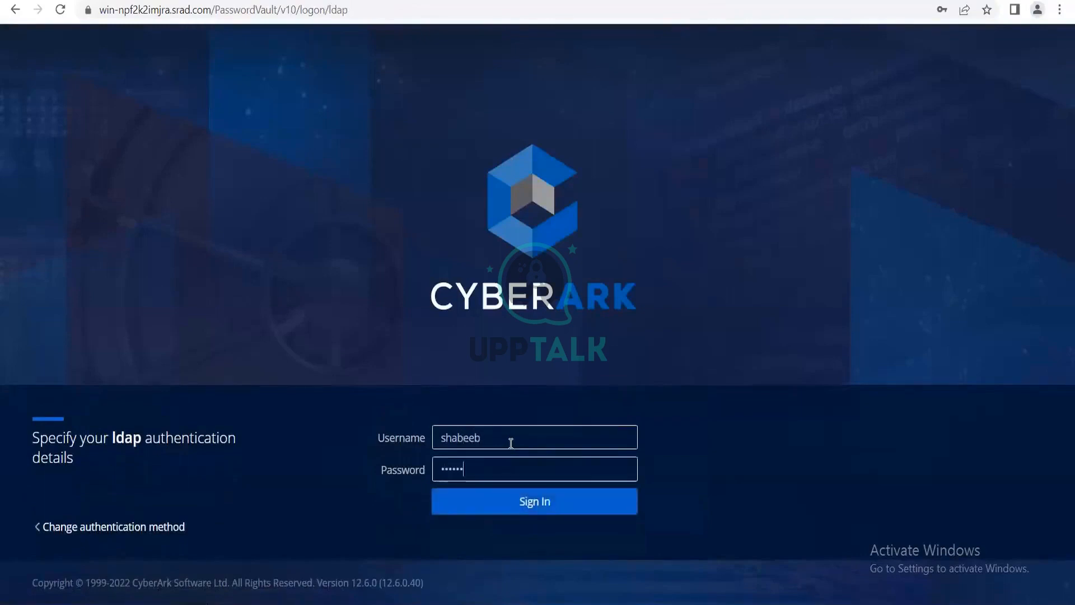
pyautogui.write('*****')
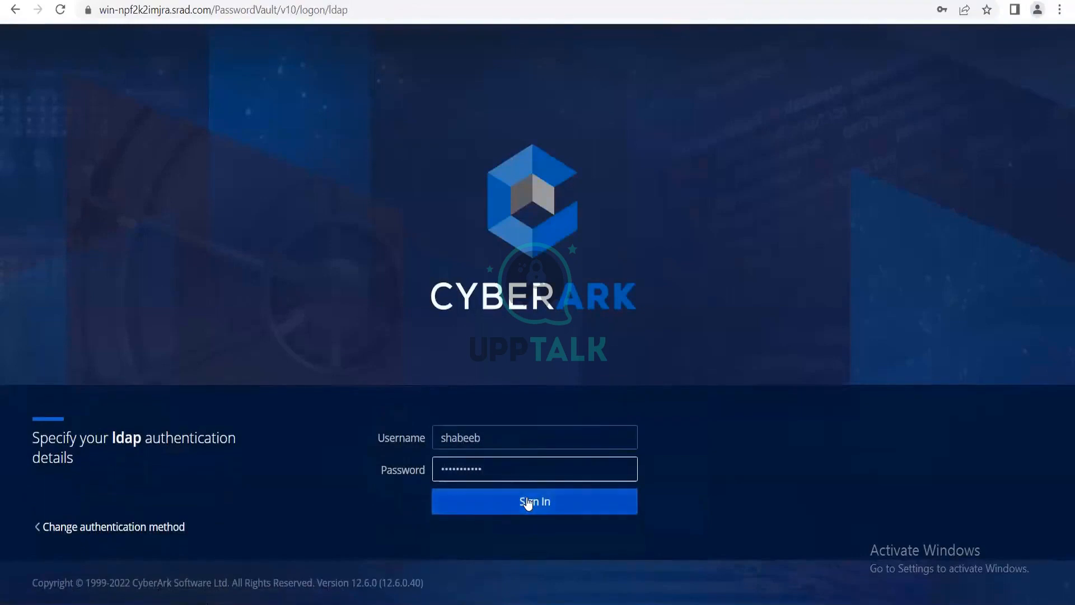
pyautogui.click(527, 503)
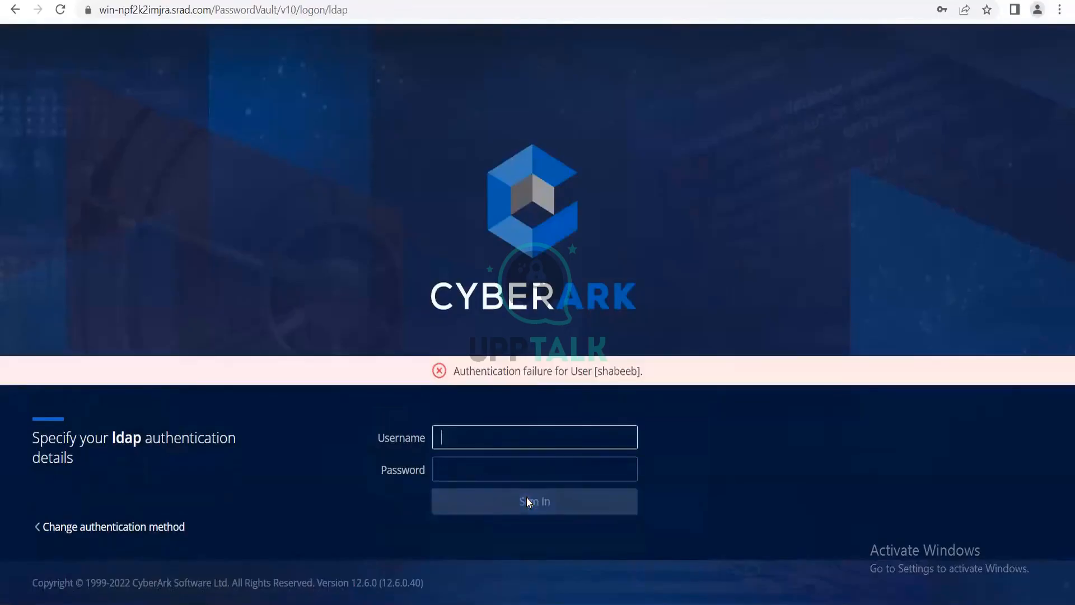
# Change the authentication method to CyberArk and try to sign in with the new user's username and account password.
pyautogui.click(128, 529)
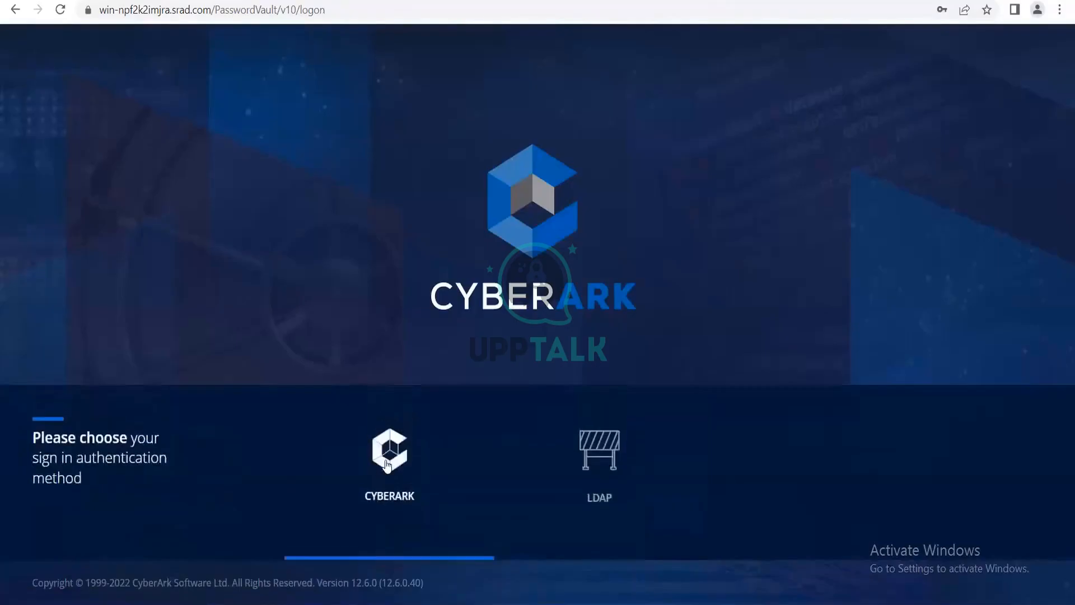
pyautogui.click(387, 465)
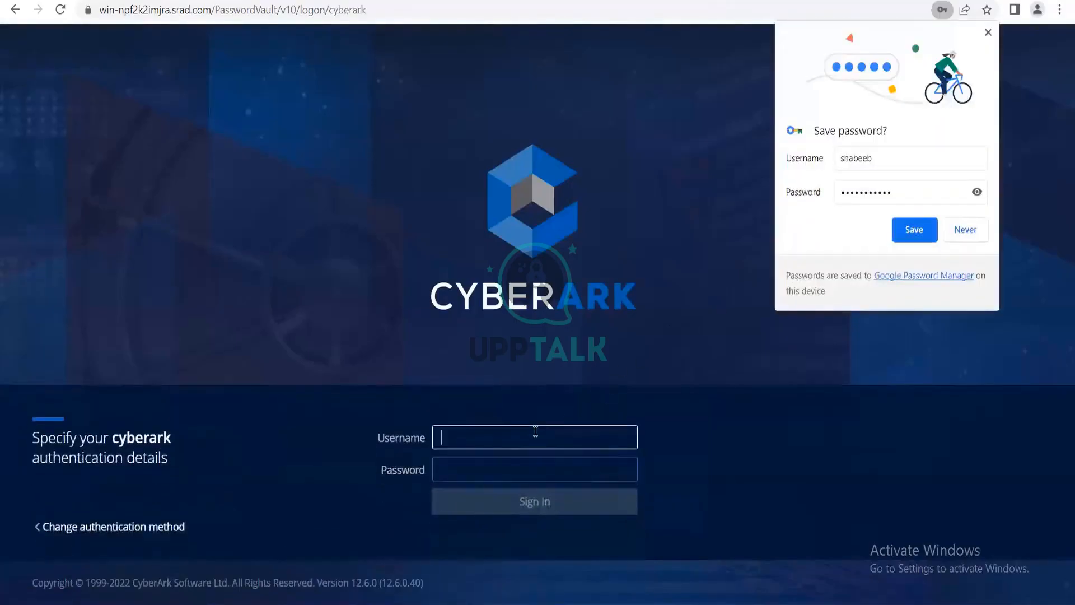
pyautogui.write('shabeeb')
pyautogui.press('Tab')
pyautogui.write('*')
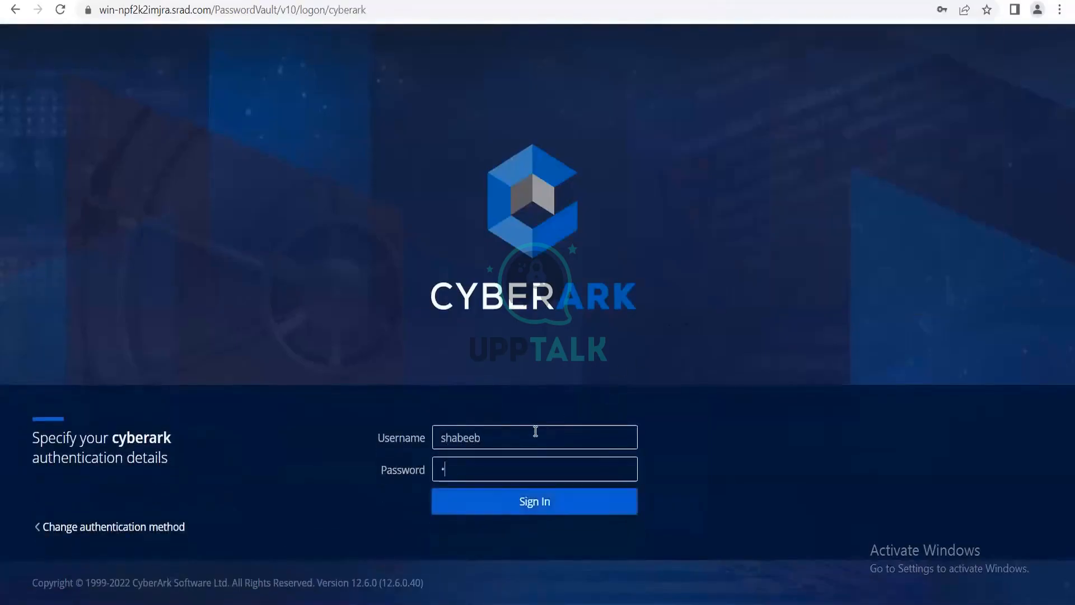
pyautogui.write('**********')
pyautogui.press('Return')
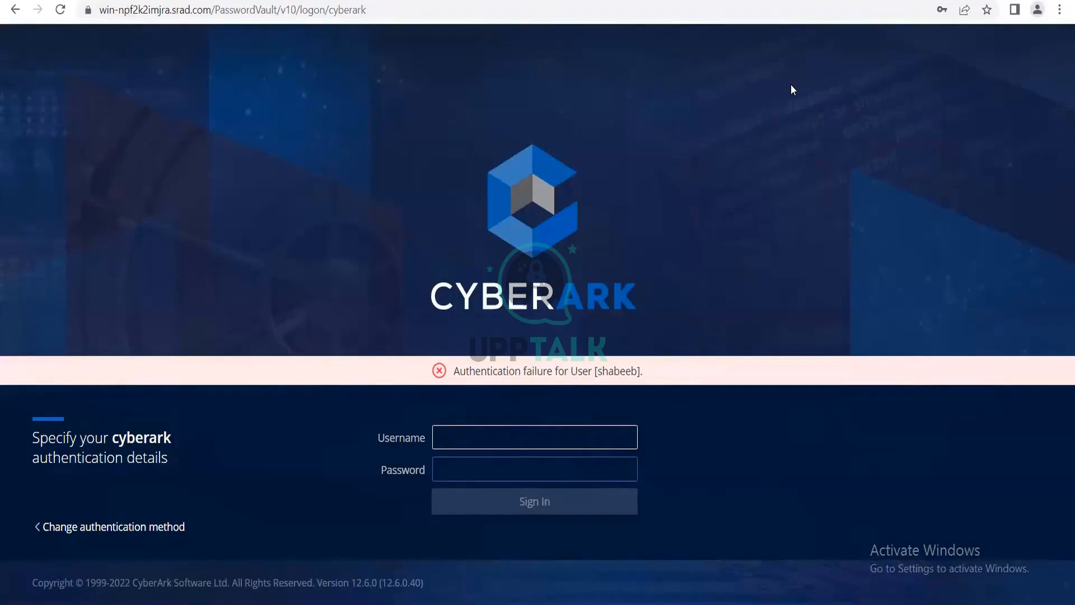
# Switch to the 192.168.202.101 remote desktop, launch PrivateArk and open the logon for the vault server.
pyautogui.click(760, 595)
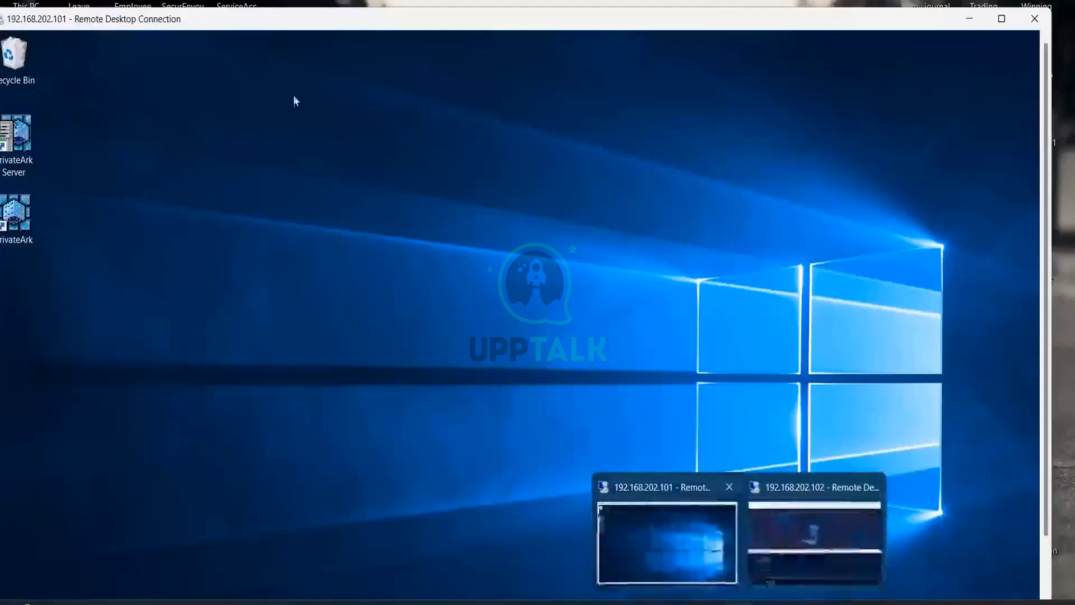
pyautogui.doubleClick(381, 25)
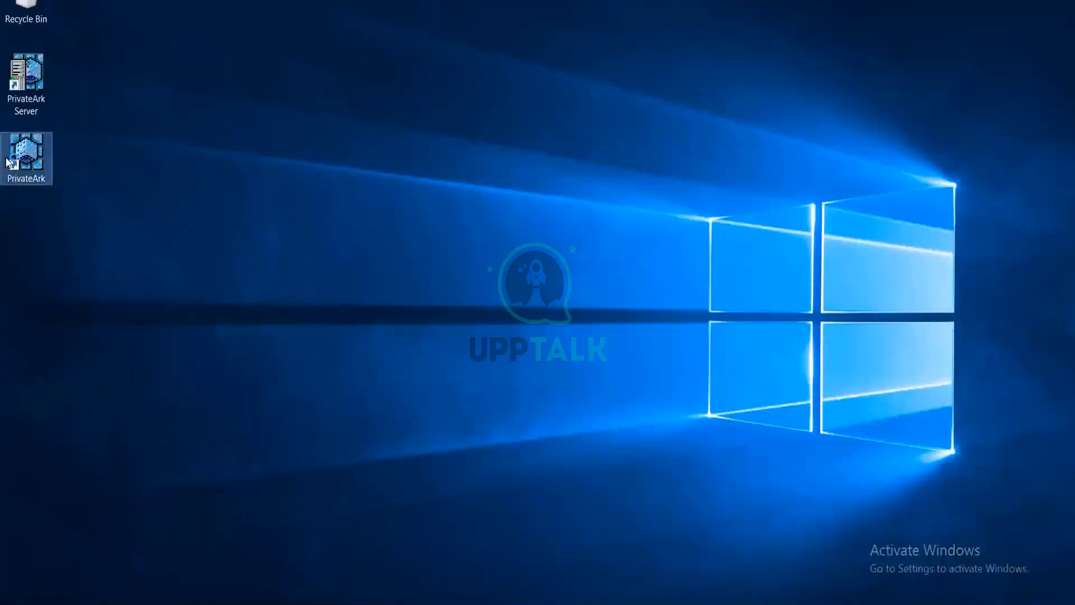
pyautogui.doubleClick(8, 162)
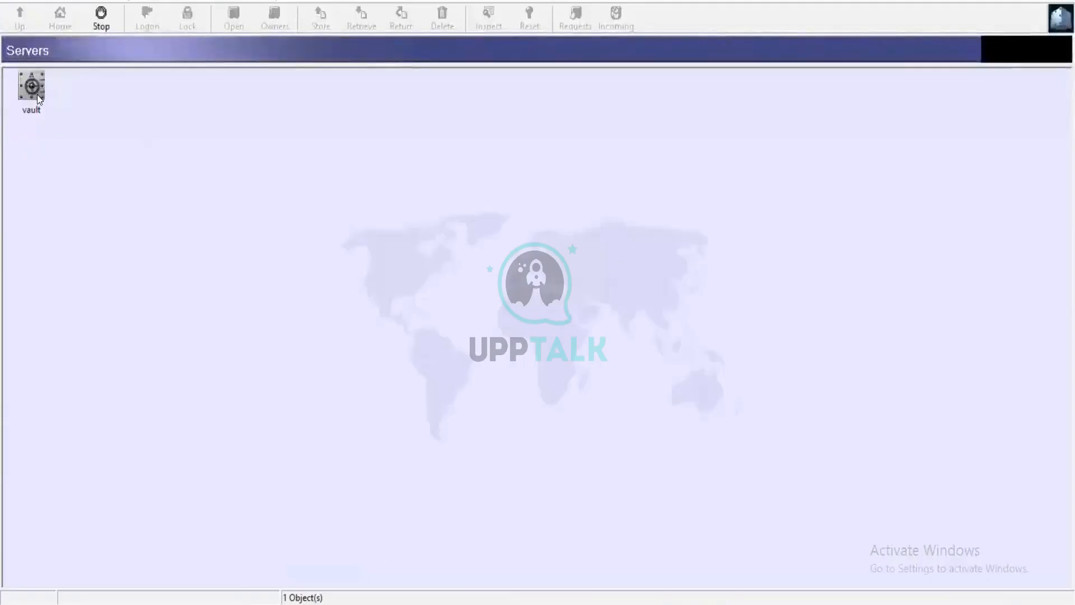
pyautogui.doubleClick(34, 89)
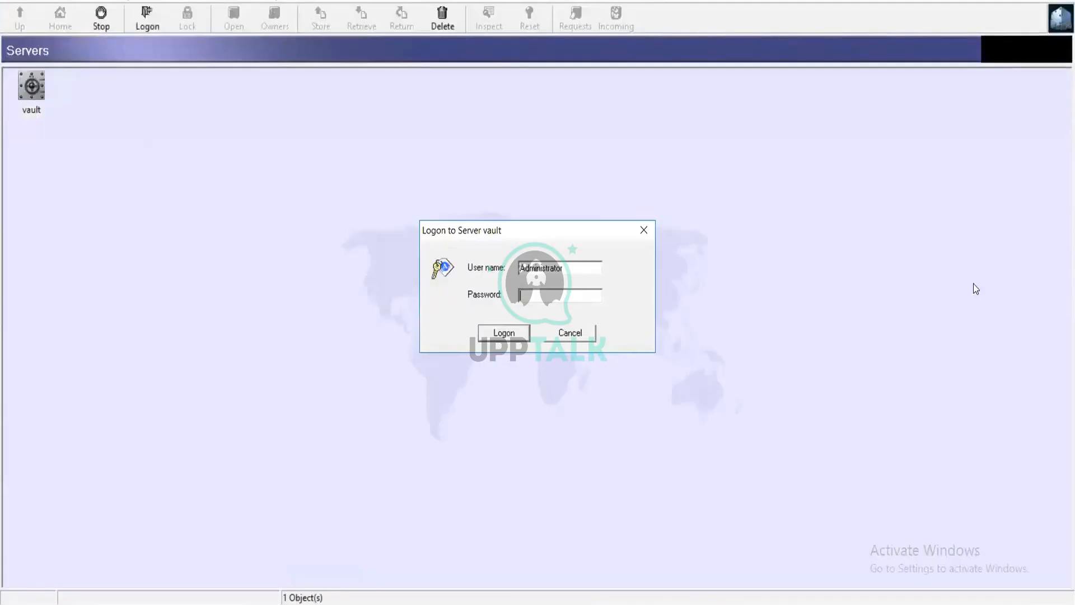
# Log on to the vault server as Administrator with the account password.
pyautogui.write('***********')
pyautogui.press('Return')
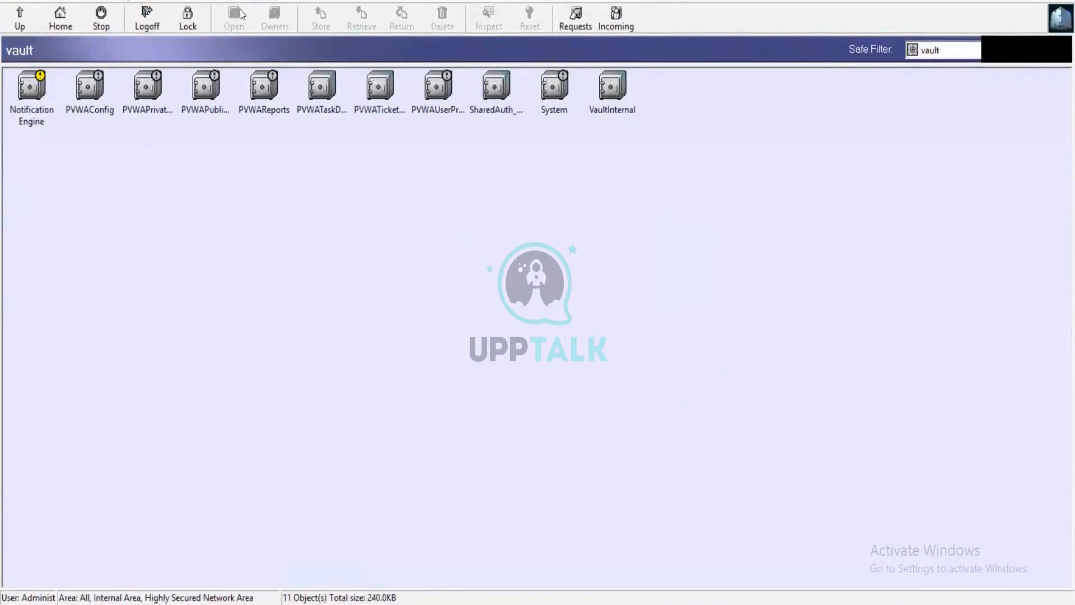
# Open Users and Groups from the administrative tools and bring up the new user's properties for updating.
pyautogui.click(201, 2)
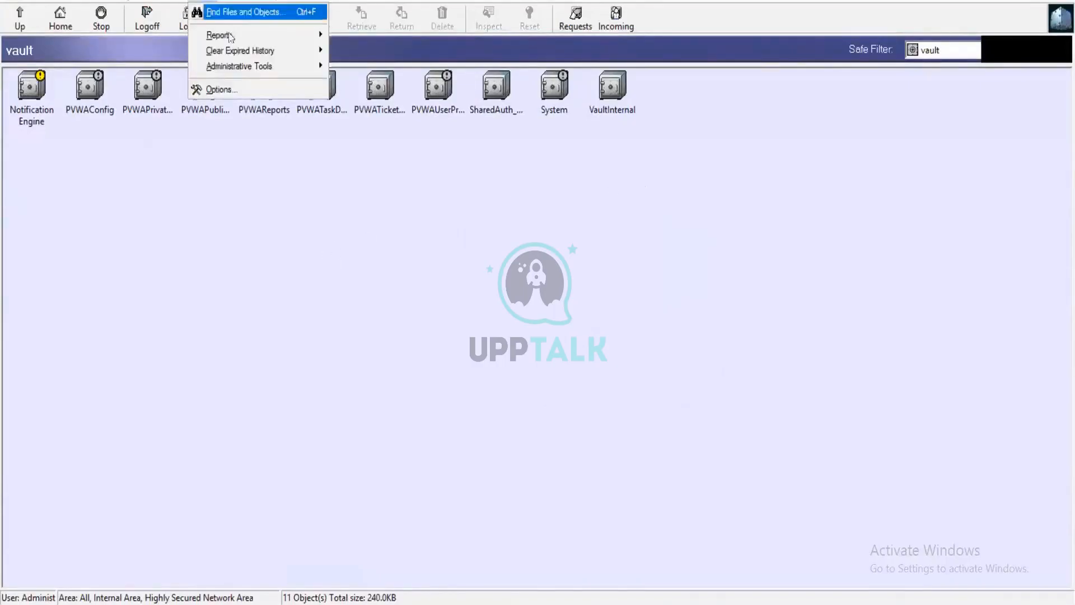
pyautogui.moveTo(303, 67)
pyautogui.click(370, 66)
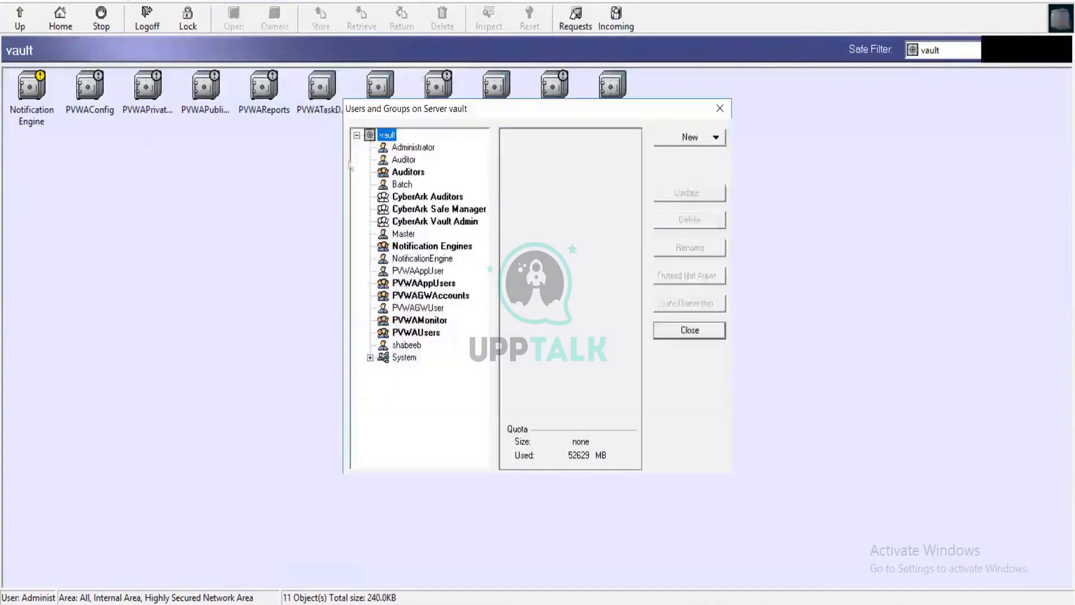
pyautogui.click(420, 344)
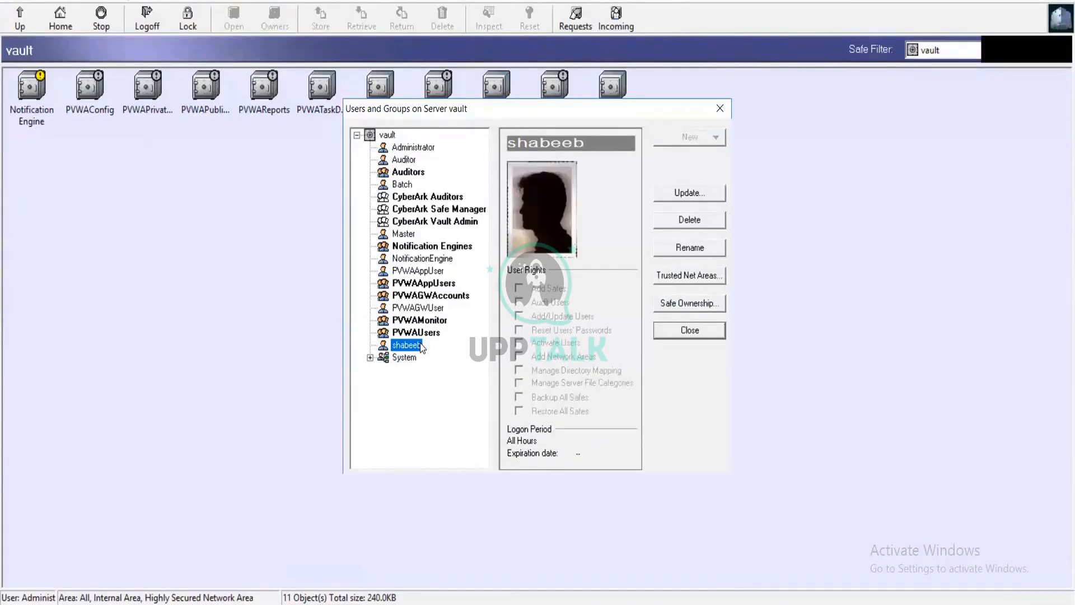
pyautogui.doubleClick(410, 348)
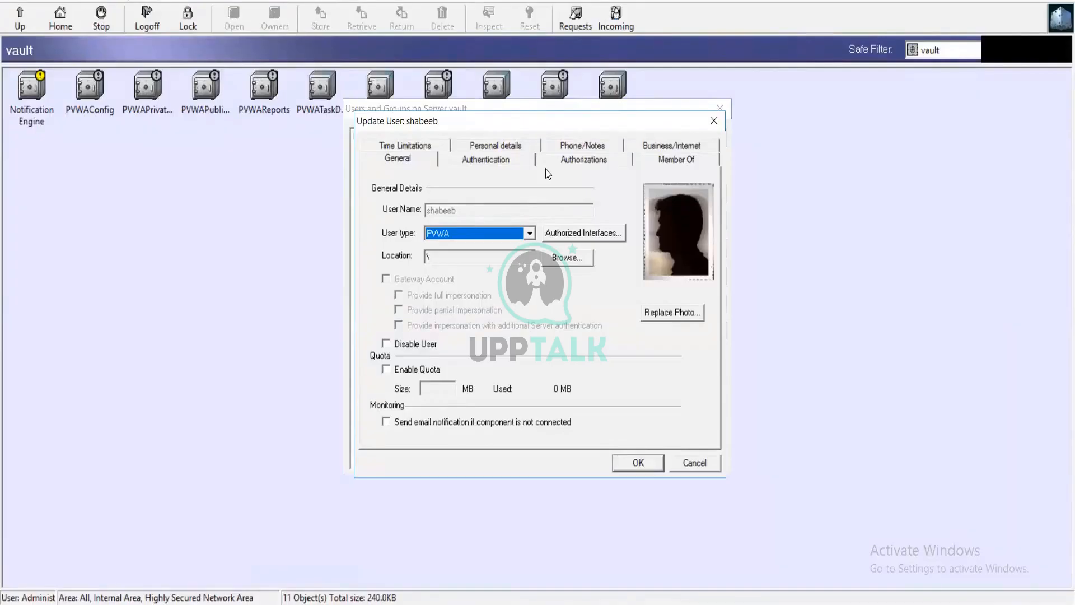
# Examine the new user's available authentication methods and authorized interfaces, leaving both settings as they are.
pyautogui.click(517, 162)
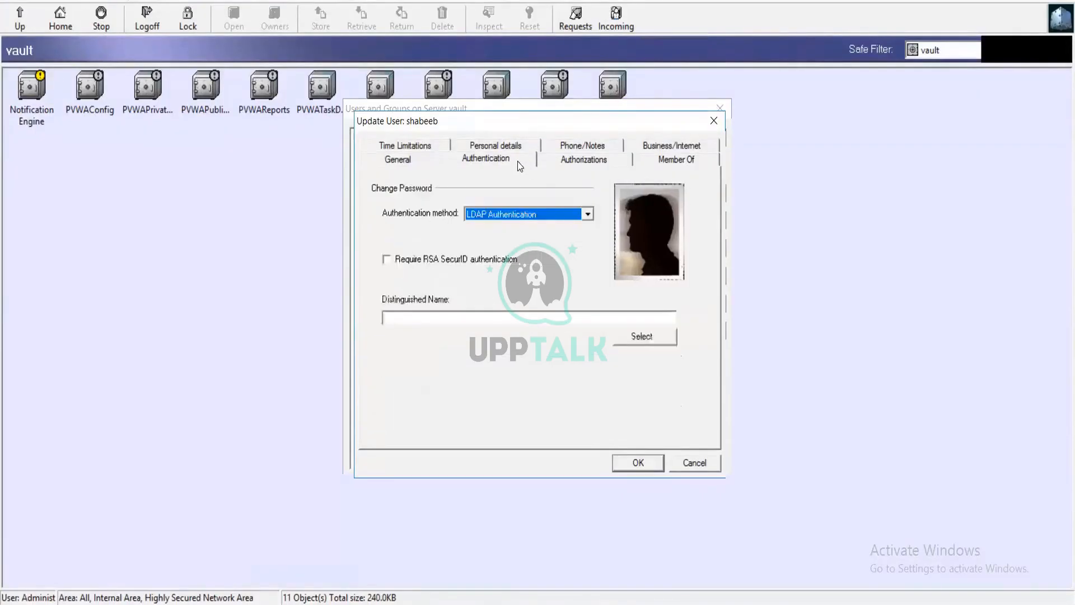
pyautogui.click(586, 220)
pyautogui.scroll(1, 558, 256)
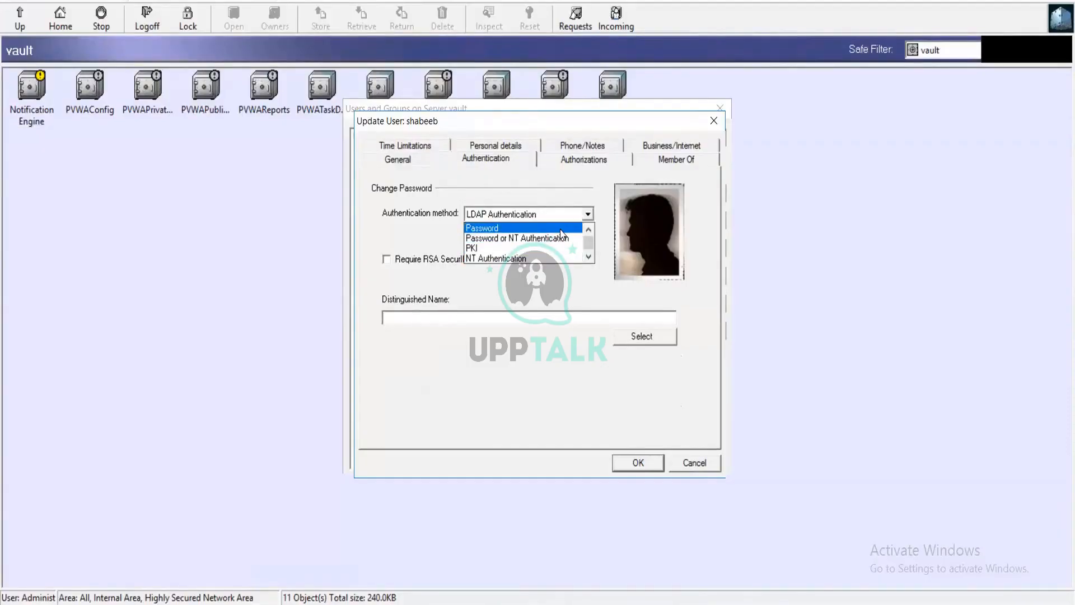
pyautogui.click(425, 200)
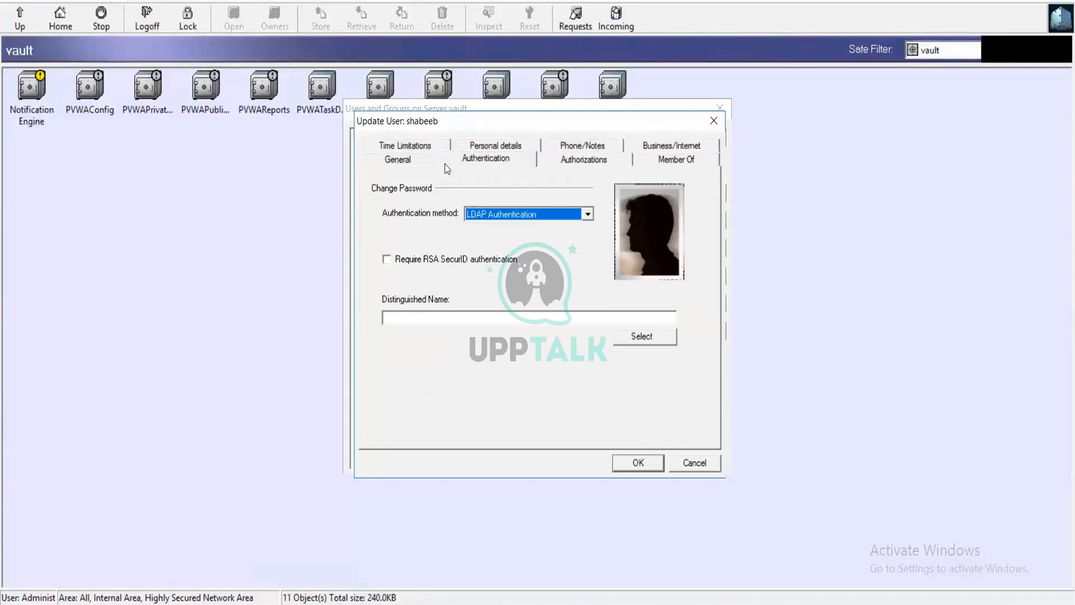
pyautogui.click(417, 163)
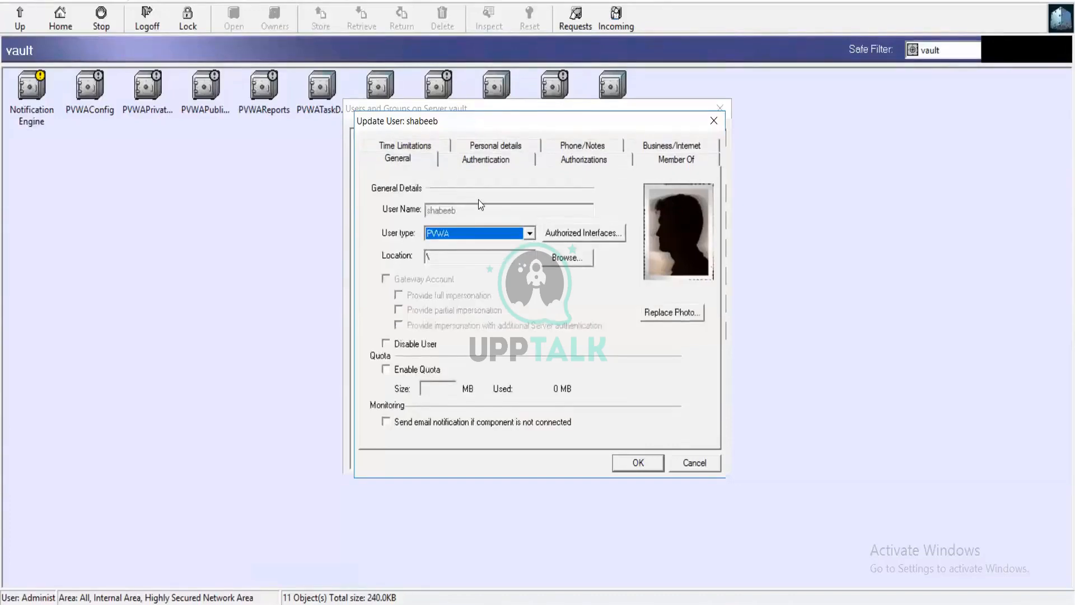
pyautogui.click(574, 233)
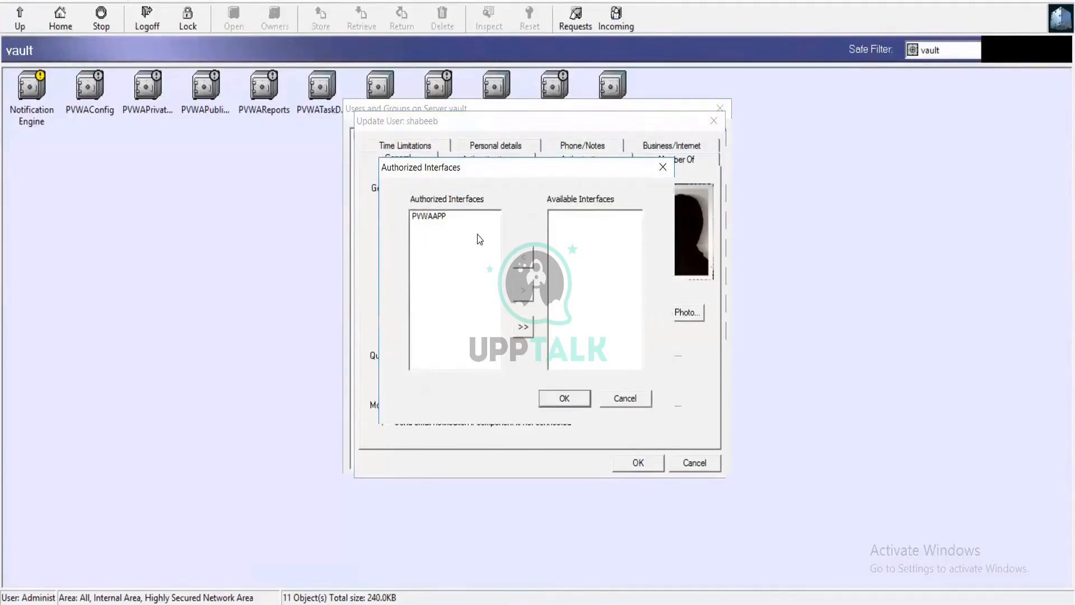
pyautogui.click(624, 399)
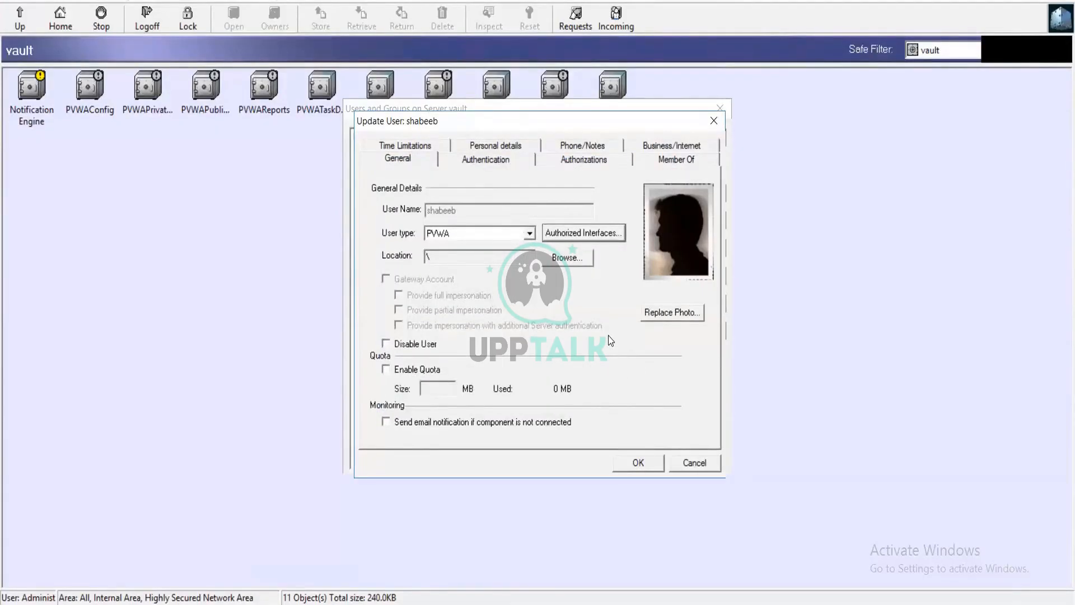
# Change the new user's type to EPVUser and accept clearing the previous authorized interface settings.
pyautogui.click(530, 232)
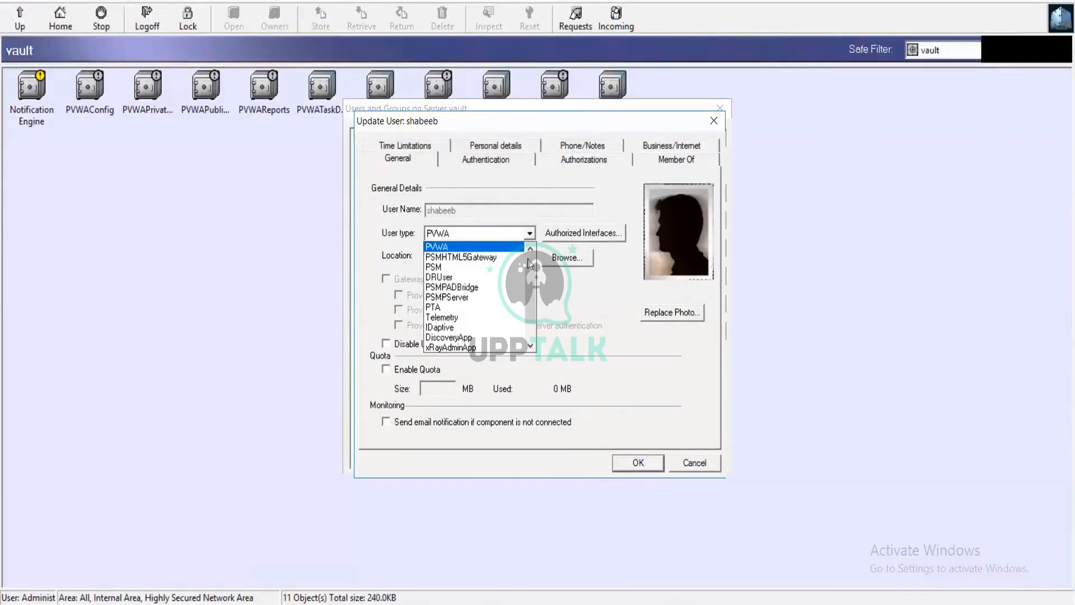
pyautogui.scroll(1, 532, 289)
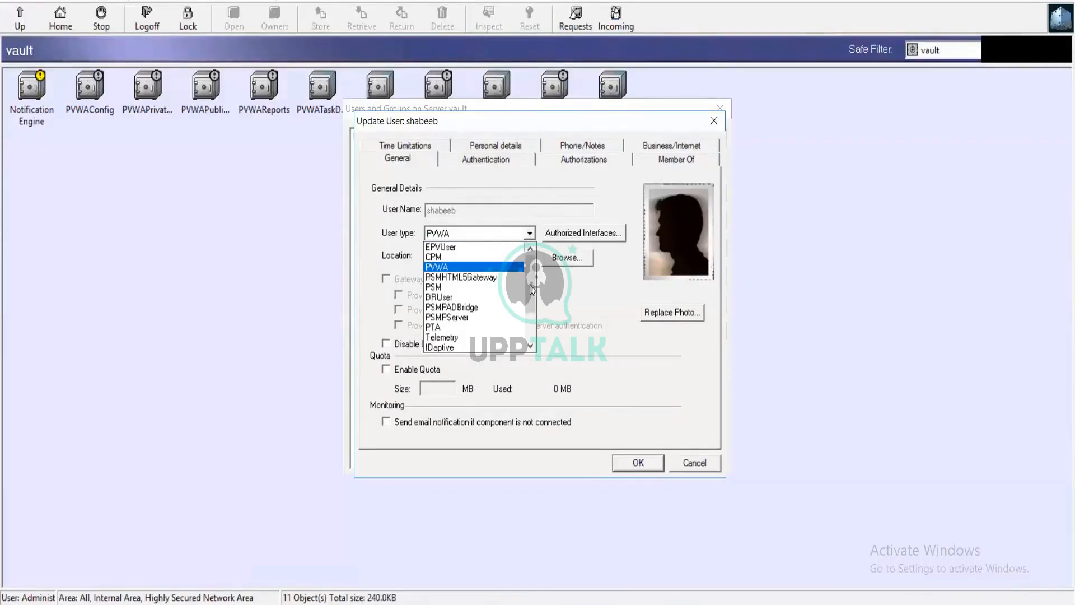
pyautogui.scroll(-2, 531, 289)
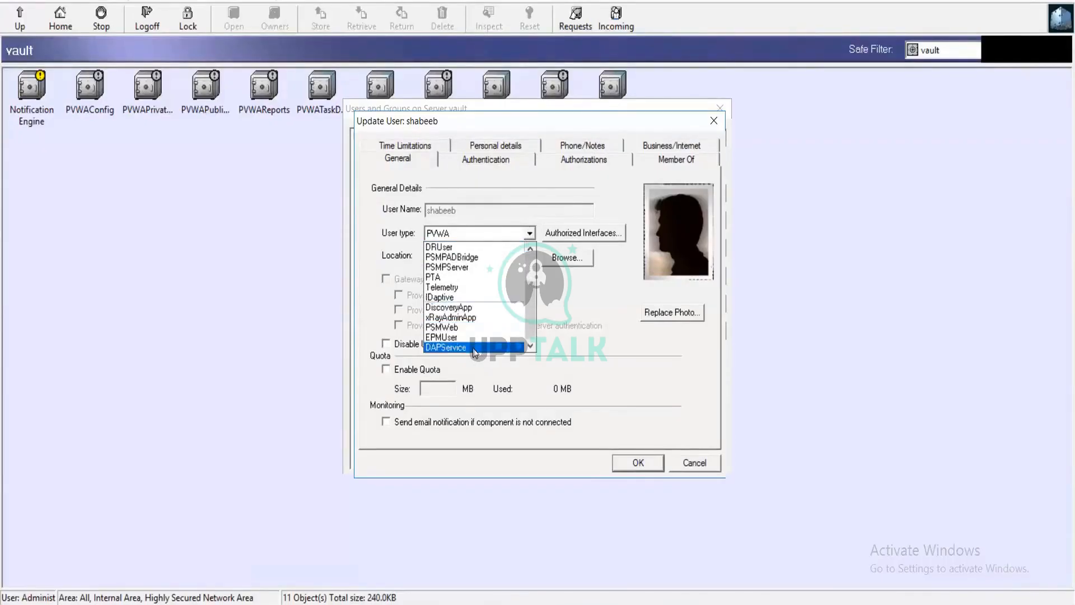
pyautogui.scroll(2, 499, 307)
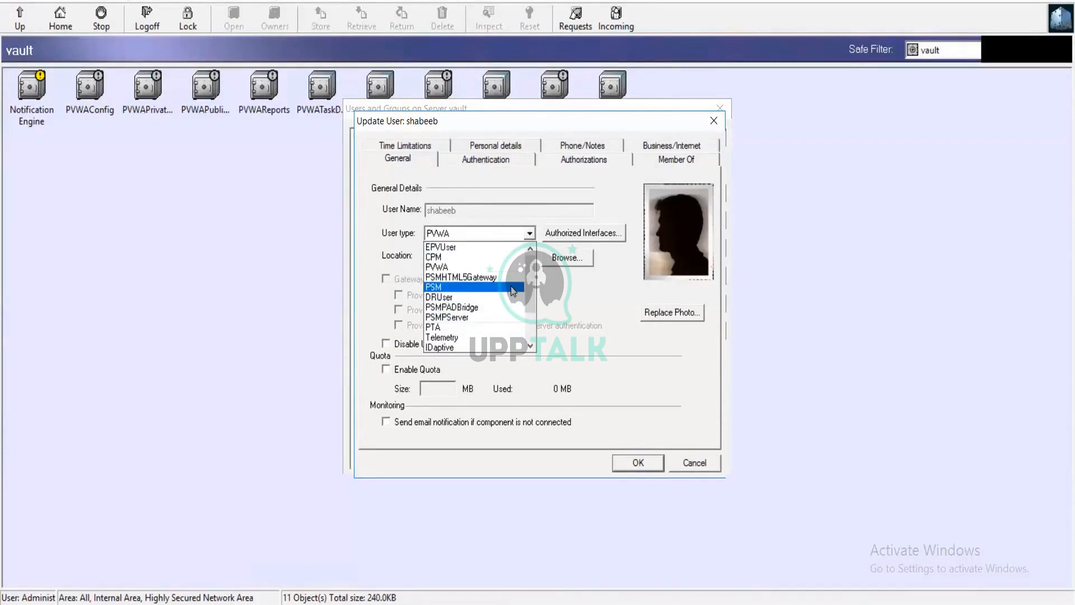
pyautogui.scroll(-2, 510, 287)
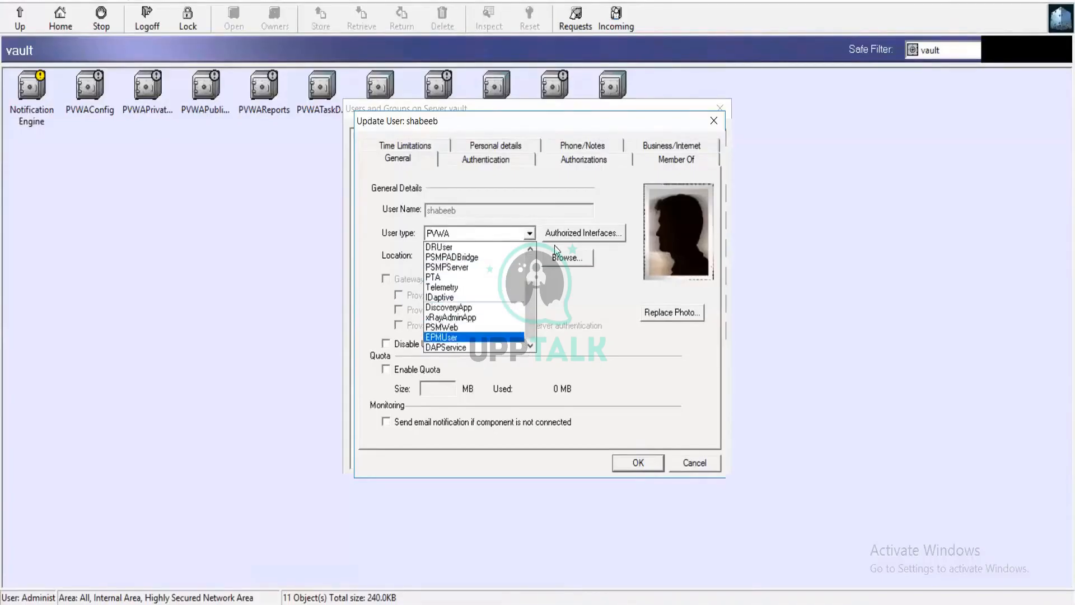
pyautogui.scroll(2, 511, 273)
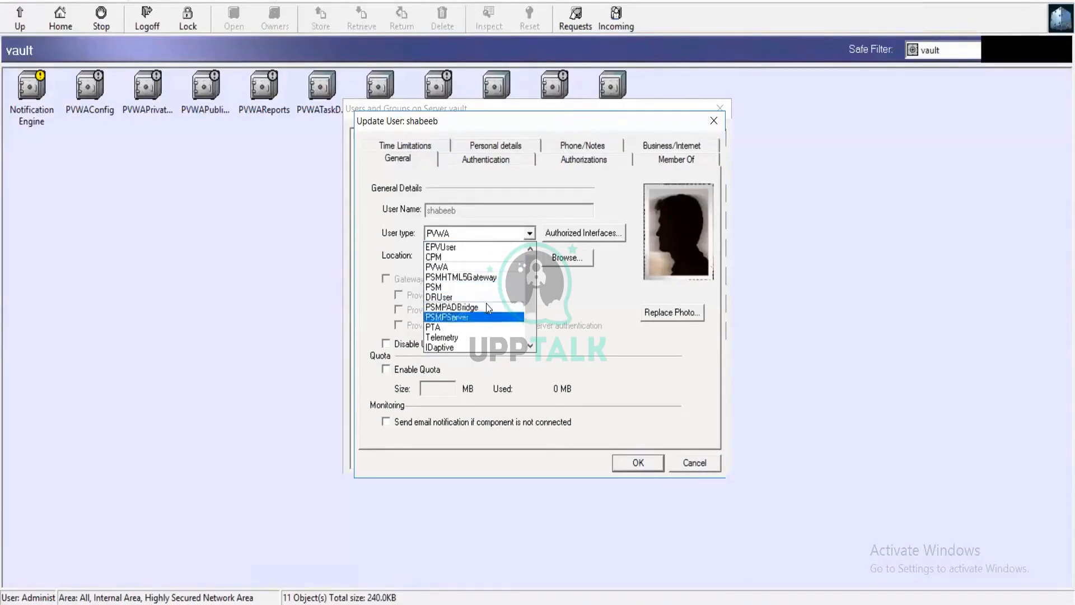
pyautogui.scroll(-2, 486, 302)
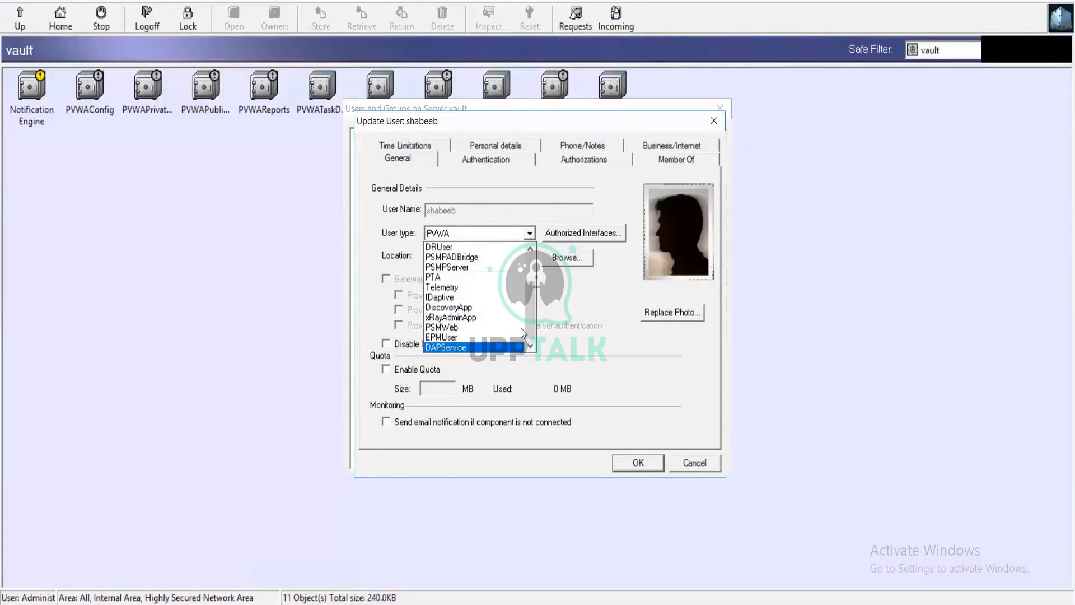
pyautogui.scroll(2, 524, 320)
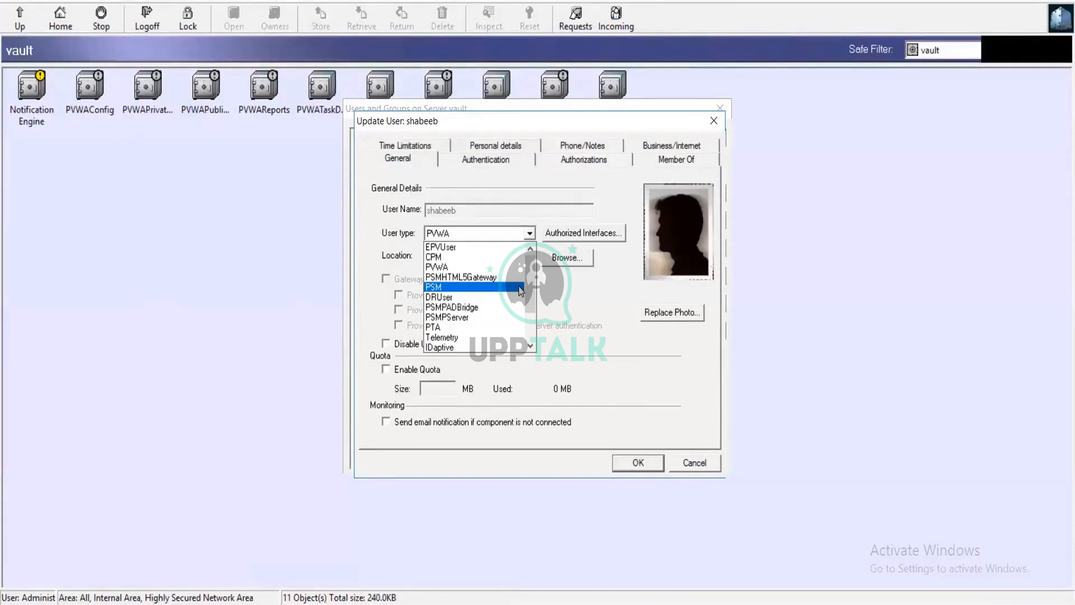
pyautogui.click(458, 247)
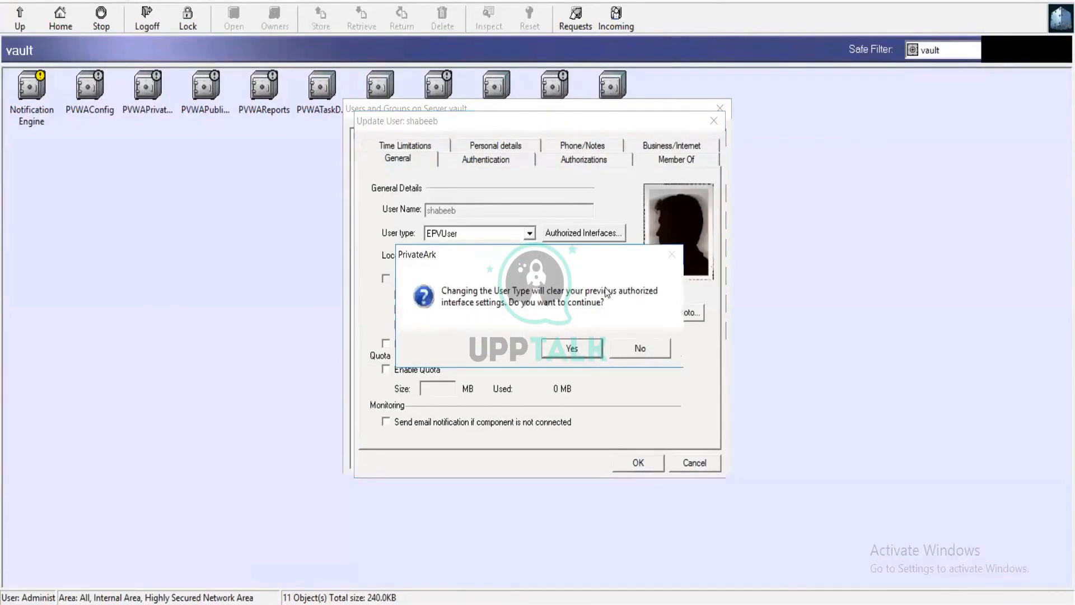
pyautogui.click(574, 352)
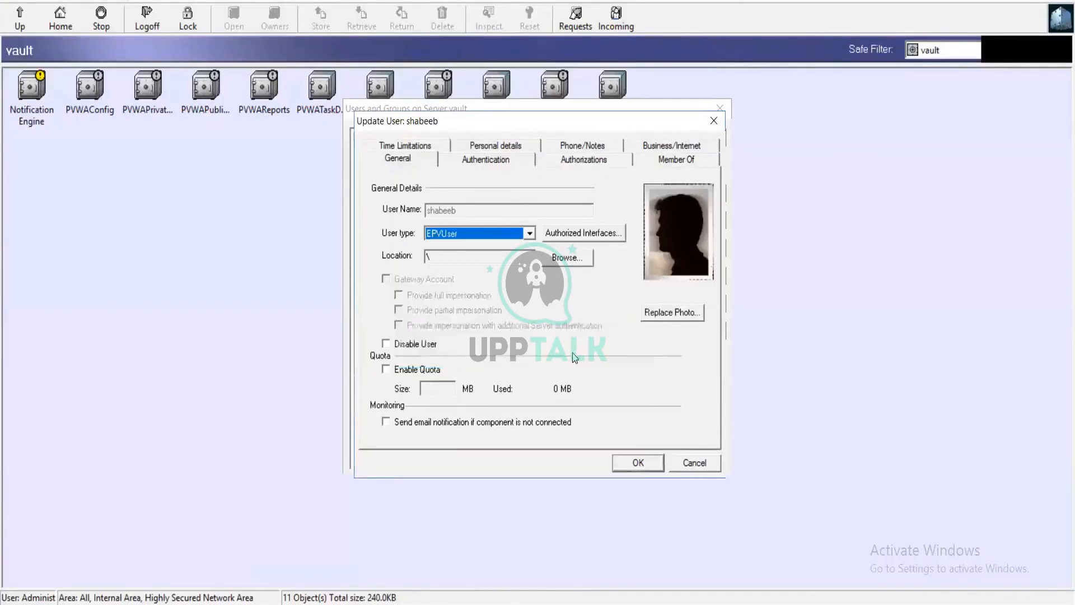
# Review the authorized interfaces for the EPVUser type and save the user update.
pyautogui.click(610, 233)
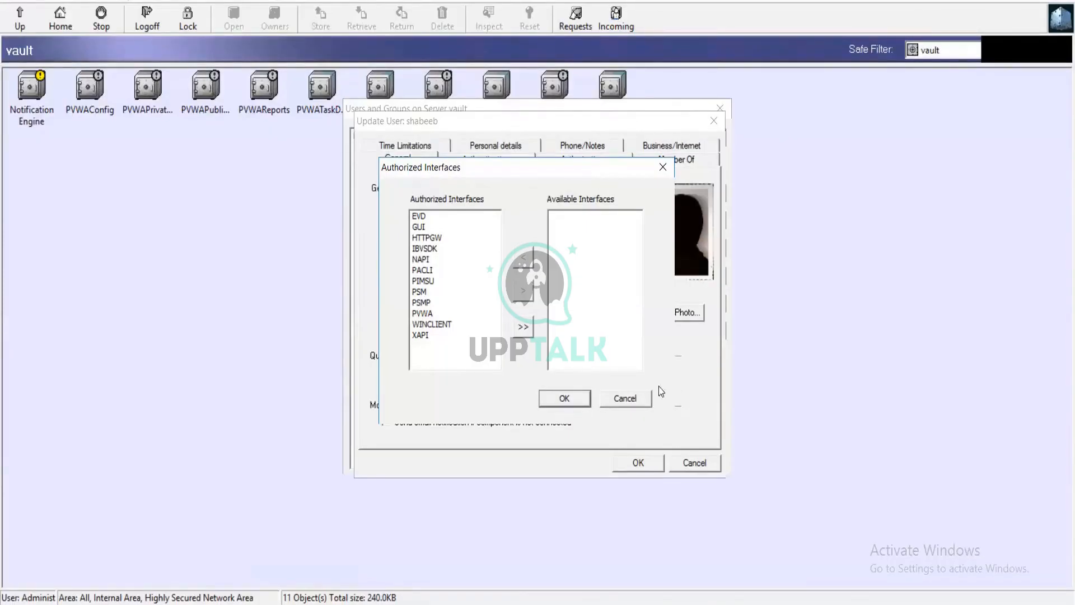
pyautogui.click(635, 397)
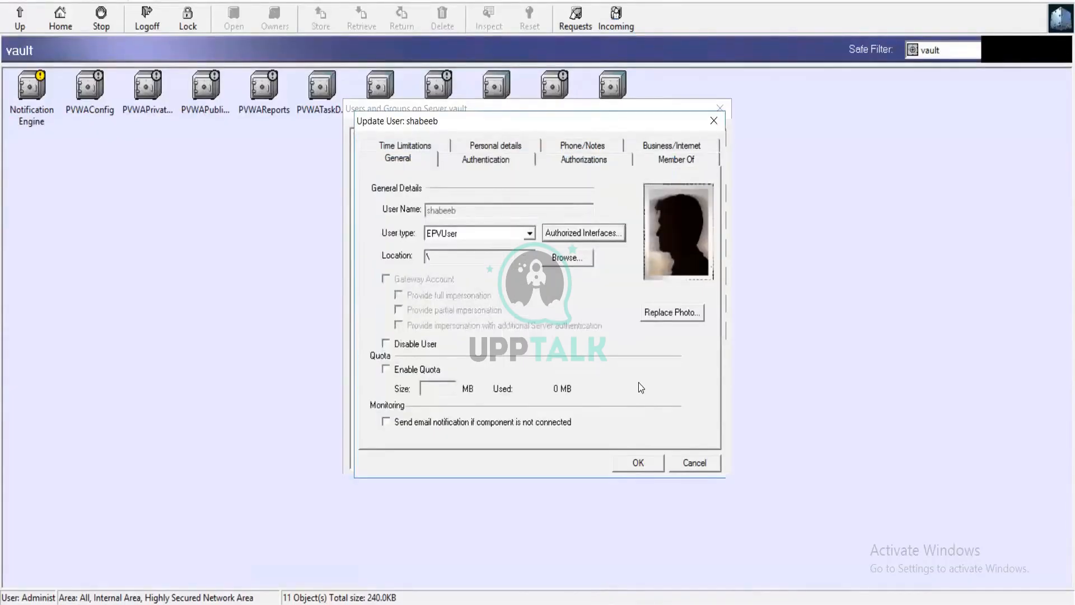
pyautogui.click(640, 462)
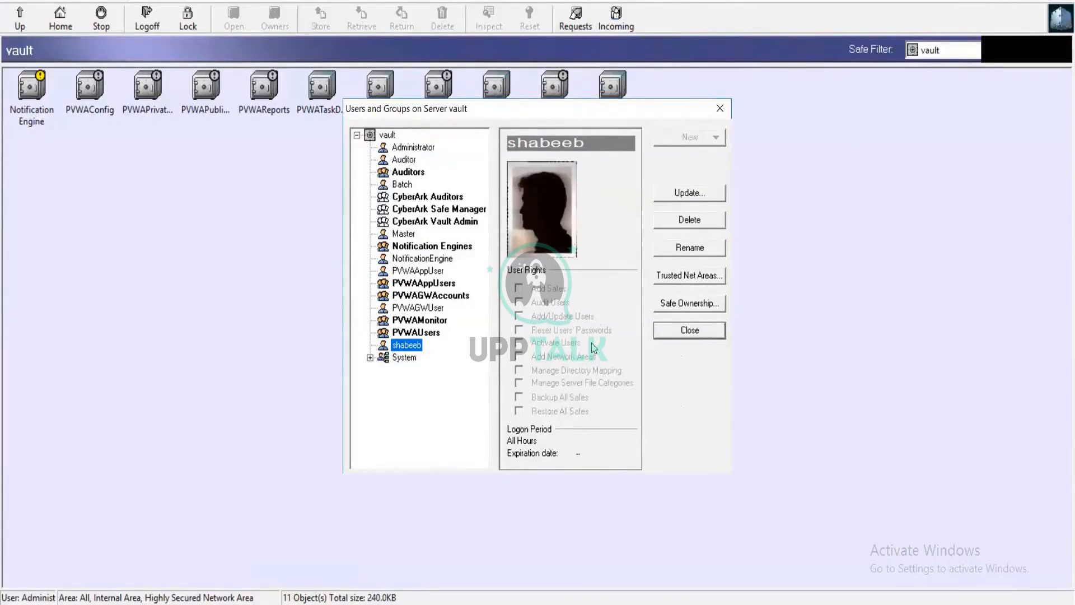
# Reopen the new user's properties and set the authentication method to Password.
pyautogui.doubleClick(397, 343)
pyautogui.click(519, 163)
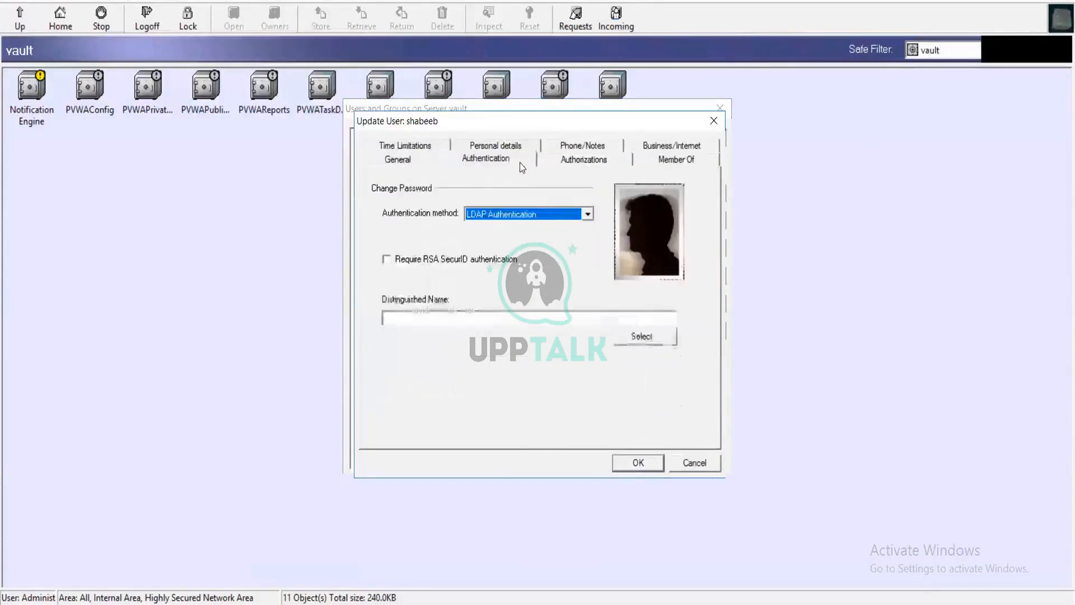
pyautogui.click(532, 216)
pyautogui.scroll(3, 508, 240)
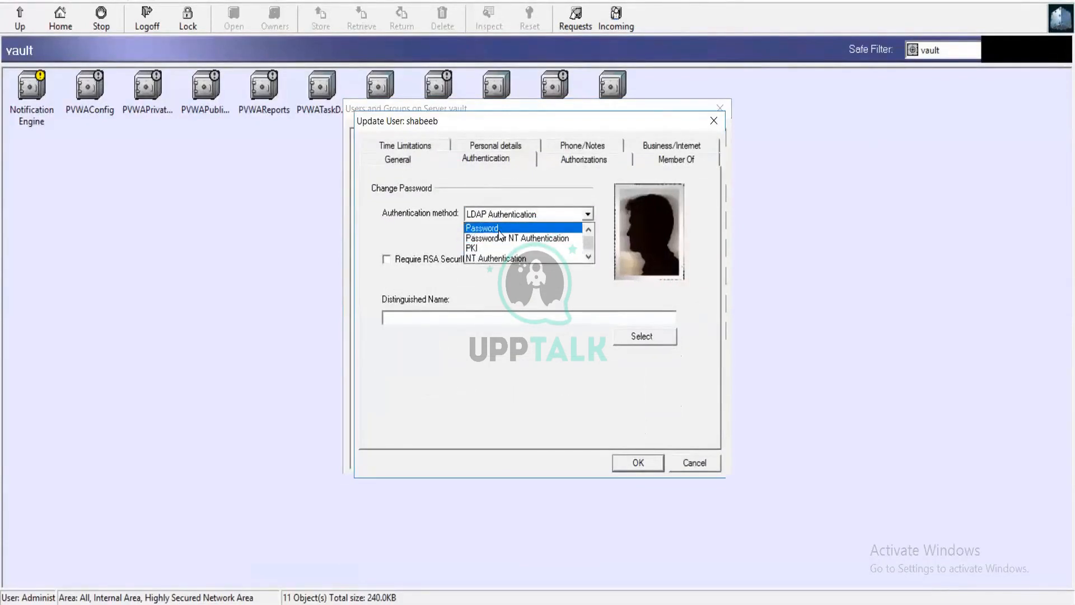
pyautogui.click(499, 230)
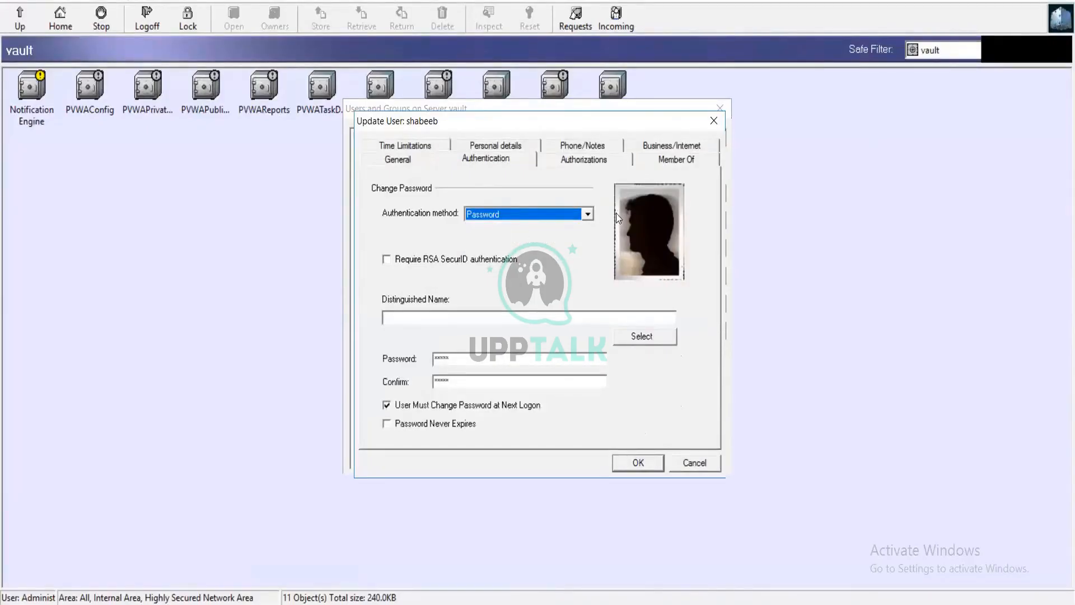
pyautogui.click(496, 358)
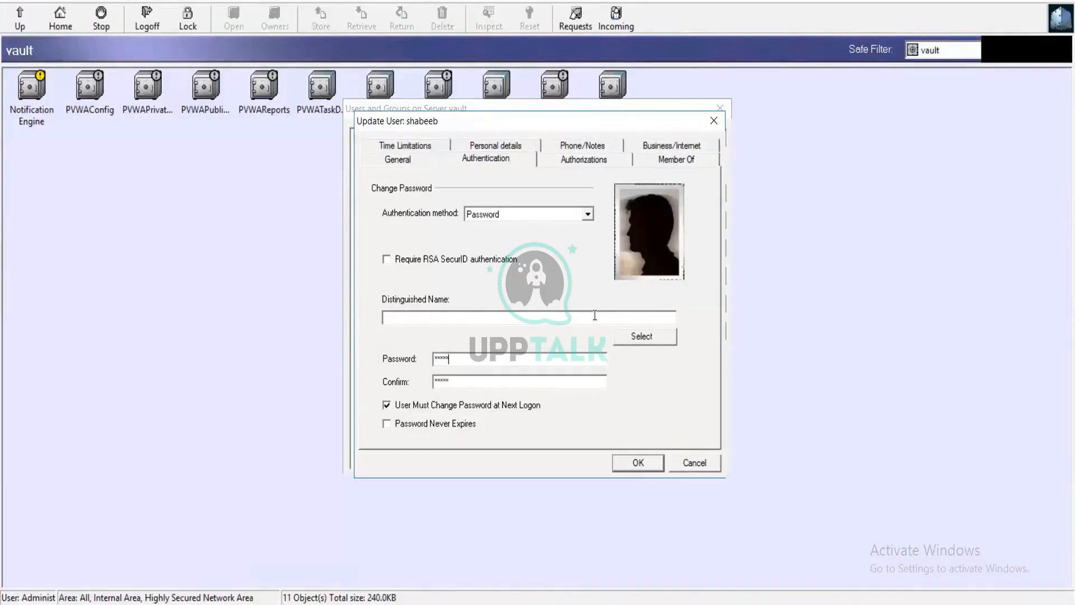
pyautogui.press('BackSpace')
pyautogui.press('BackSpace')
pyautogui.press('BackSpace')
pyautogui.press('BackSpace')
pyautogui.press('BackSpace')
pyautogui.hotkey('ctrl', 'z')
pyautogui.click(604, 383)
pyautogui.click(551, 363)
# Enable all ten authorizations for the new user, from Add Safes to Restore All Safes, check the group membership and save.
pyautogui.click(581, 159)
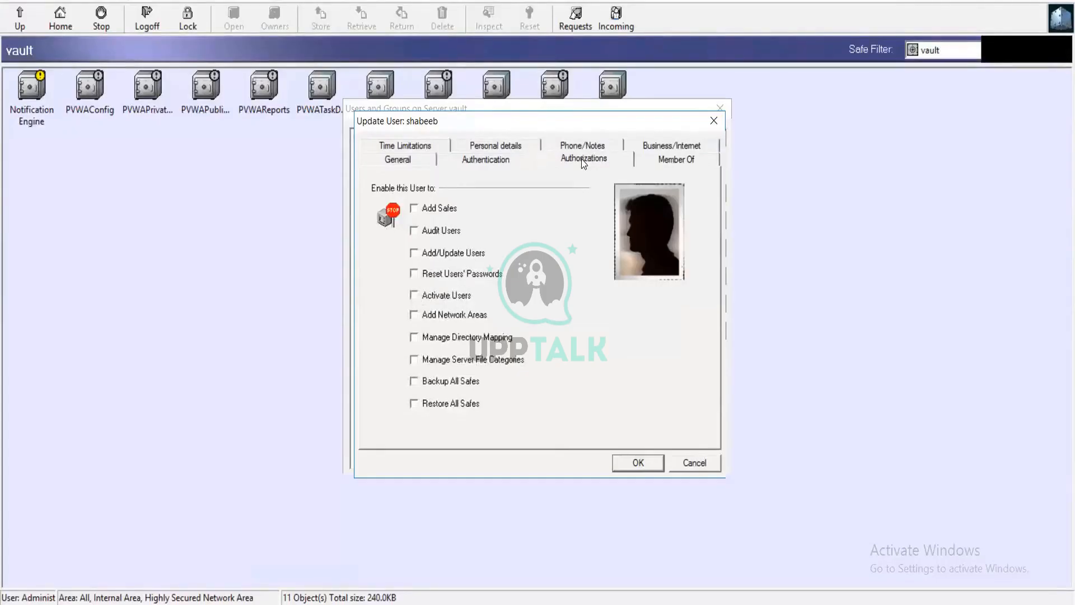
pyautogui.click(414, 209)
pyautogui.click(415, 230)
pyautogui.click(414, 253)
pyautogui.click(413, 274)
pyautogui.click(414, 295)
pyautogui.click(414, 315)
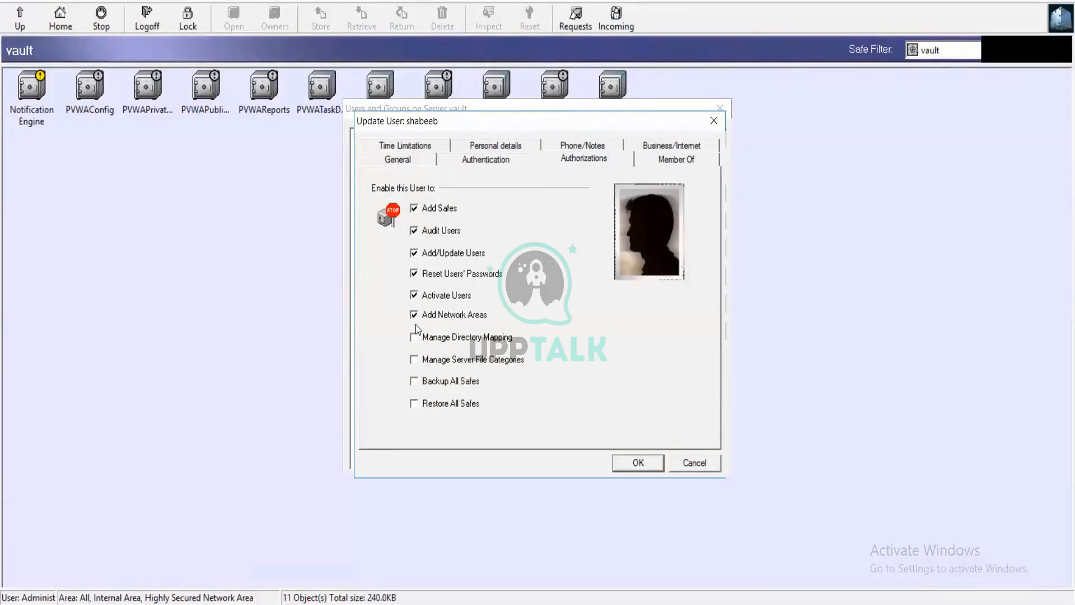
pyautogui.click(414, 338)
pyautogui.click(414, 359)
pyautogui.click(415, 381)
pyautogui.click(415, 403)
pyautogui.click(682, 164)
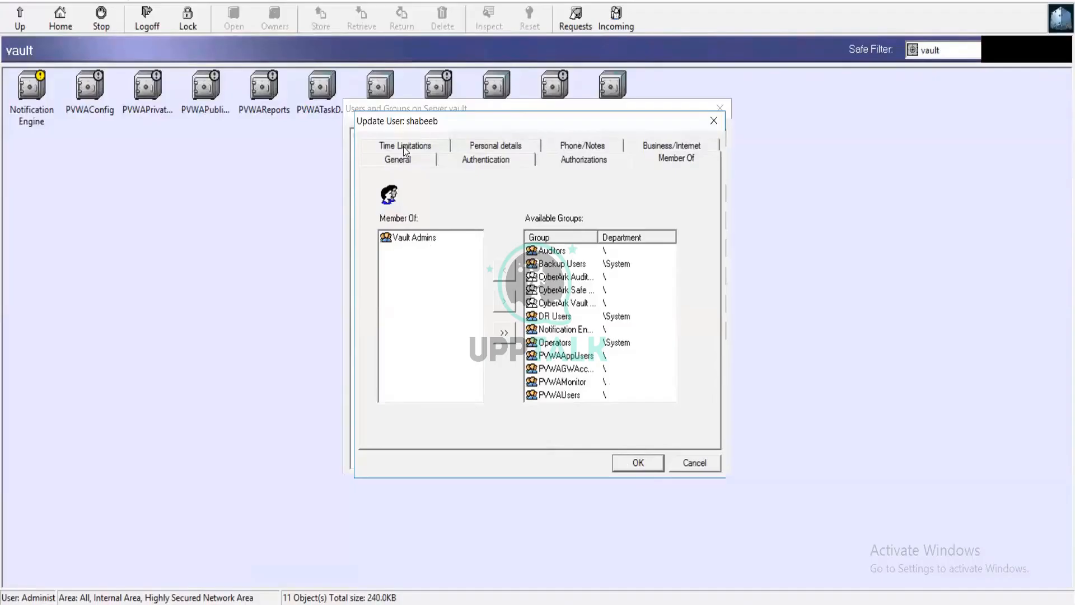
pyautogui.click(628, 463)
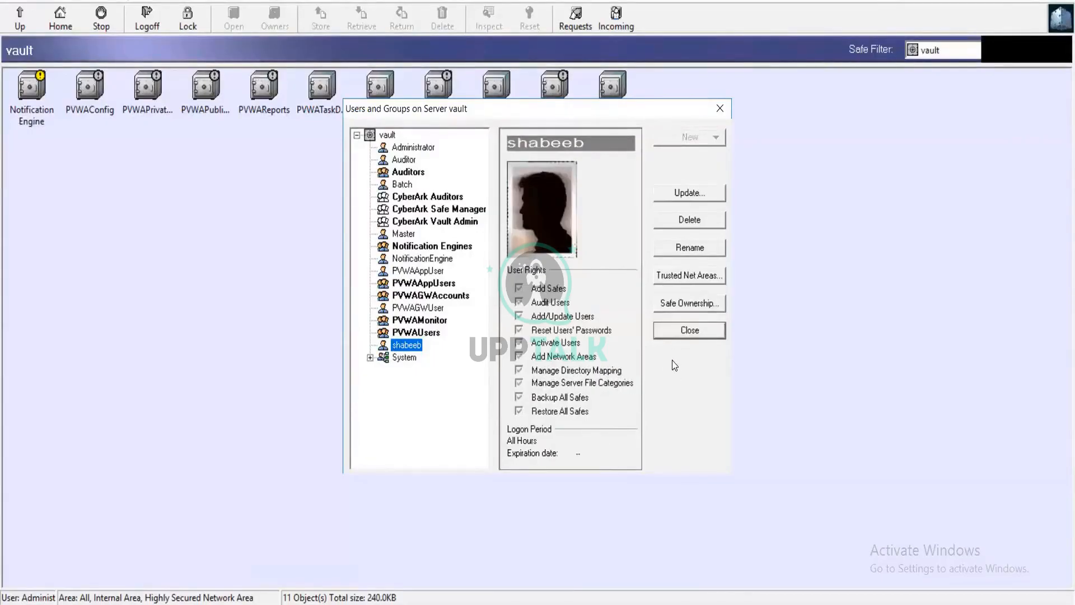
# Recheck the new user's general details, close Users and Groups and log off from the vault server.
pyautogui.click(681, 193)
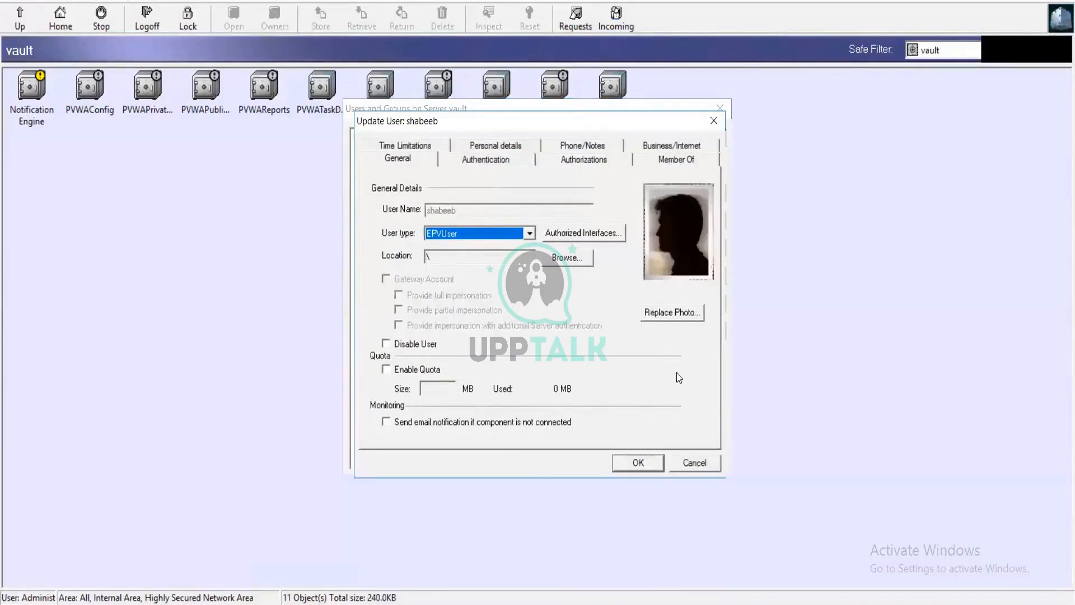
pyautogui.click(647, 463)
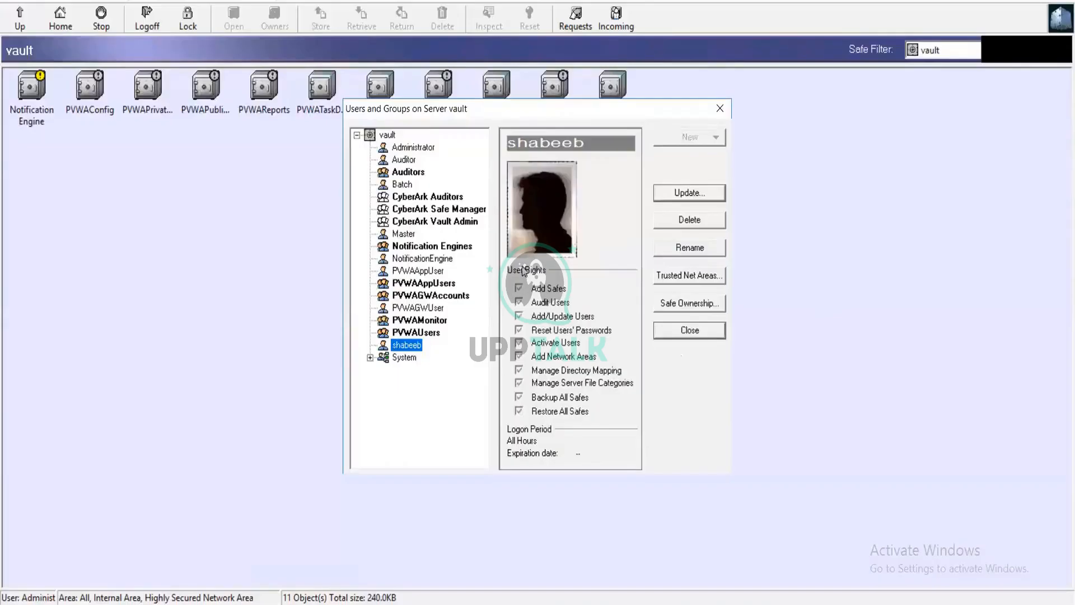
pyautogui.click(720, 109)
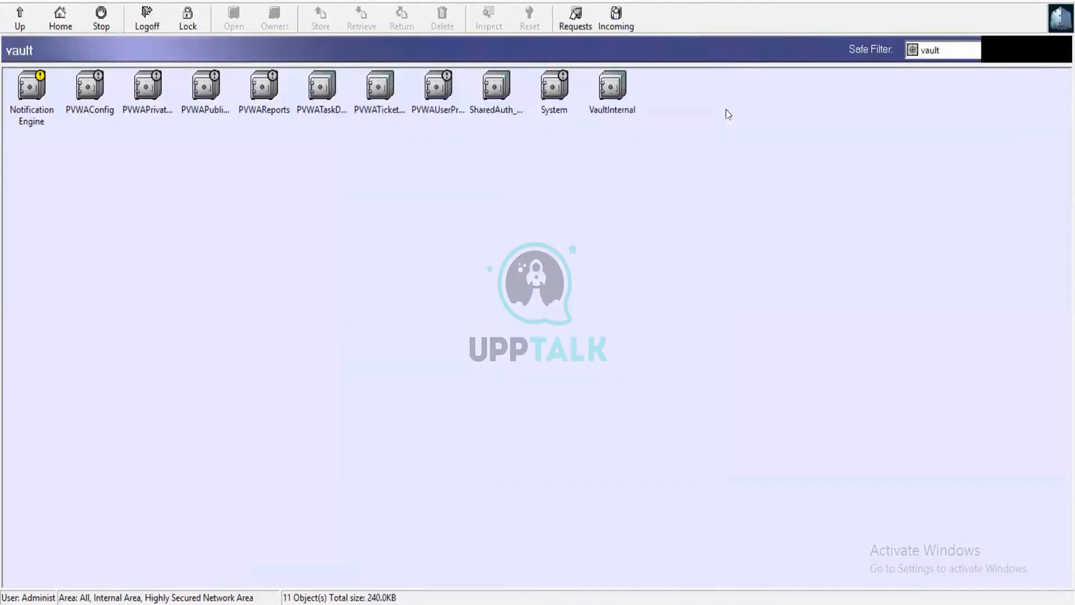
pyautogui.click(137, 23)
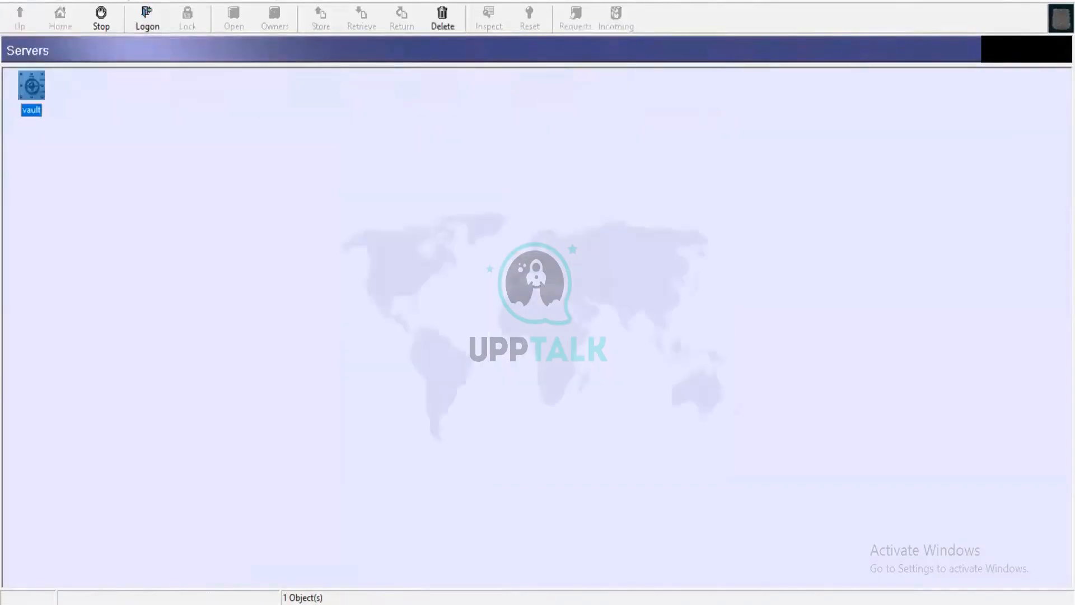
# Switch to the Password Vault web page and sign in with CyberArk authentication using the new user's username and password.
pyautogui.click(1059, 1)
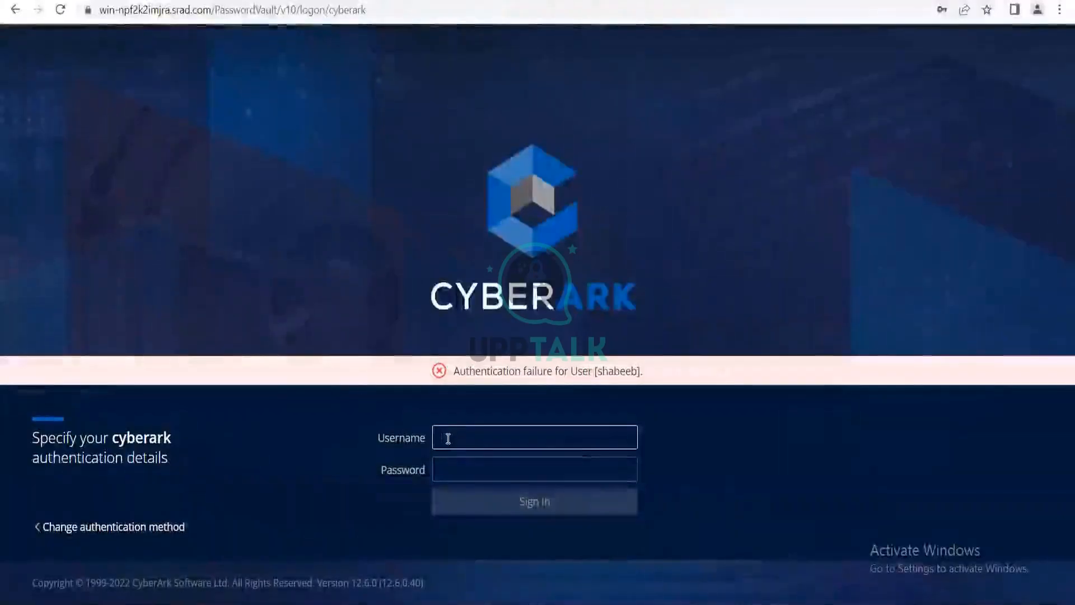
pyautogui.click(116, 523)
pyautogui.click(382, 475)
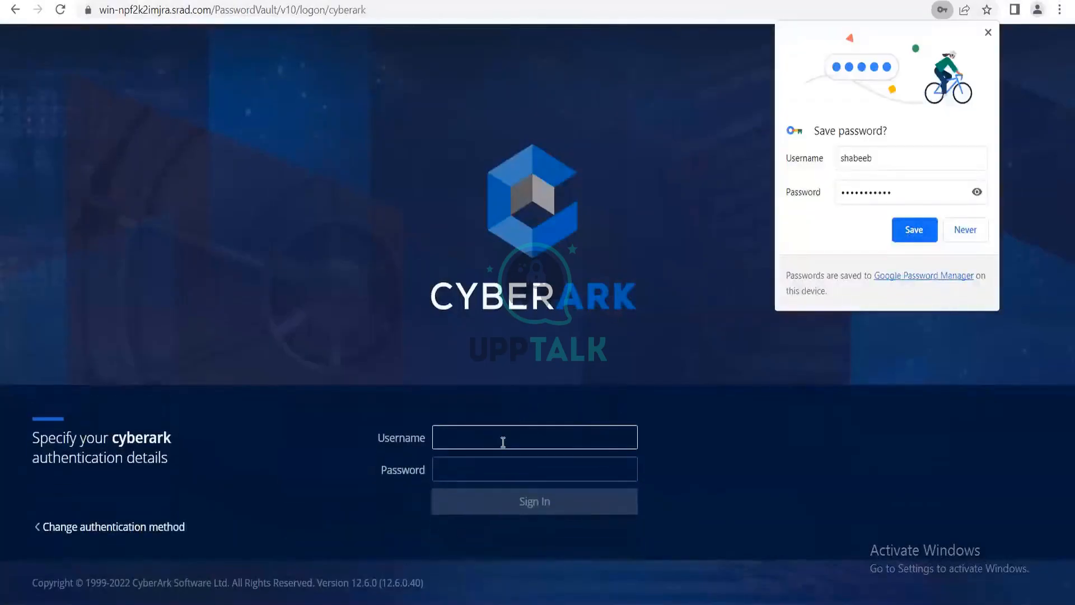
pyautogui.write('shabeeb')
pyautogui.press('Tab')
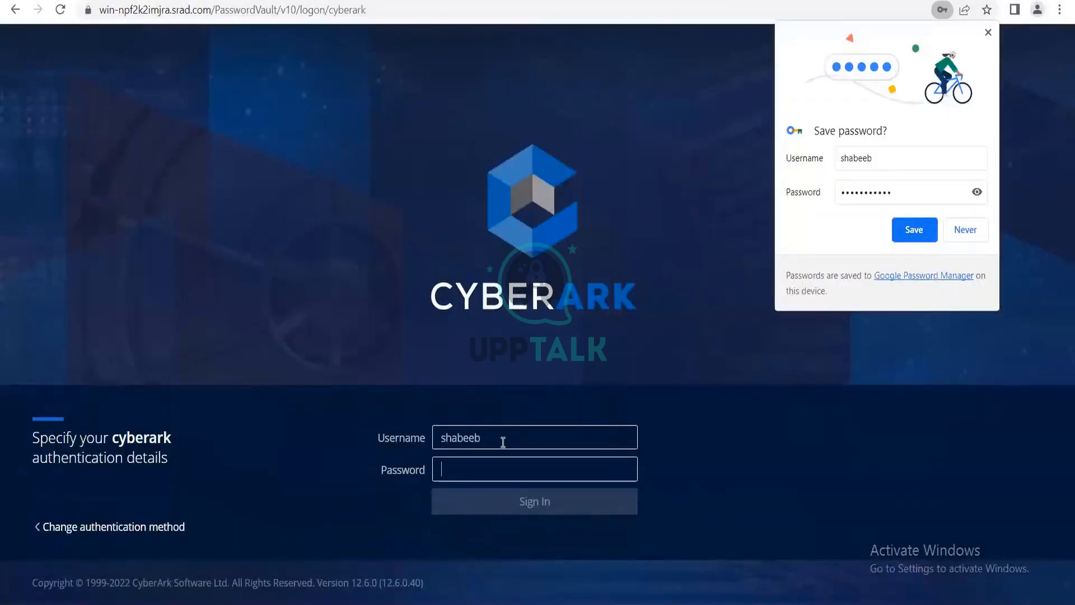
pyautogui.write('********')
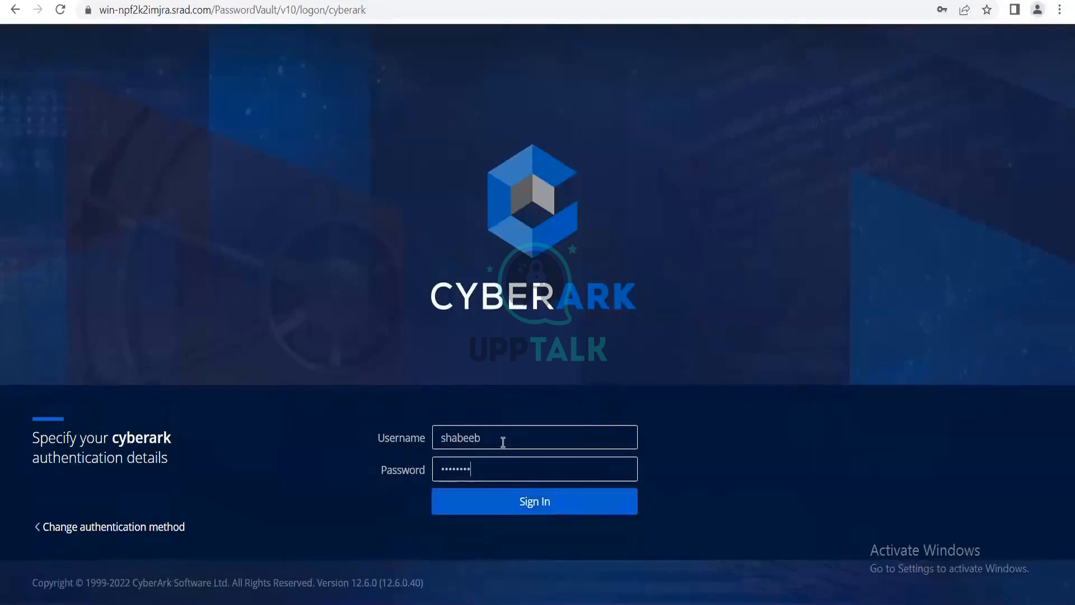
pyautogui.write('***')
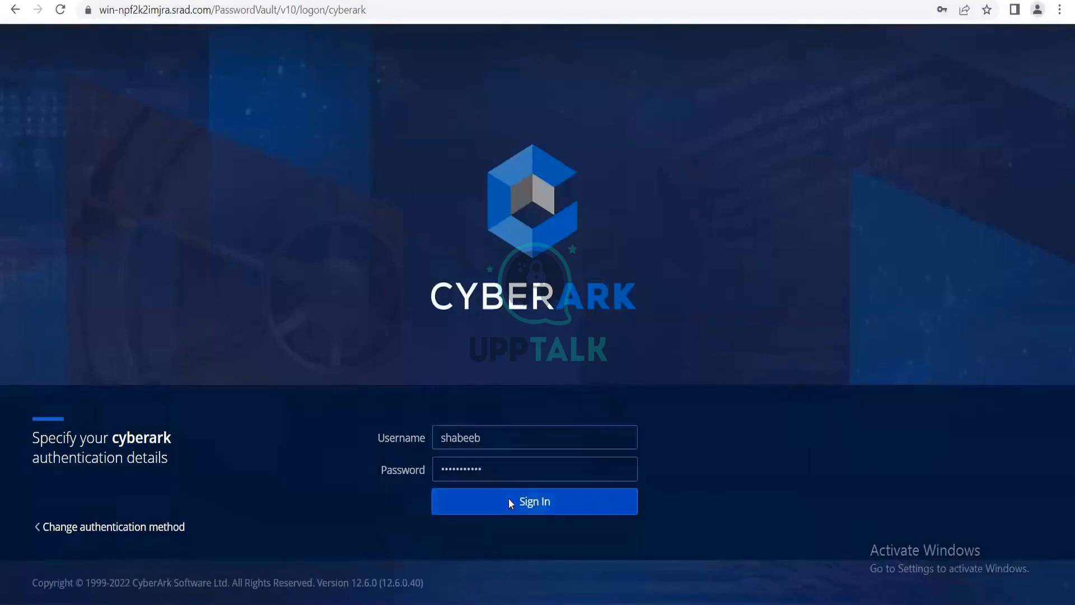
pyautogui.click(510, 500)
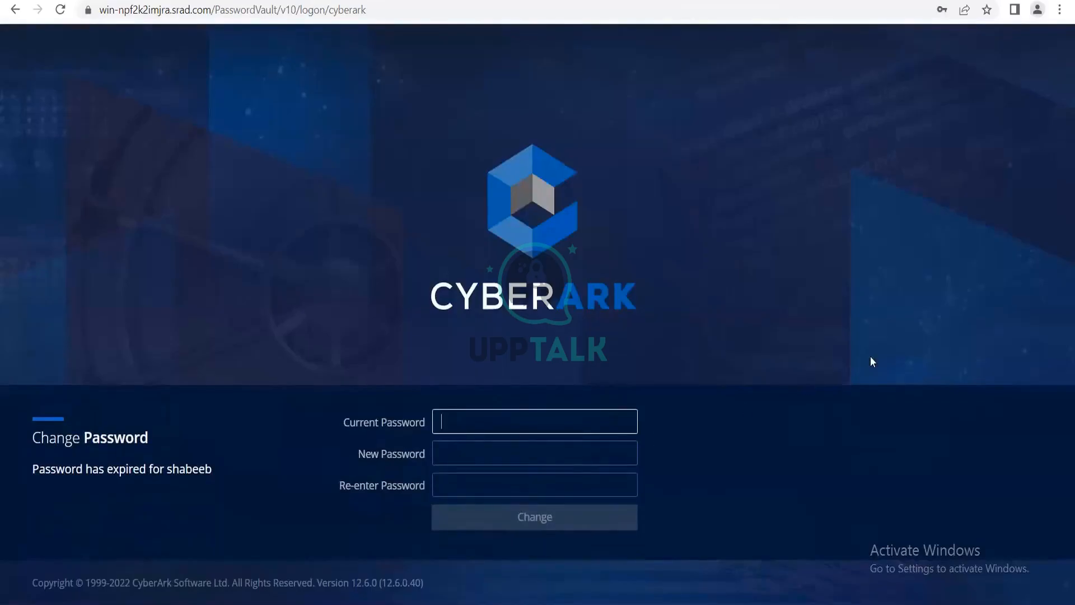
# Replace the new user's expired password by entering the current password and the new password twice, and submit the change.
pyautogui.write('***********')
pyautogui.press('Tab')
pyautogui.write('*****')
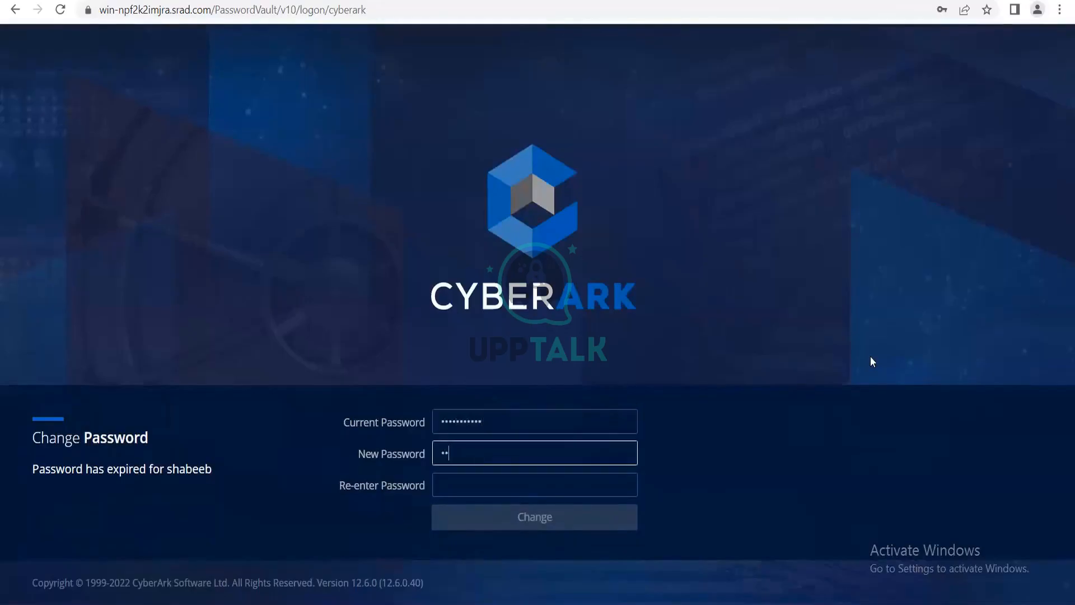
pyautogui.write('****')
pyautogui.press('Tab')
pyautogui.write('*******')
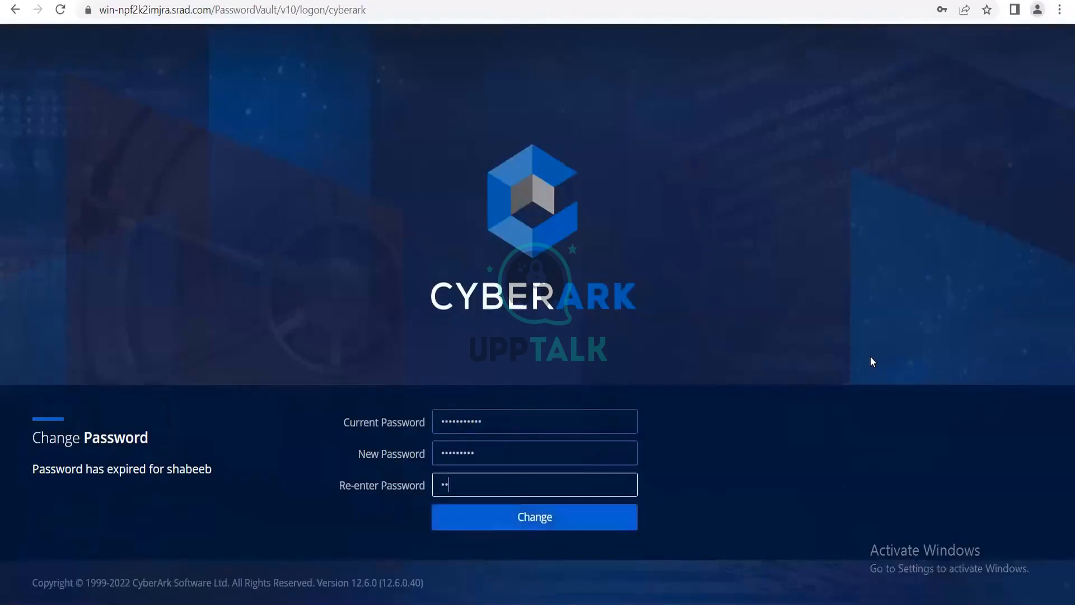
pyautogui.write('**')
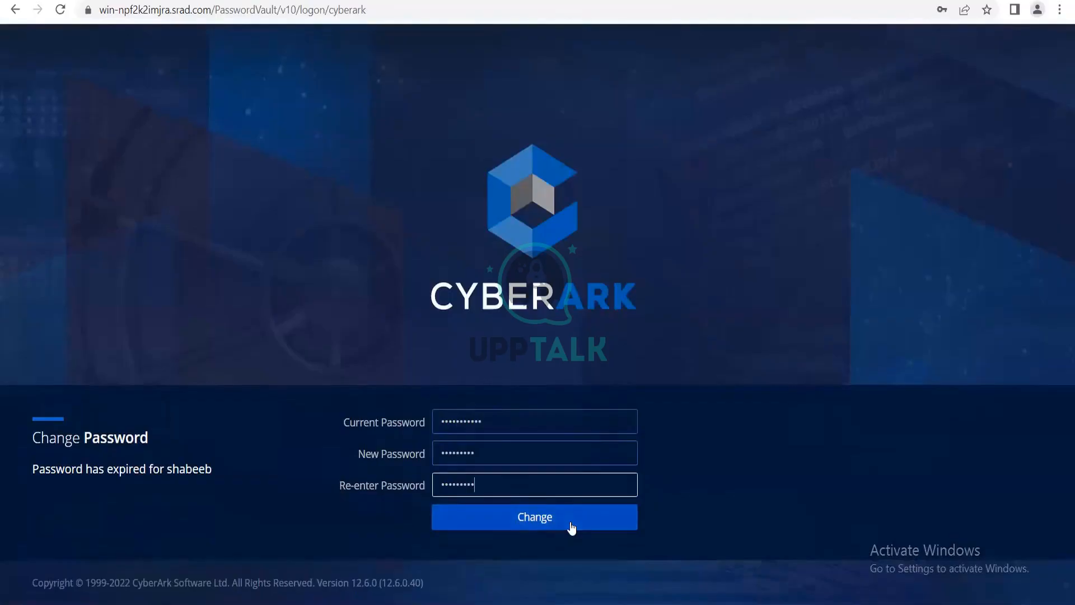
pyautogui.click(571, 527)
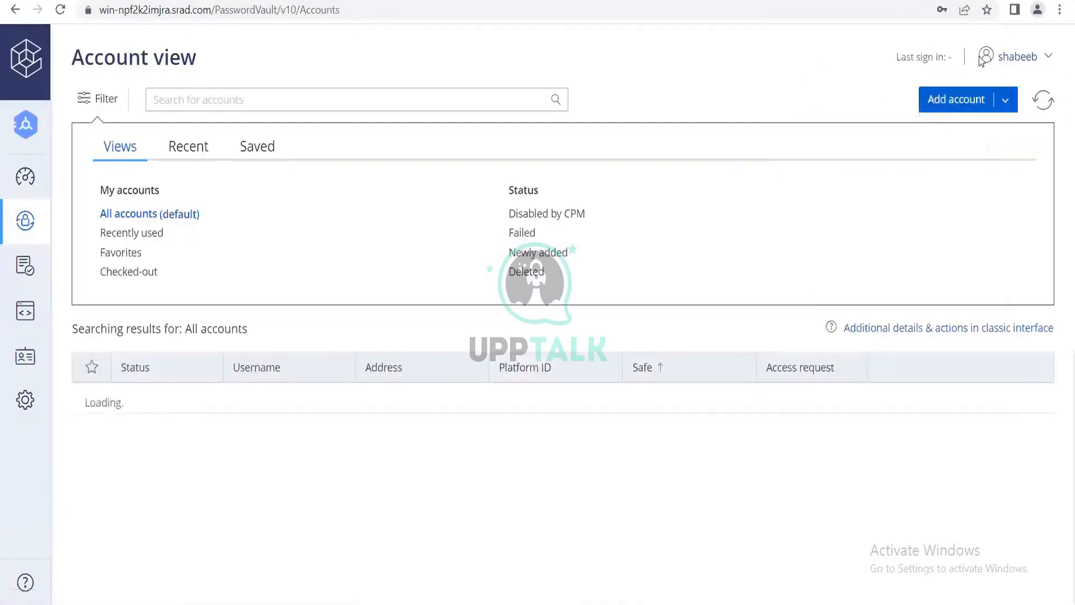
# Open the Platform Management page of the administration area.
pyautogui.click(834, 231)
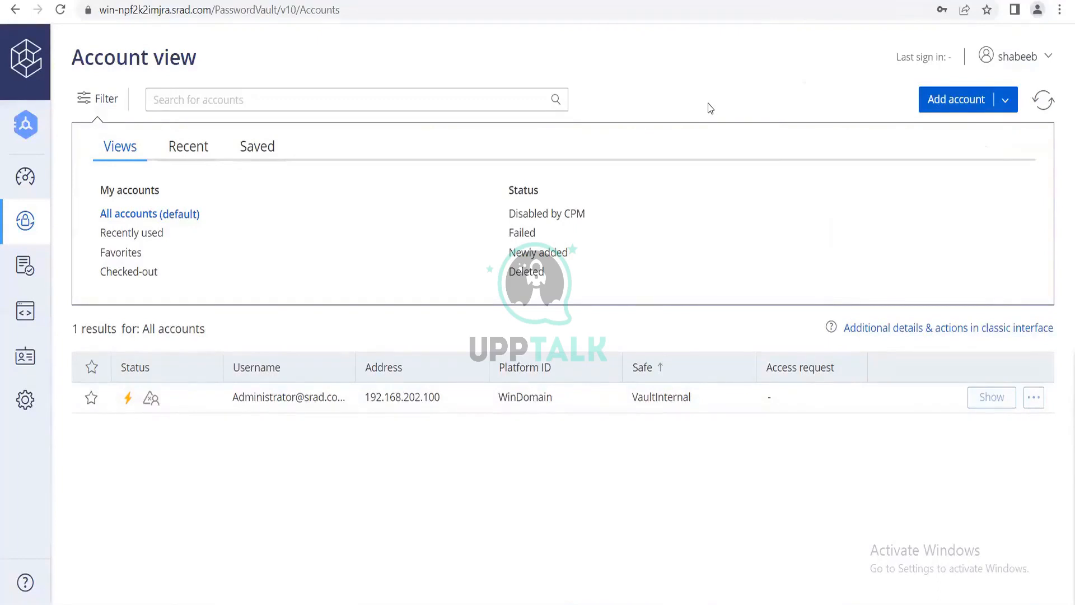
pyautogui.click(949, 101)
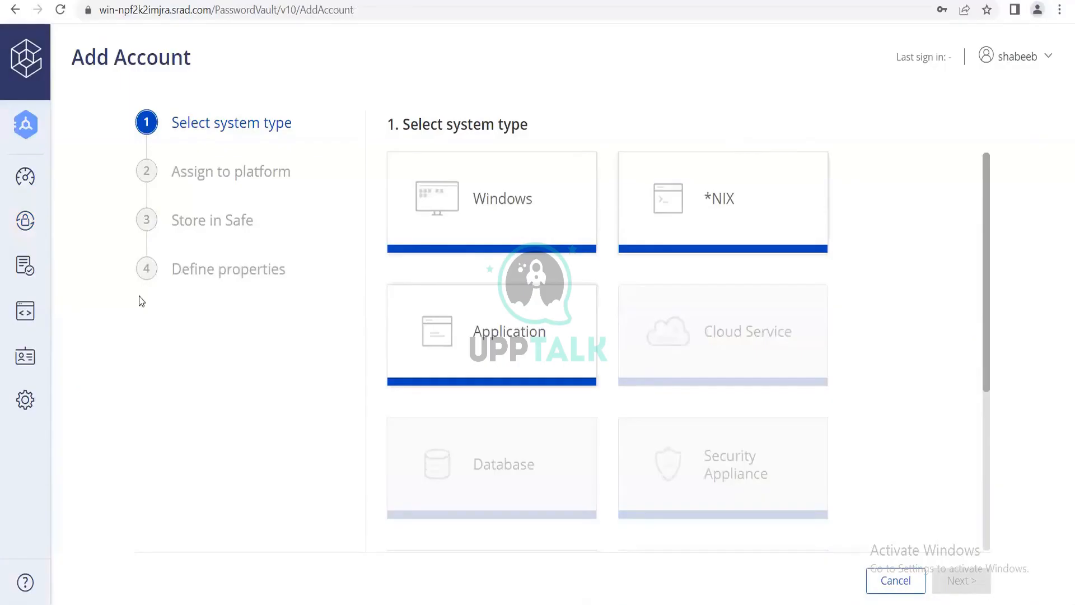
pyautogui.click(22, 179)
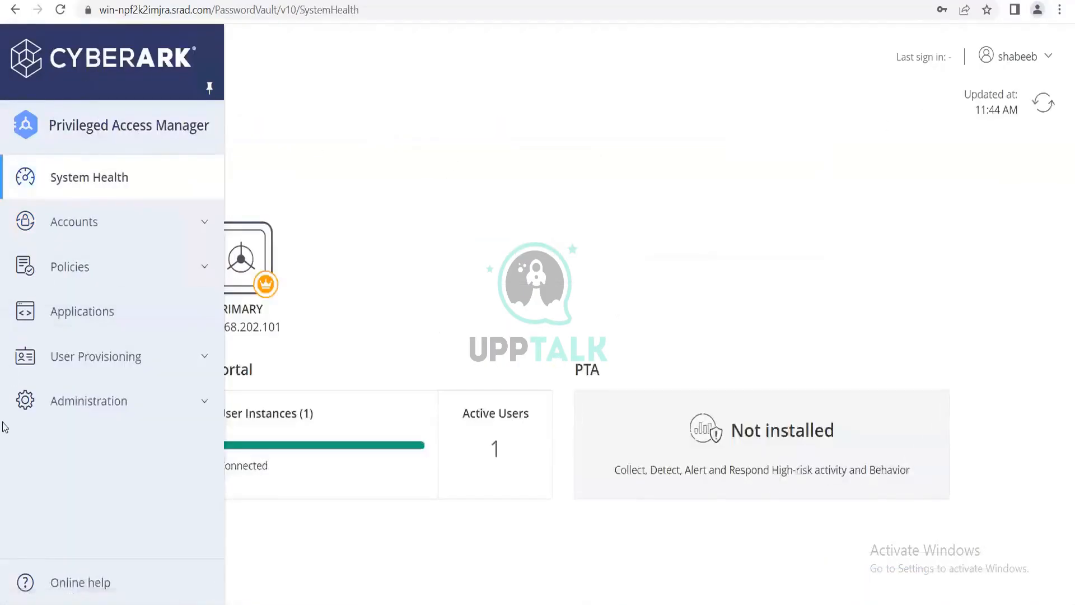
pyautogui.click(72, 368)
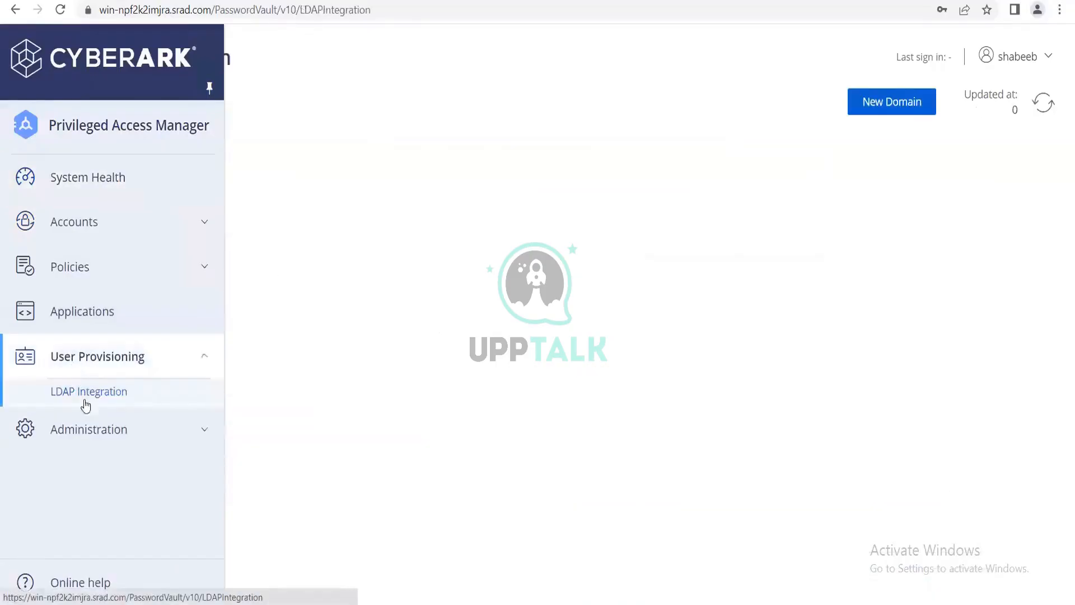
pyautogui.click(87, 445)
pyautogui.click(115, 490)
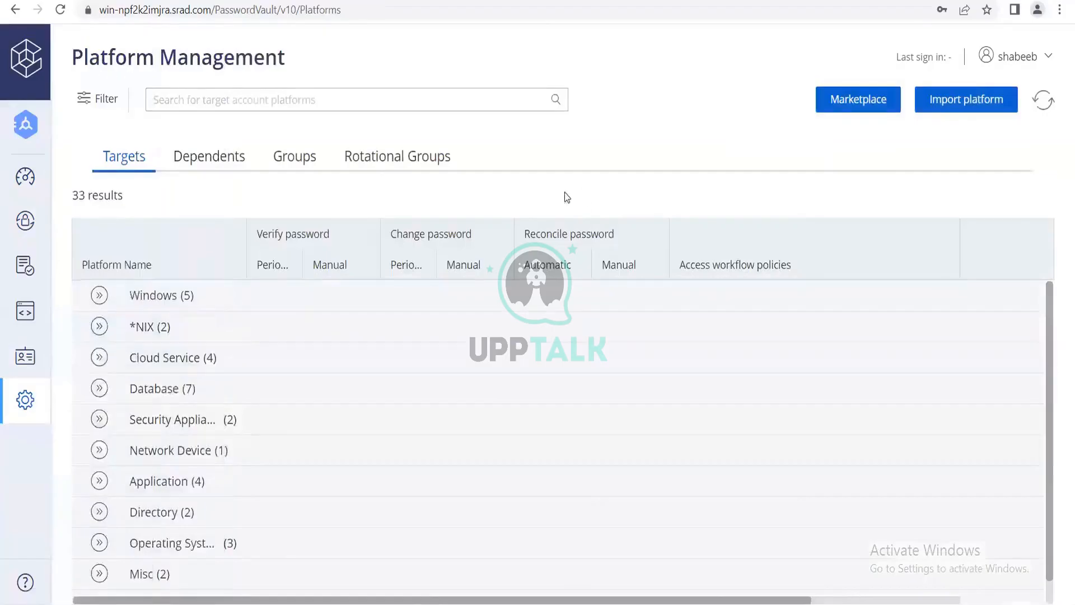
# Try to duplicate the Windows Desktop Local Accounts target platform under the name win_t_la_30.
pyautogui.click(168, 307)
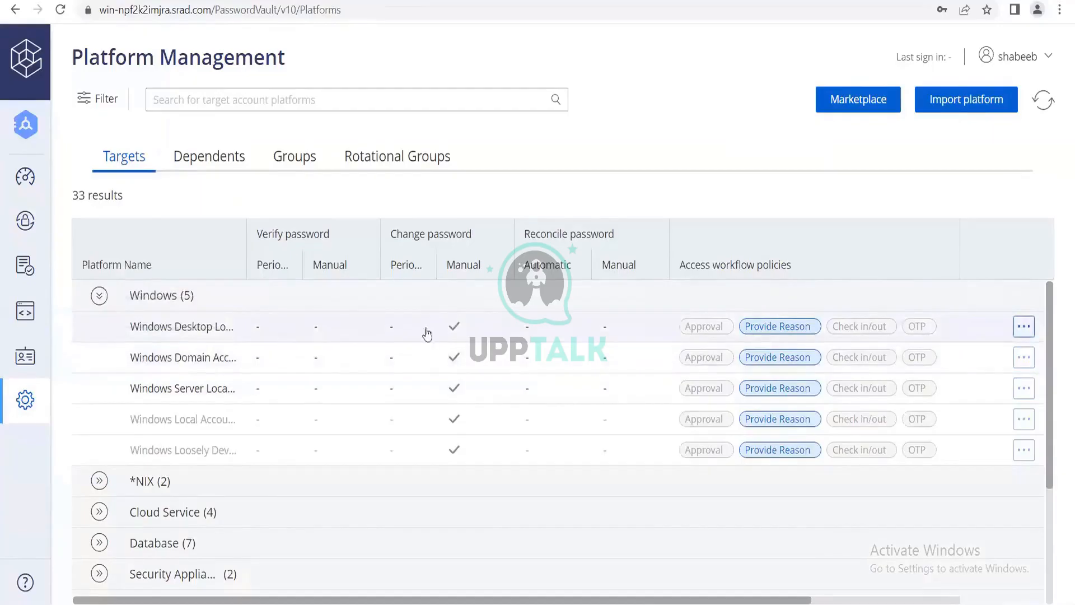
pyautogui.click(1017, 324)
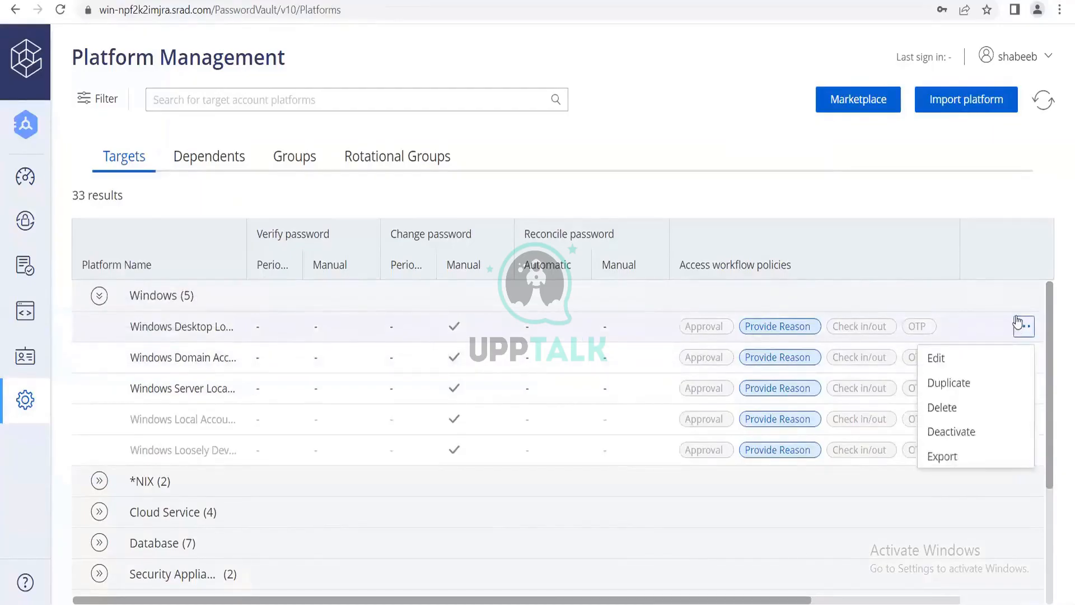
pyautogui.click(951, 383)
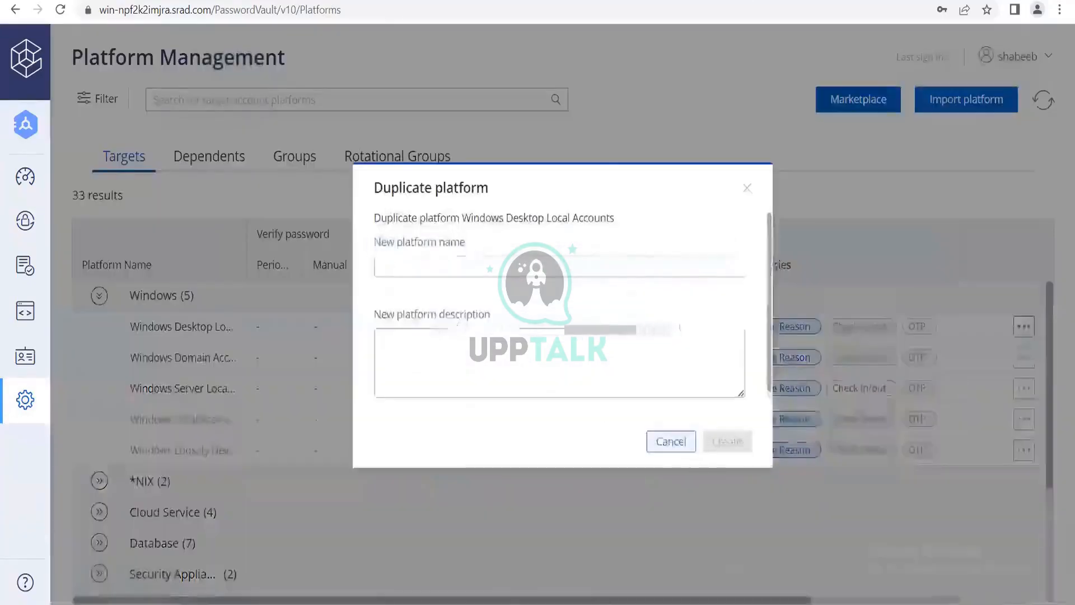
pyautogui.click(457, 267)
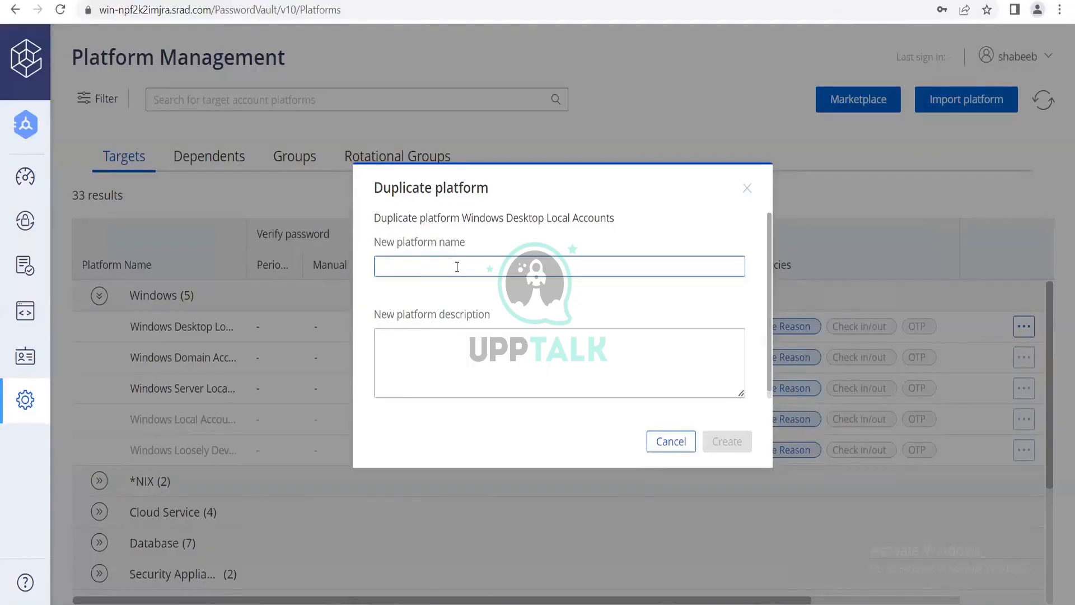
pyautogui.write('windows')
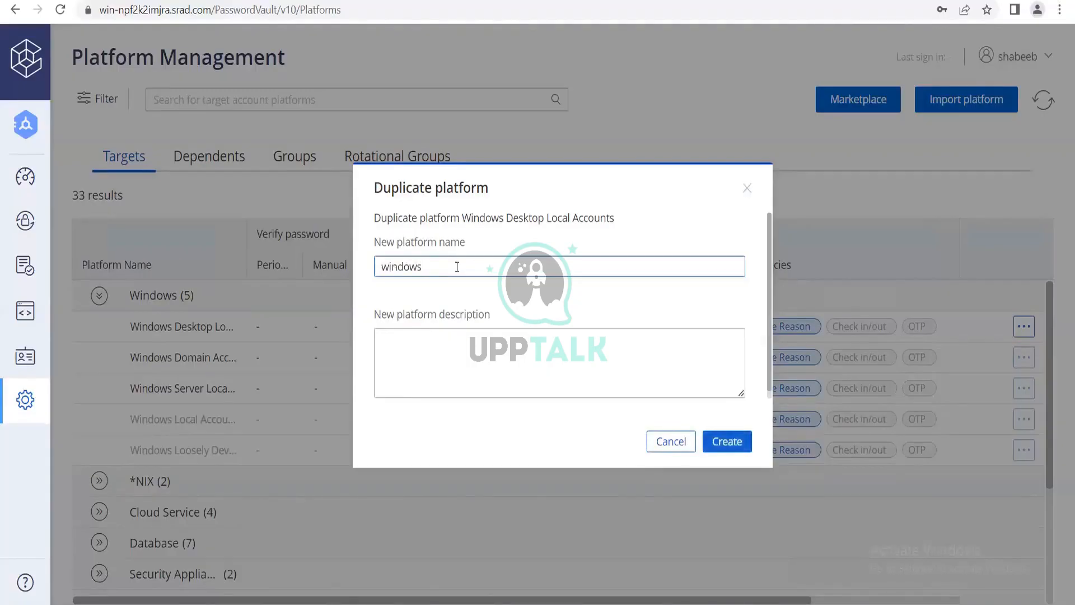
pyautogui.write('_test')
pyautogui.press('BackSpace')
pyautogui.press('BackSpace')
pyautogui.press('BackSpace')
pyautogui.press('BackSpace')
pyautogui.press('BackSpace')
pyautogui.press('BackSpace')
pyautogui.press('BackSpace')
pyautogui.write('_90')
pyautogui.press('BackSpace')
pyautogui.press('BackSpace')
pyautogui.write('30')
pyautogui.press('Left')
pyautogui.press('Left')
pyautogui.write('la_')
pyautogui.click(722, 445)
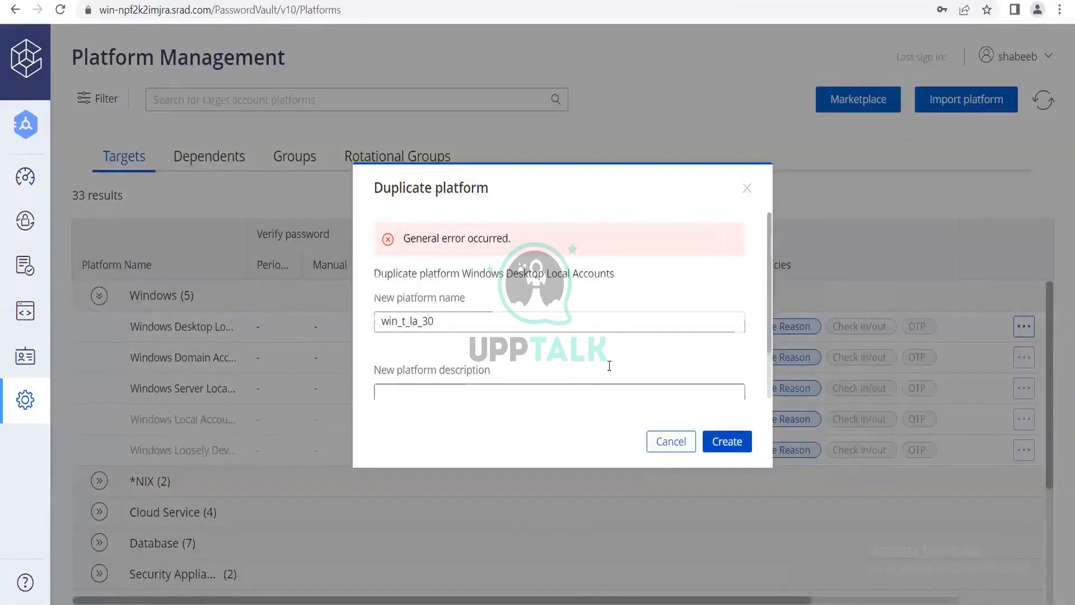
# Shorten the duplicate platform's name to win_30 and try to create it again.
pyautogui.scroll(-2, 609, 365)
pyautogui.scroll(2, 609, 366)
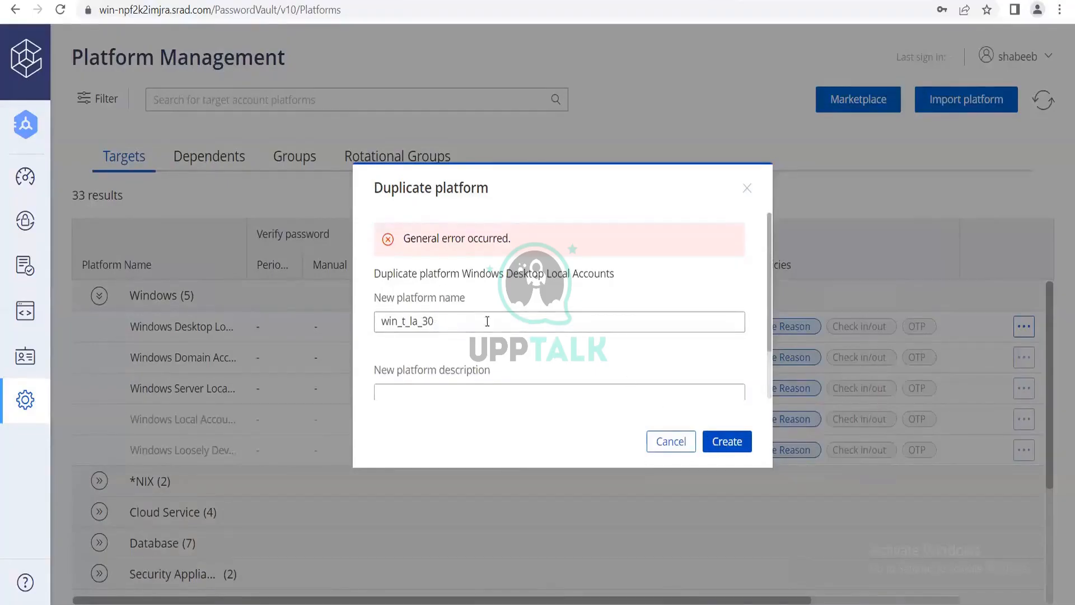
pyautogui.moveTo(379, 321); pyautogui.dragTo(472, 340)
pyautogui.click(471, 340)
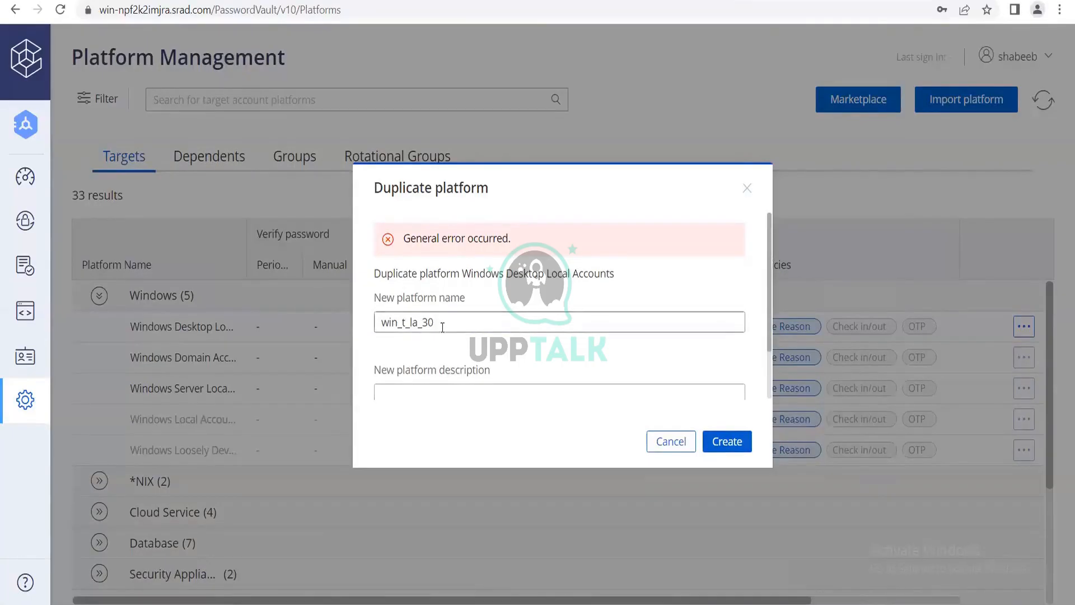
pyautogui.moveTo(421, 323); pyautogui.dragTo(403, 326)
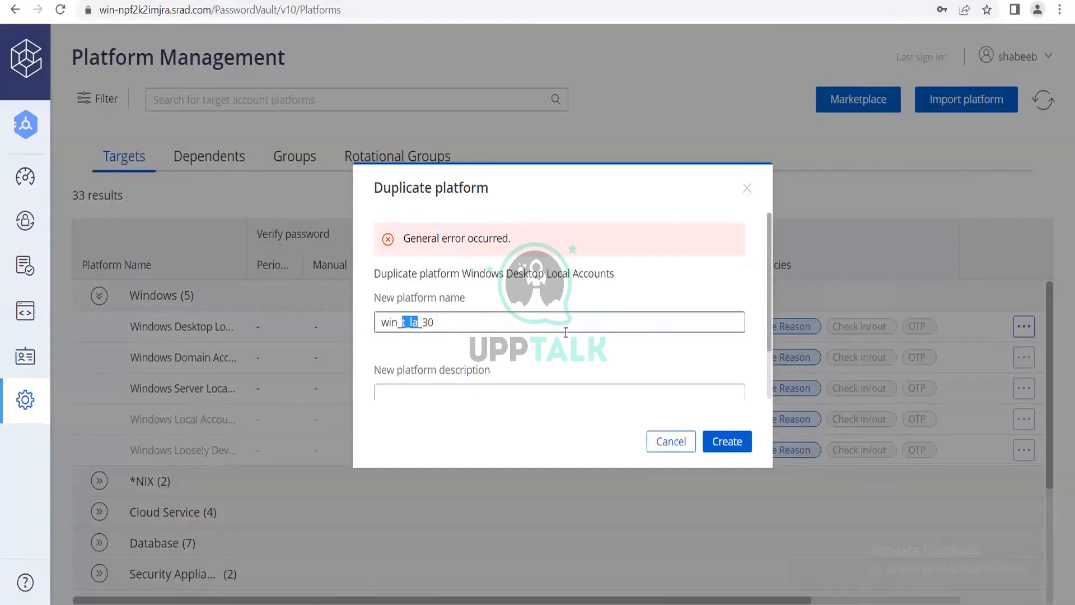
pyautogui.press('BackSpace')
pyautogui.press('BackSpace')
pyautogui.click(743, 442)
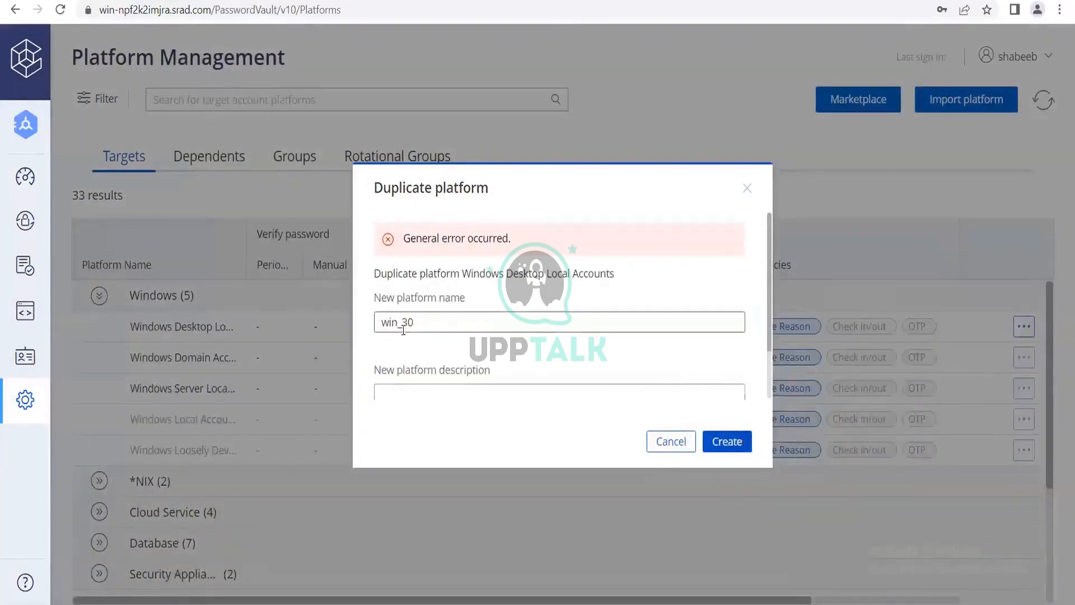
# Try to create the duplicate platform as "win 30" and as "win30", and close the duplication dialog.
pyautogui.click(403, 329)
pyautogui.press('BackSpace')
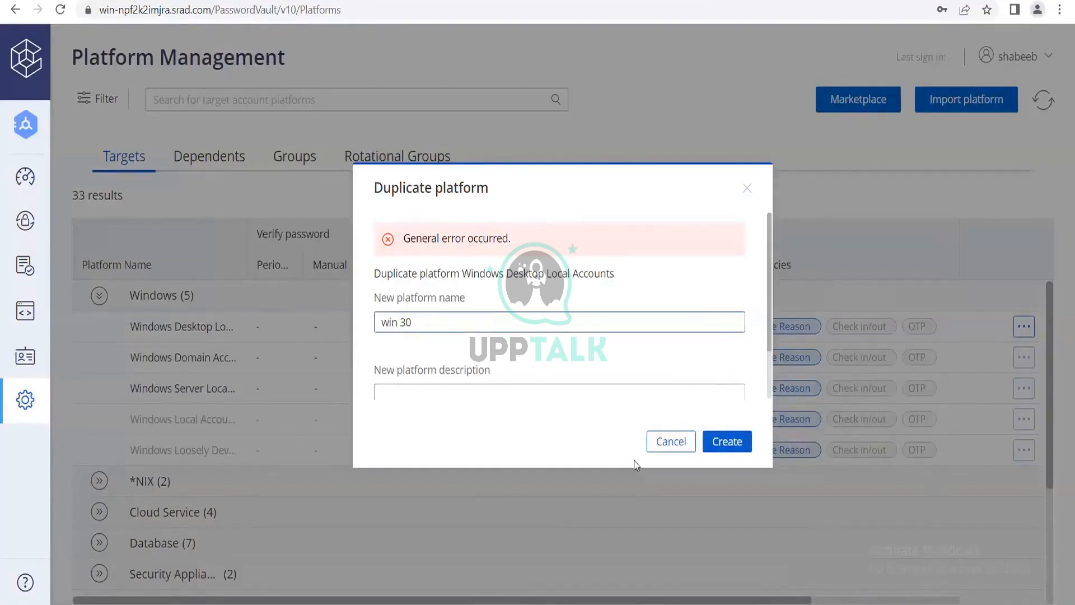
pyautogui.click(729, 438)
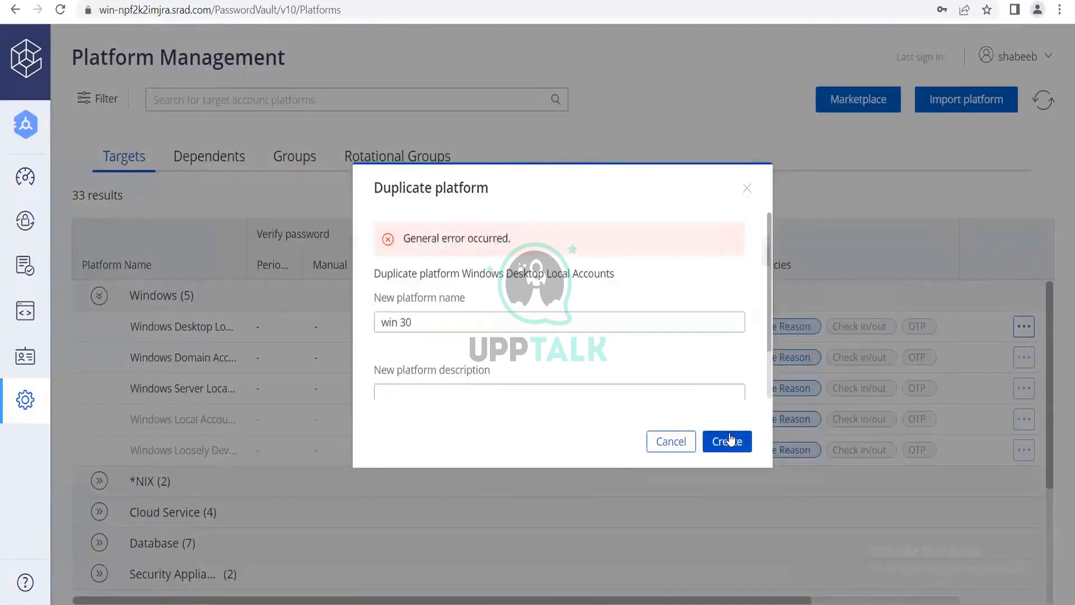
pyautogui.click(431, 316)
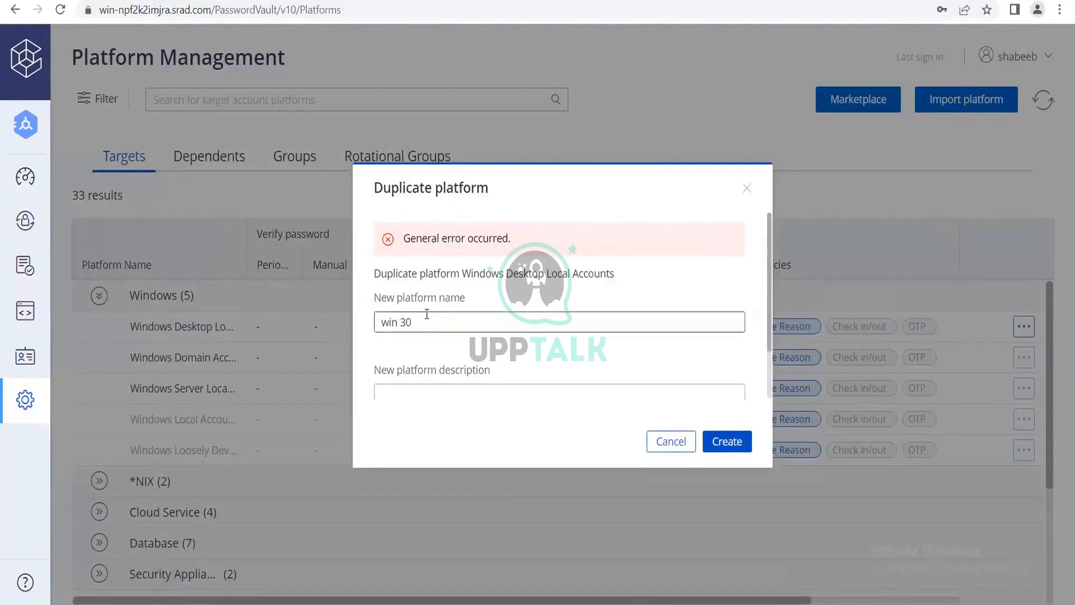
pyautogui.click(401, 324)
pyautogui.press('BackSpace')
pyautogui.click(727, 442)
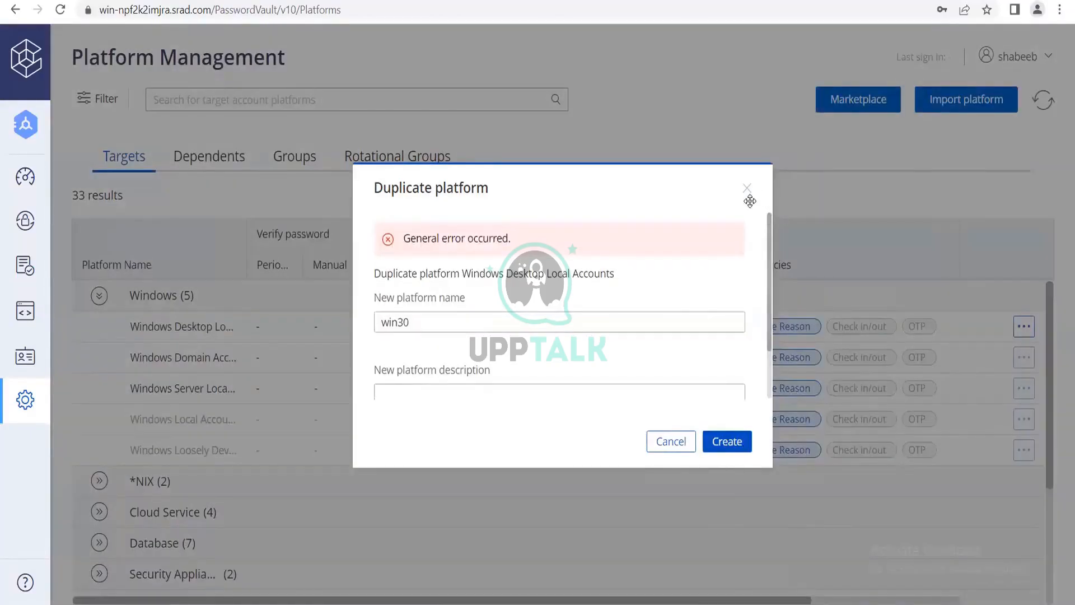
pyautogui.click(747, 189)
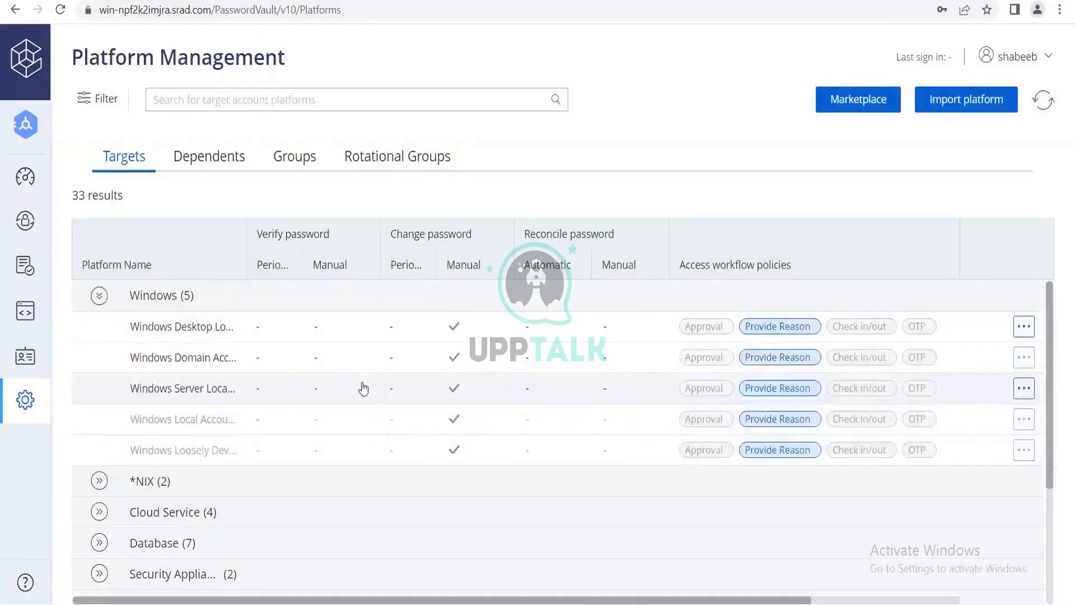
# Collapse and re-expand the Windows group of target platforms to check its entries.
pyautogui.click(185, 301)
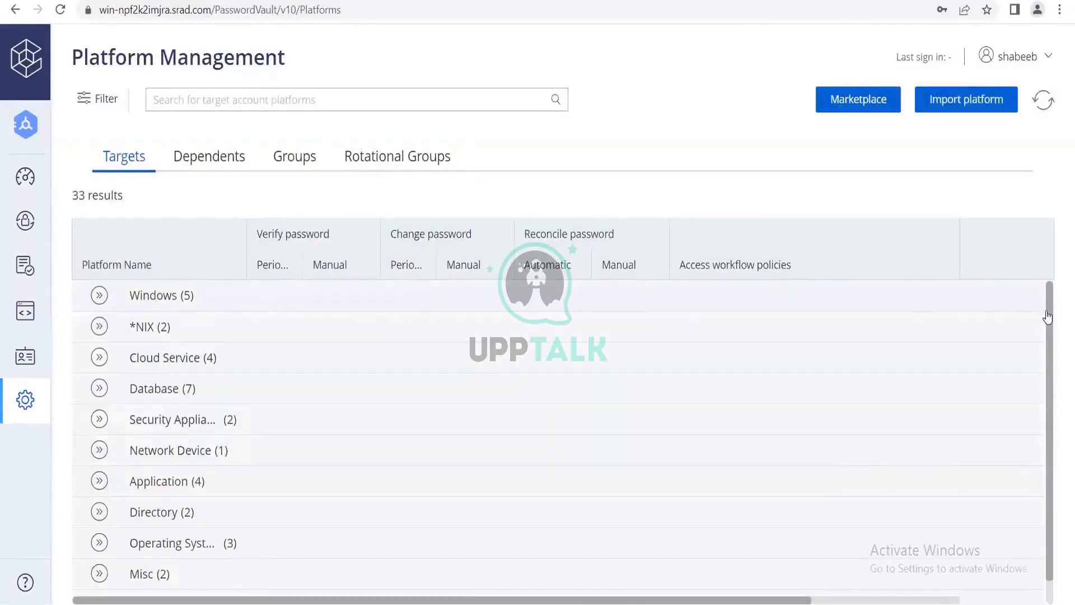
pyautogui.rightClick(163, 291)
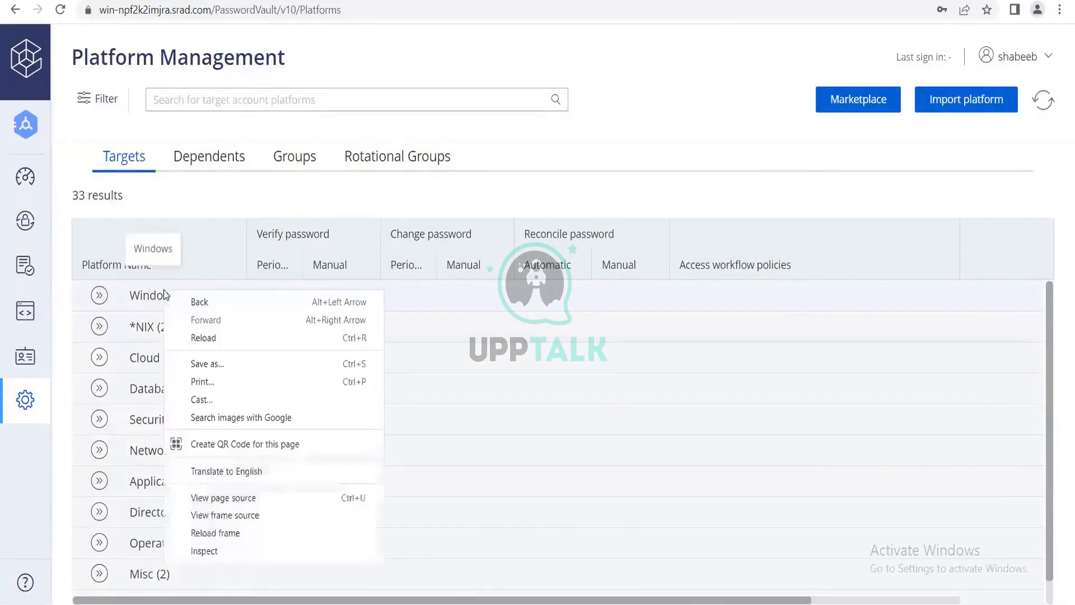
pyautogui.click(118, 297)
pyautogui.click(100, 295)
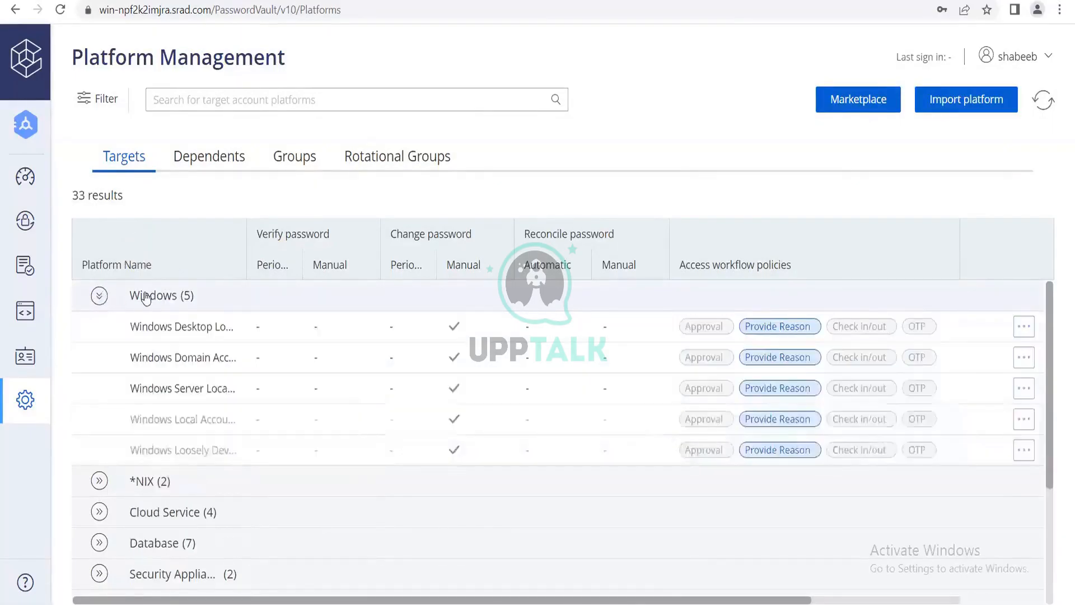
pyautogui.click(99, 295)
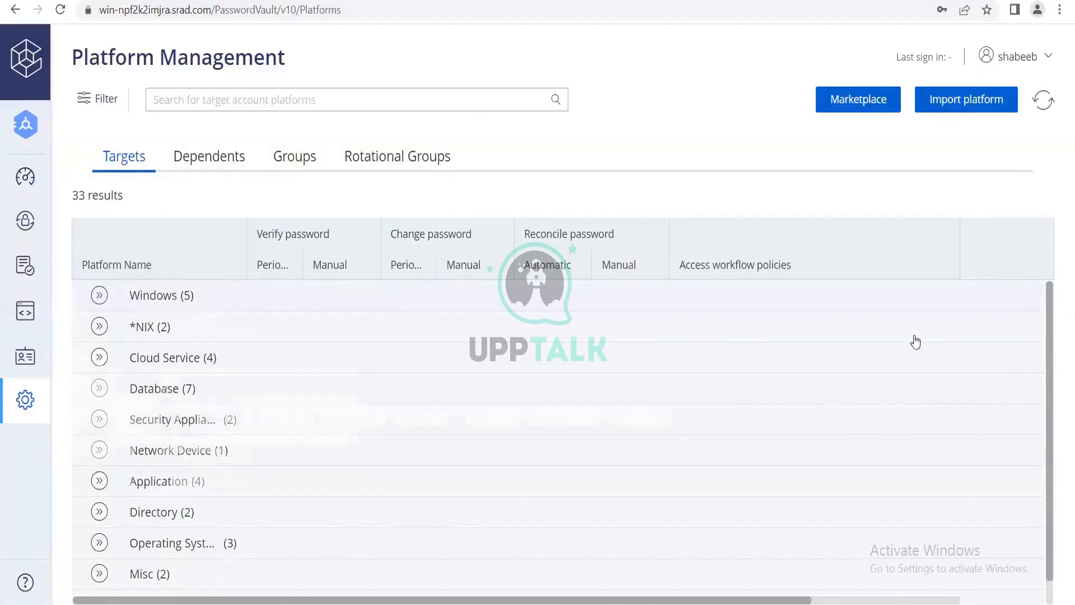
pyautogui.click(918, 302)
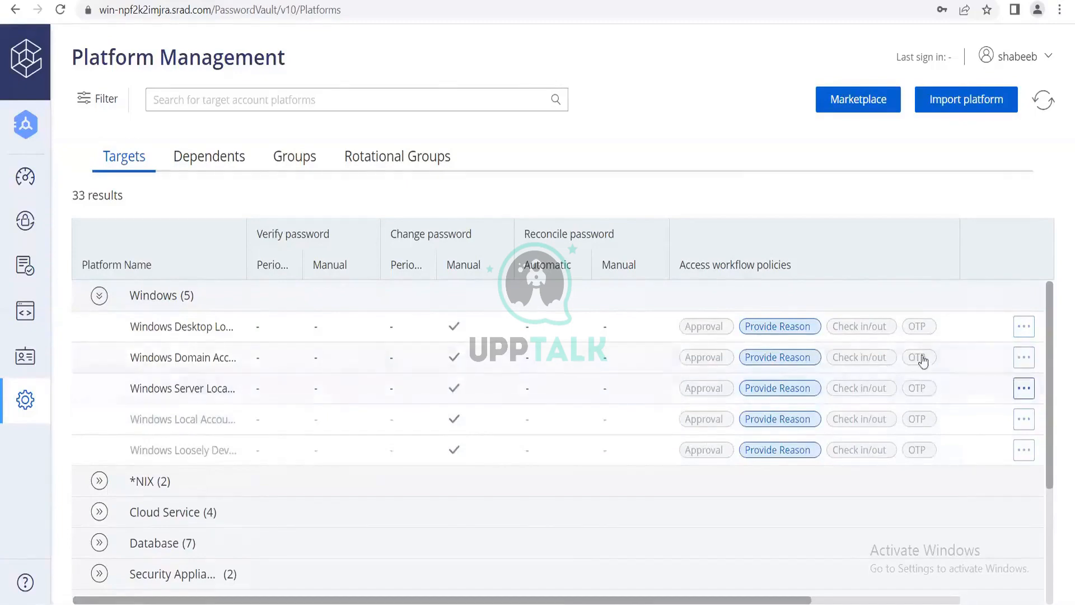
# Start duplicating the Windows Desktop Local Accounts platform with the copied text LIN SSH 30 as the new platform name.
pyautogui.click(1025, 332)
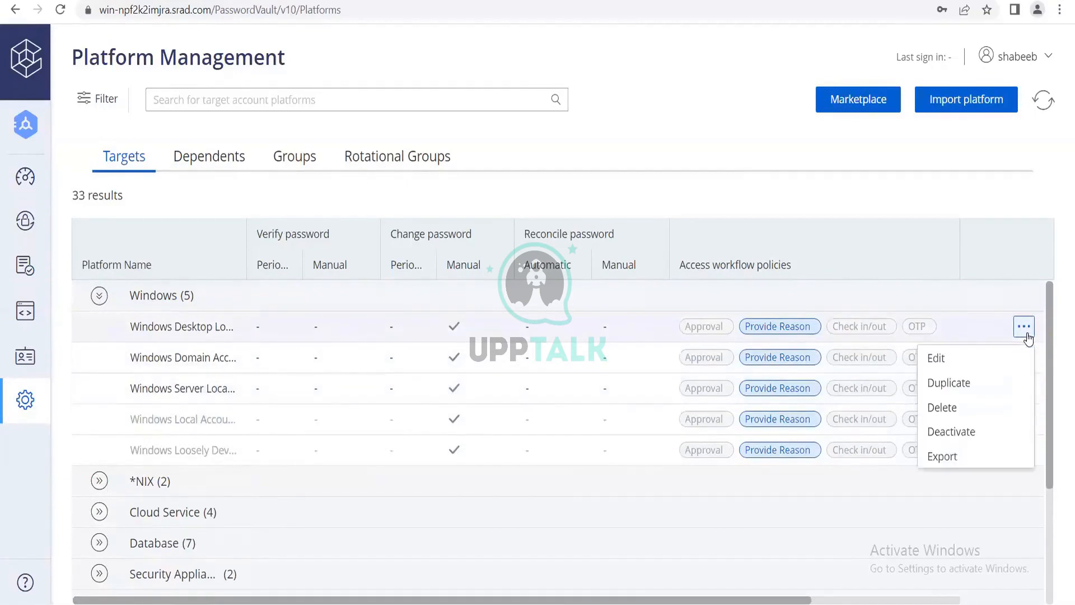
pyautogui.click(967, 382)
pyautogui.click(491, 273)
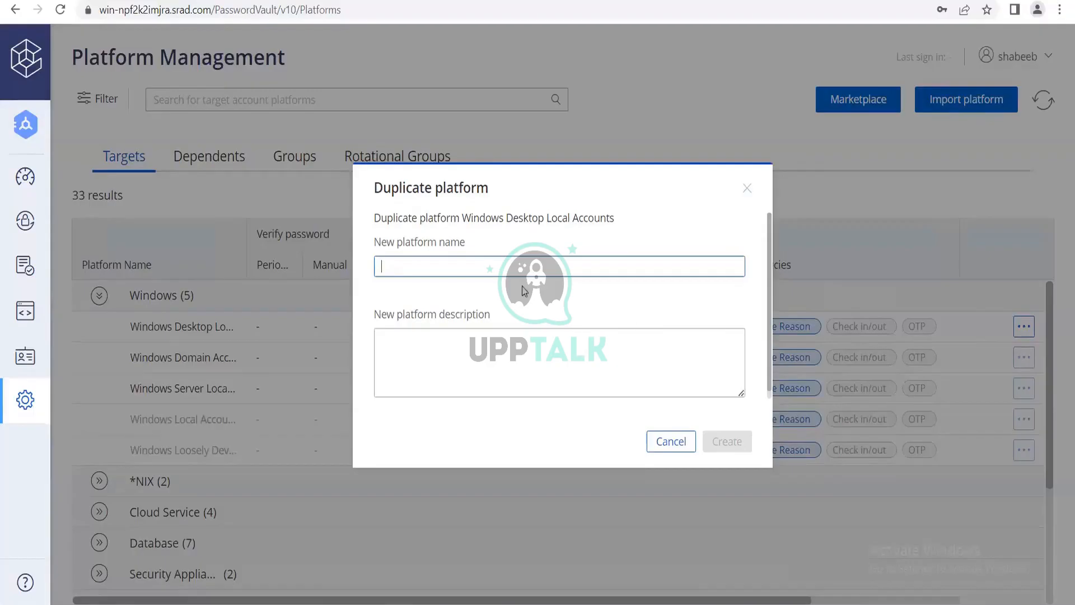
pyautogui.write('LIN SSH 30')
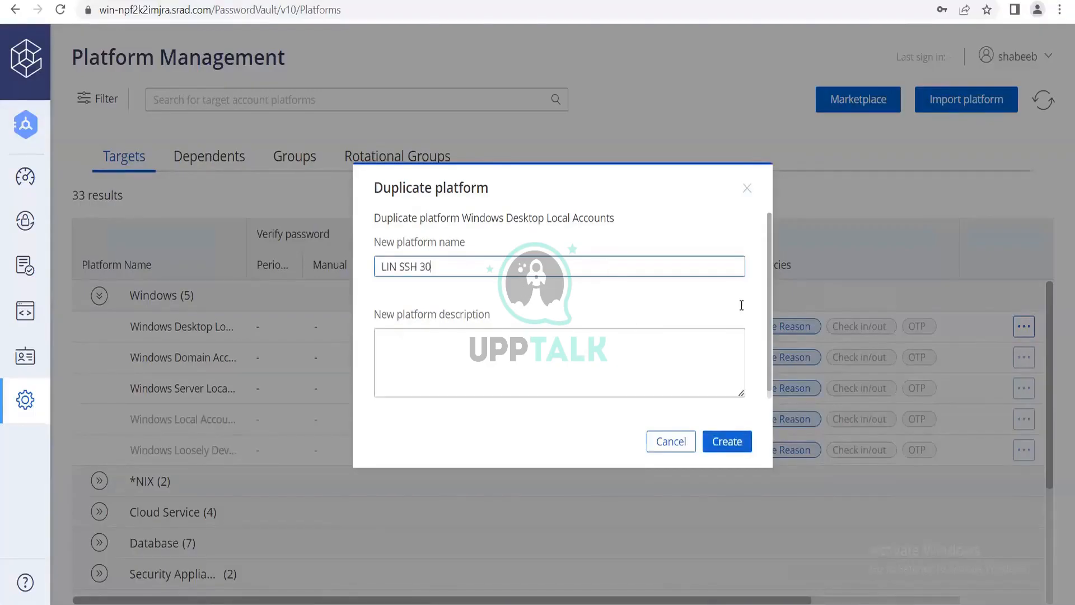
# Change the new platform name to WIN RDP 30, try to create the duplicate, and close the duplication dialog.
pyautogui.click(400, 267)
pyautogui.press('BackSpace')
pyautogui.press('BackSpace')
pyautogui.press('BackSpace')
pyautogui.write('w')
pyautogui.press('BackSpace')
pyautogui.write('WIN')
pyautogui.click(421, 267)
pyautogui.press('BackSpace')
pyautogui.press('BackSpace')
pyautogui.press('BackSpace')
pyautogui.write('RDP')
pyautogui.click(731, 442)
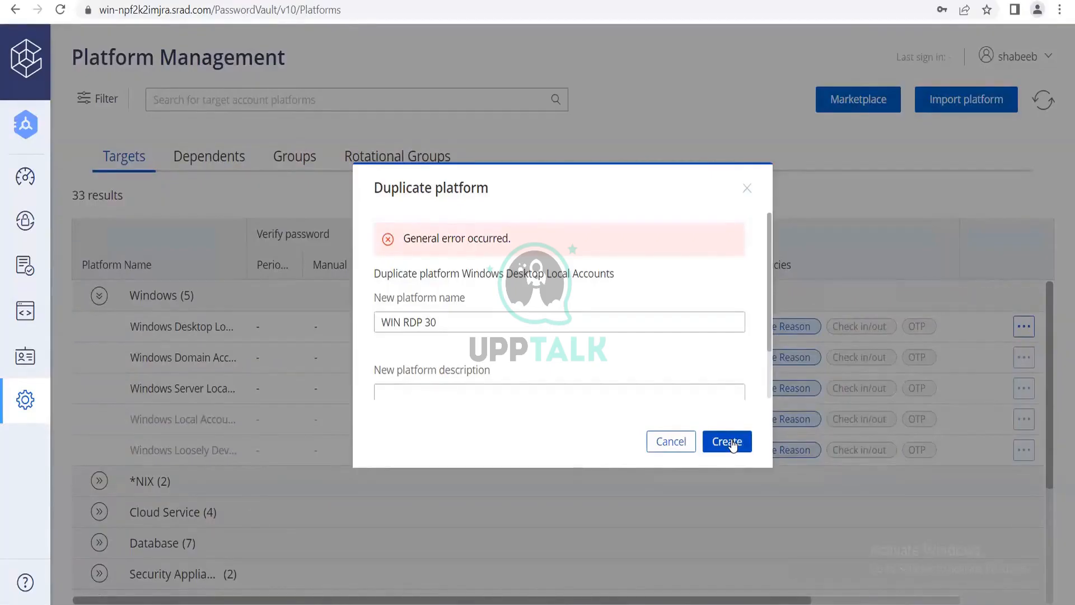
pyautogui.click(748, 189)
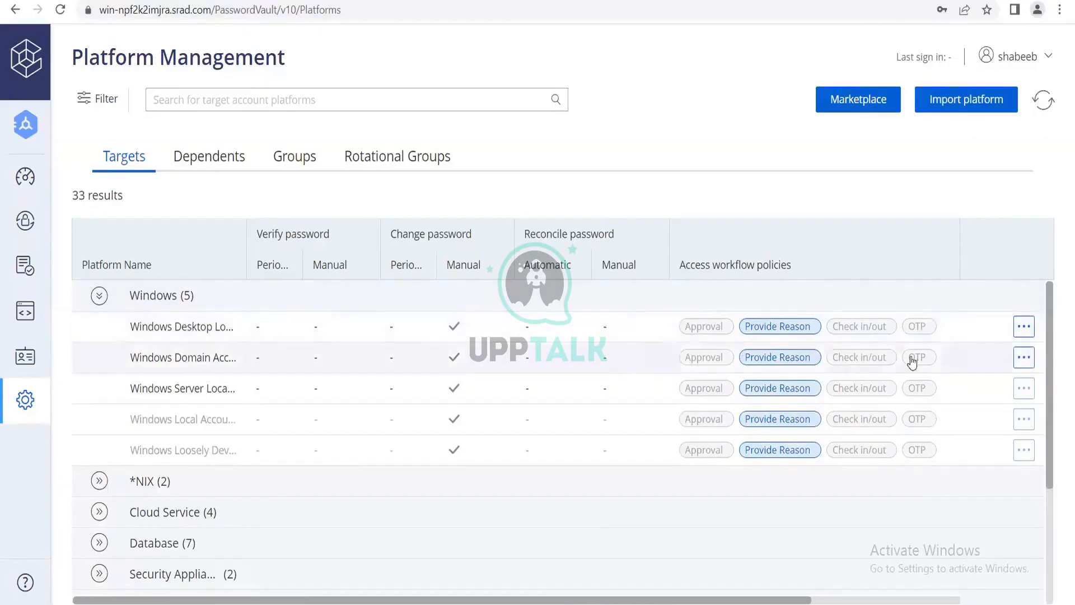
# Try to duplicate the Windows Domain Account platform under the name WIN RDP 30, and cancel the duplication dialog.
pyautogui.click(1022, 360)
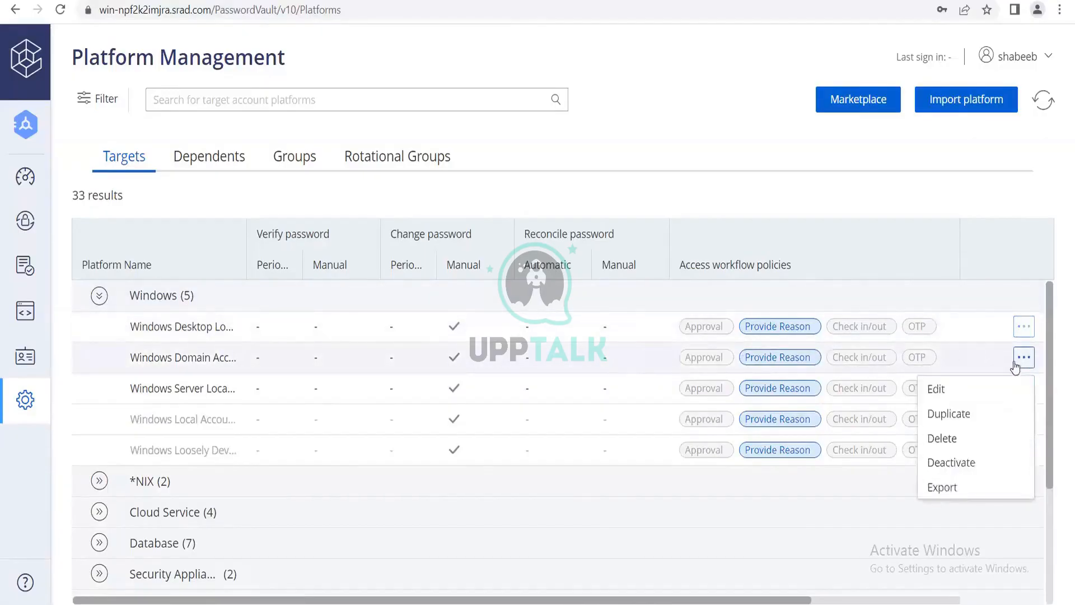
pyautogui.click(953, 416)
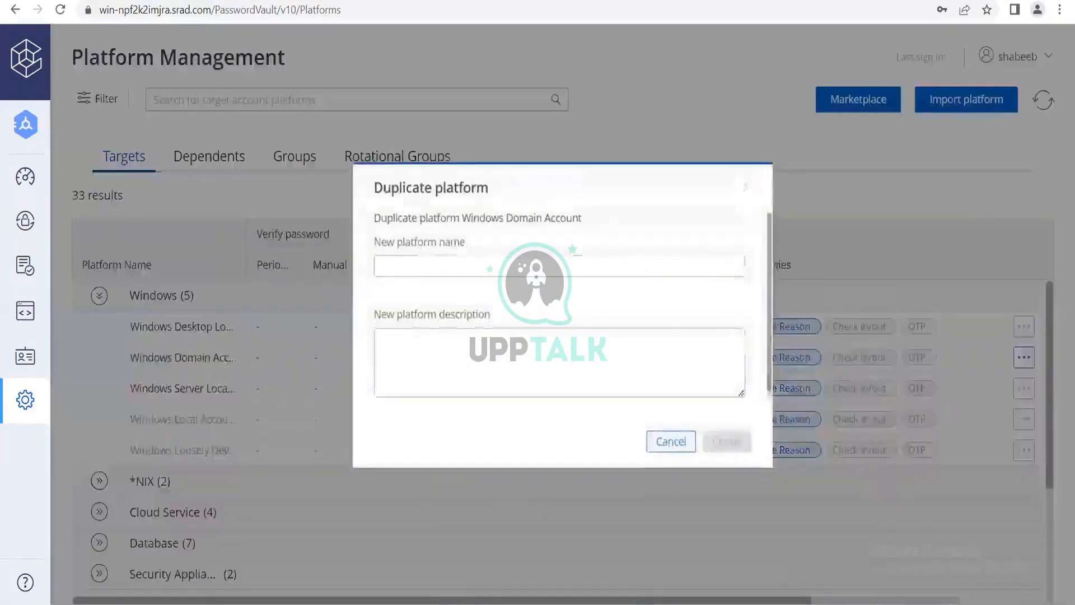
pyautogui.click(537, 270)
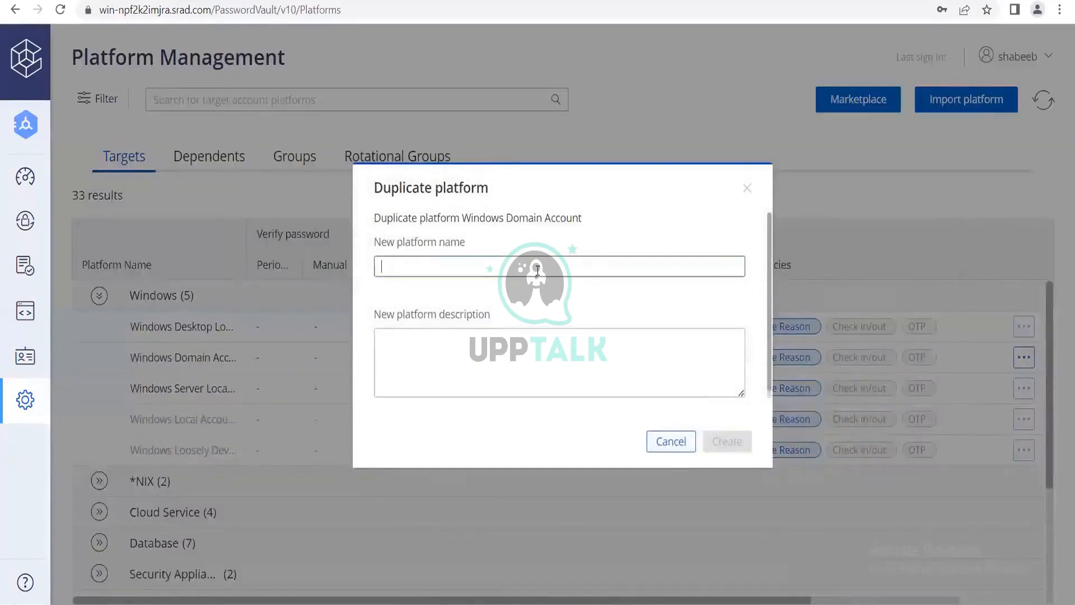
pyautogui.write('WIN RD')
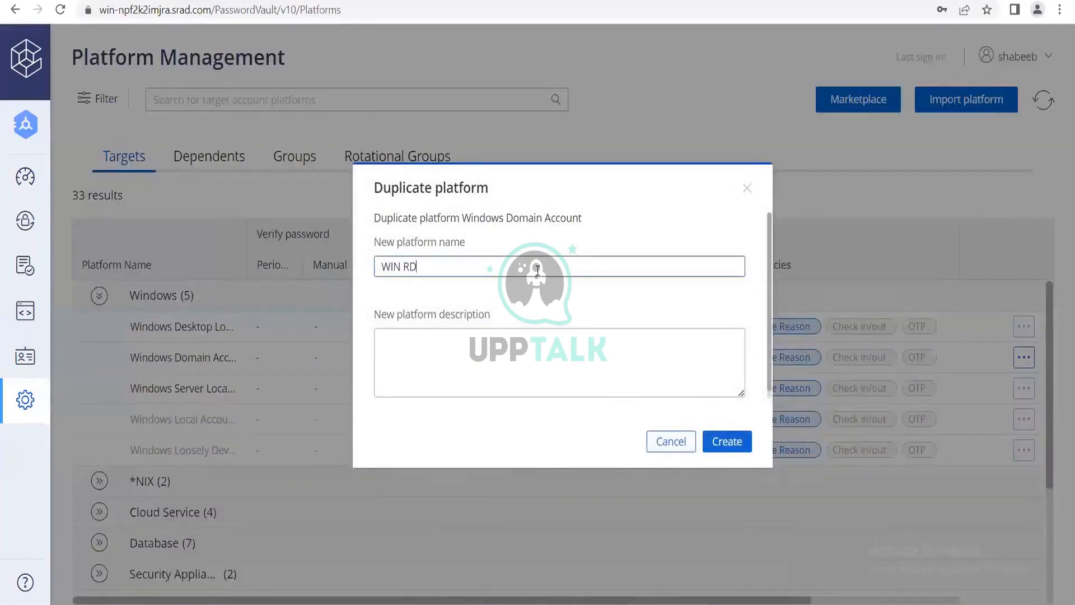
pyautogui.write('P 30')
pyautogui.click(735, 447)
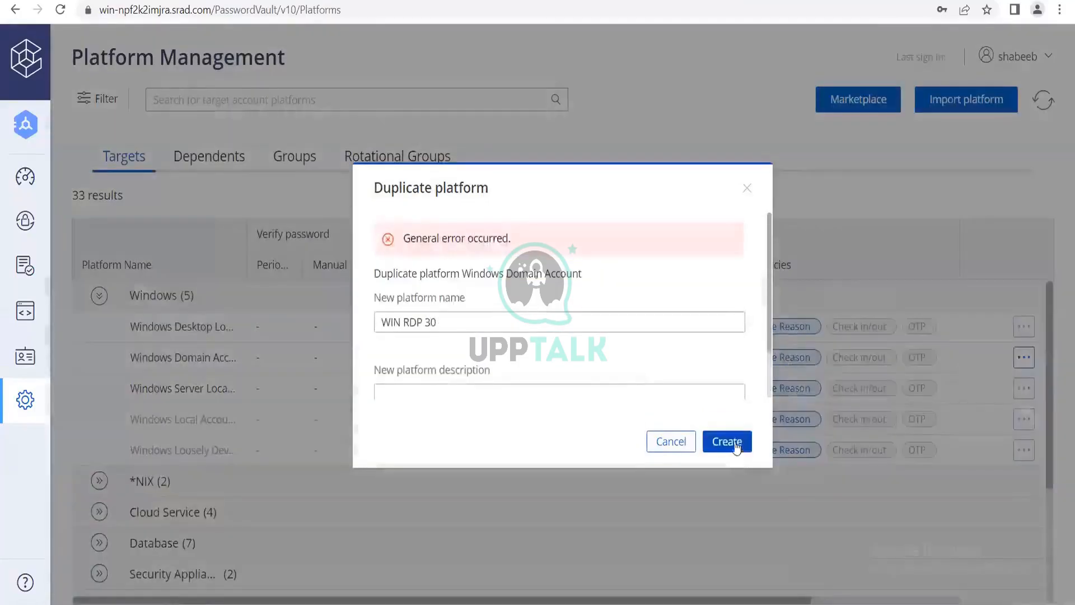
pyautogui.click(683, 449)
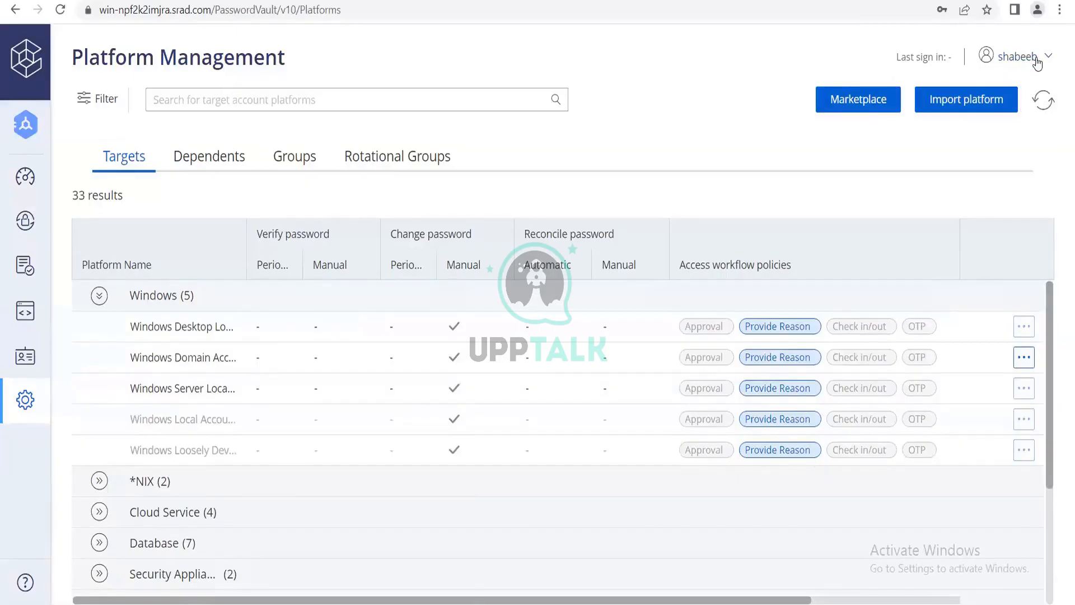
# Try to duplicate the Windows Server Local Accounts platform under the name WIN RDP 30, and close the duplication dialog.
pyautogui.click(1024, 388)
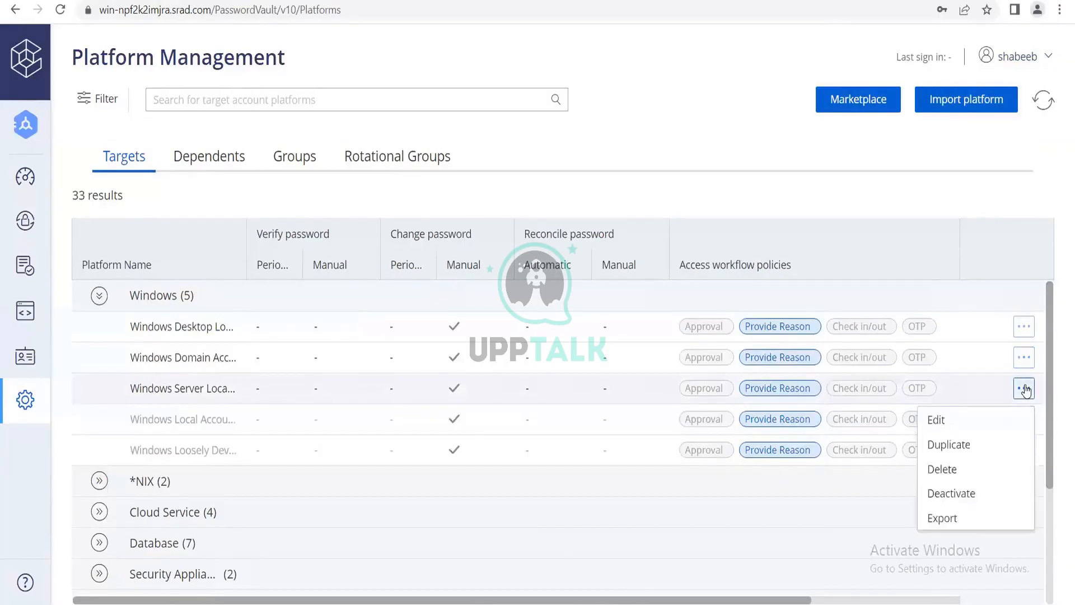
pyautogui.click(948, 446)
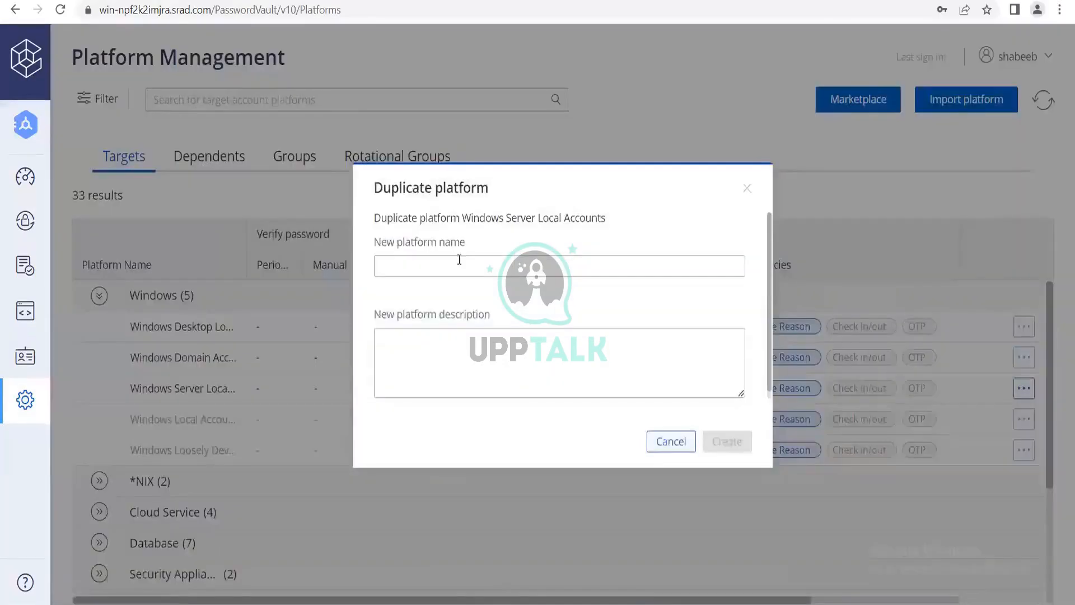
pyautogui.click(459, 260)
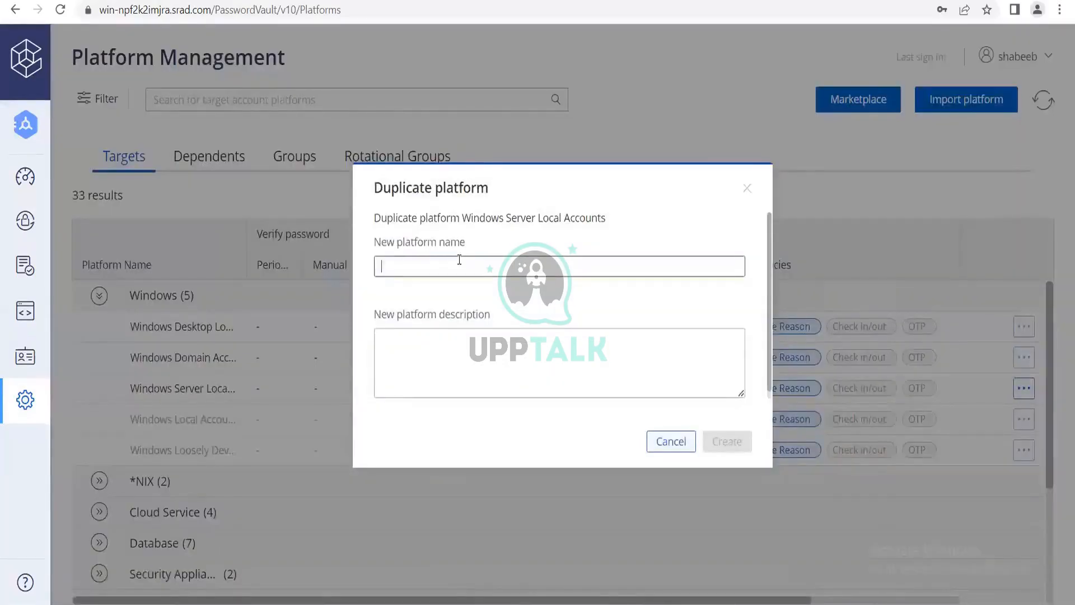
pyautogui.write('WIN RDP 30')
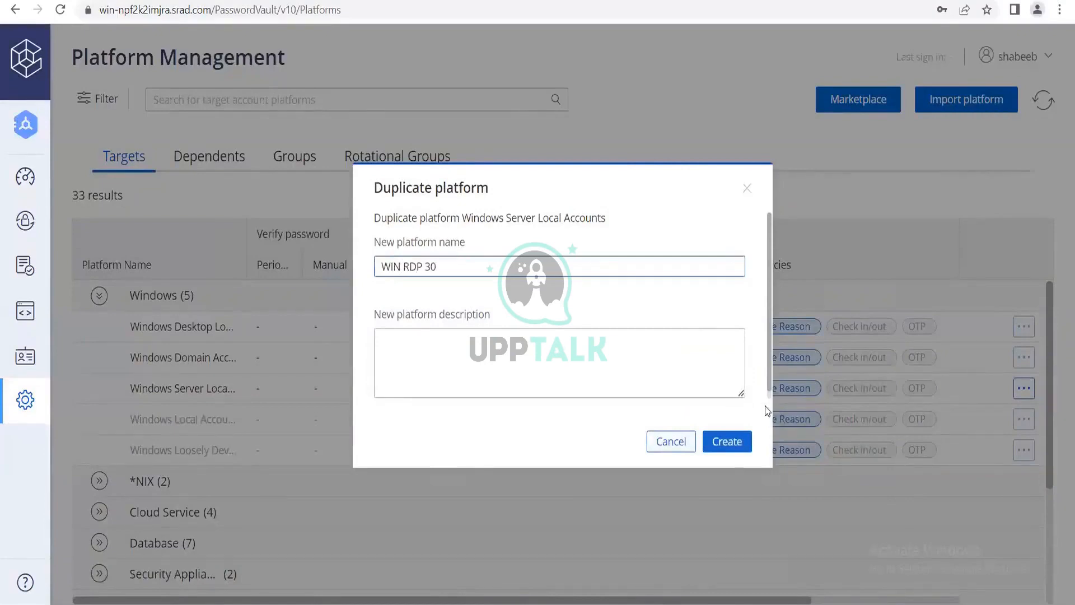
pyautogui.click(711, 445)
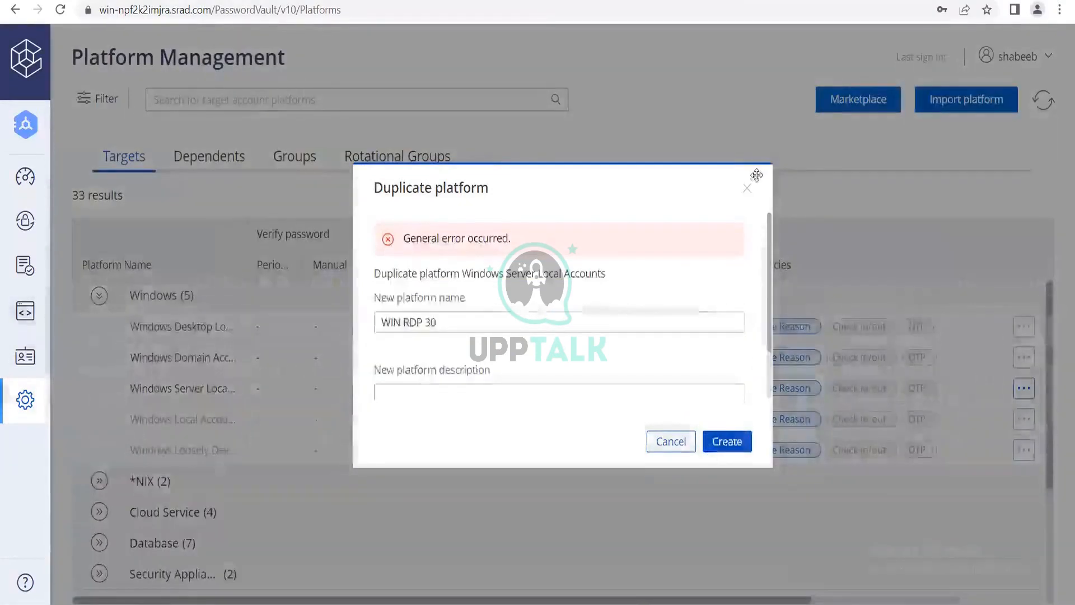
pyautogui.click(748, 190)
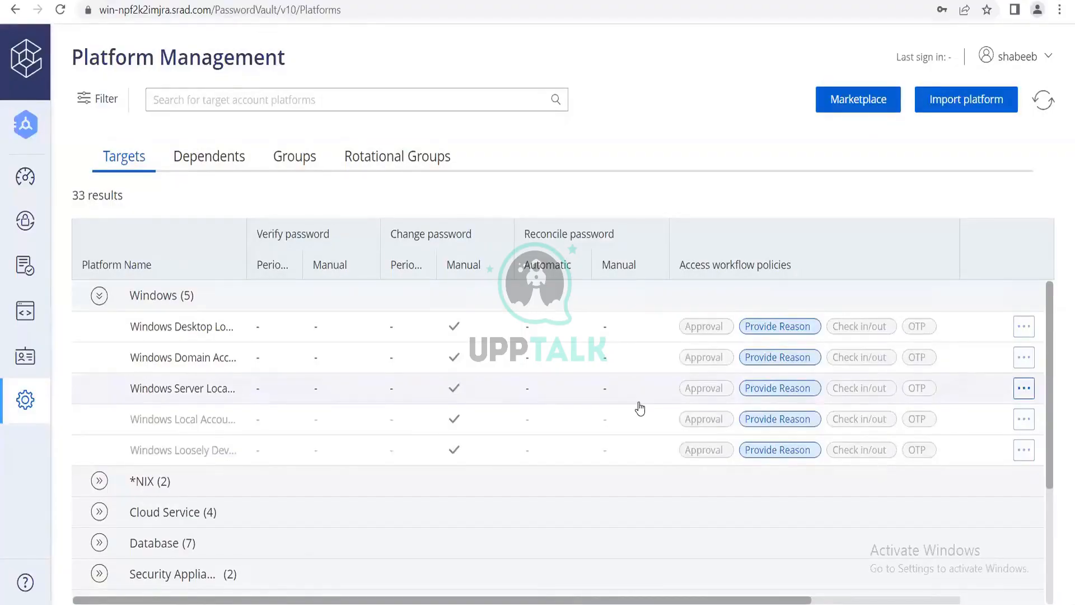
# Expand the *NIX group and try to duplicate the Unix via SSH Keys platform under the name LIN SSH 30.
pyautogui.click(155, 487)
pyautogui.scroll(-1, 903, 476)
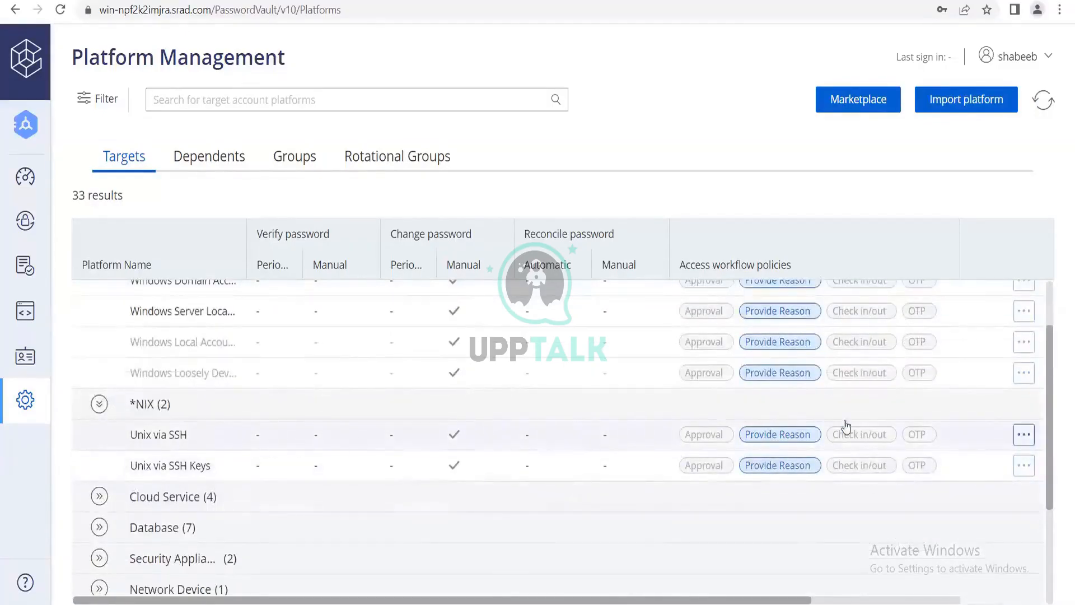
pyautogui.click(1023, 435)
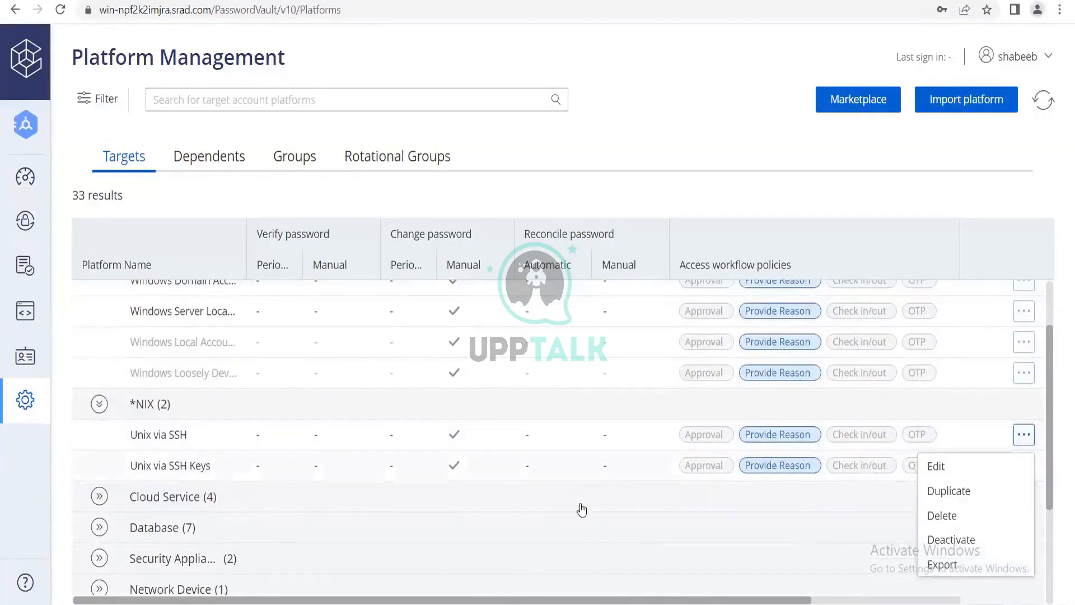
pyautogui.click(369, 464)
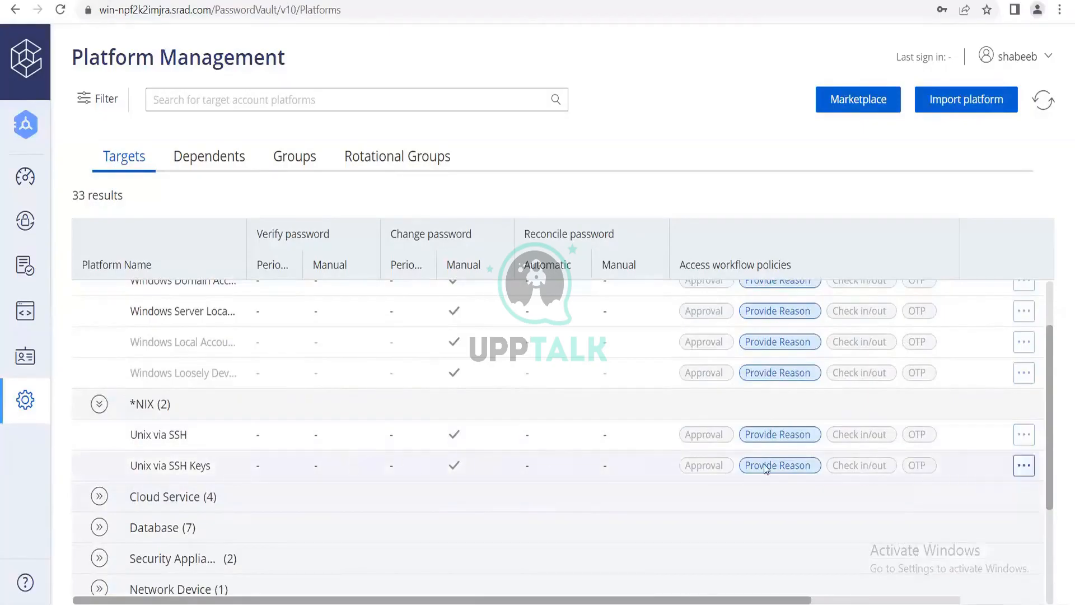
pyautogui.click(1023, 466)
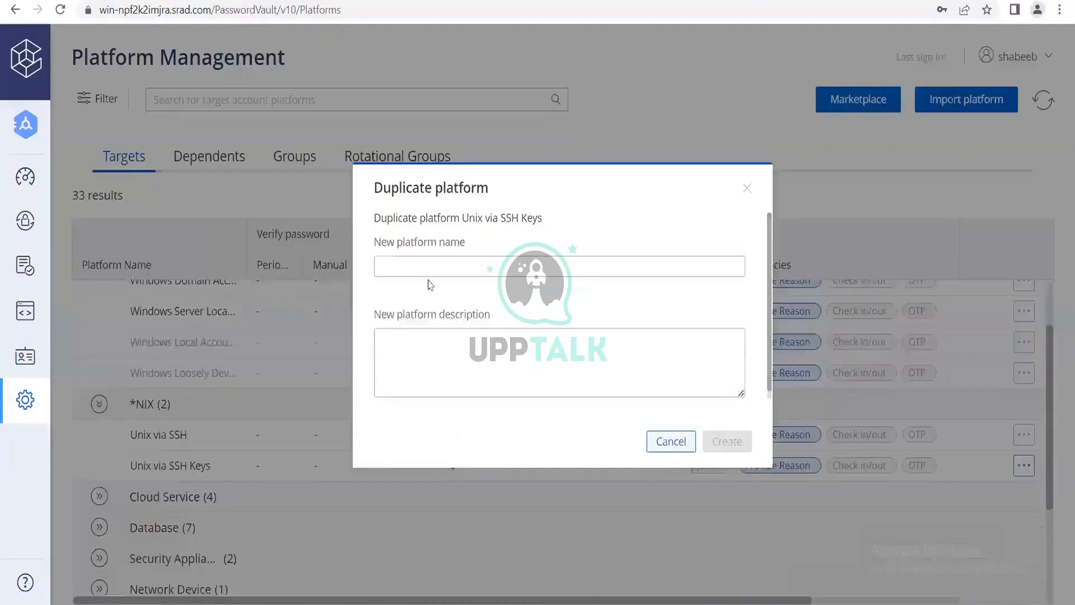
pyautogui.click(429, 276)
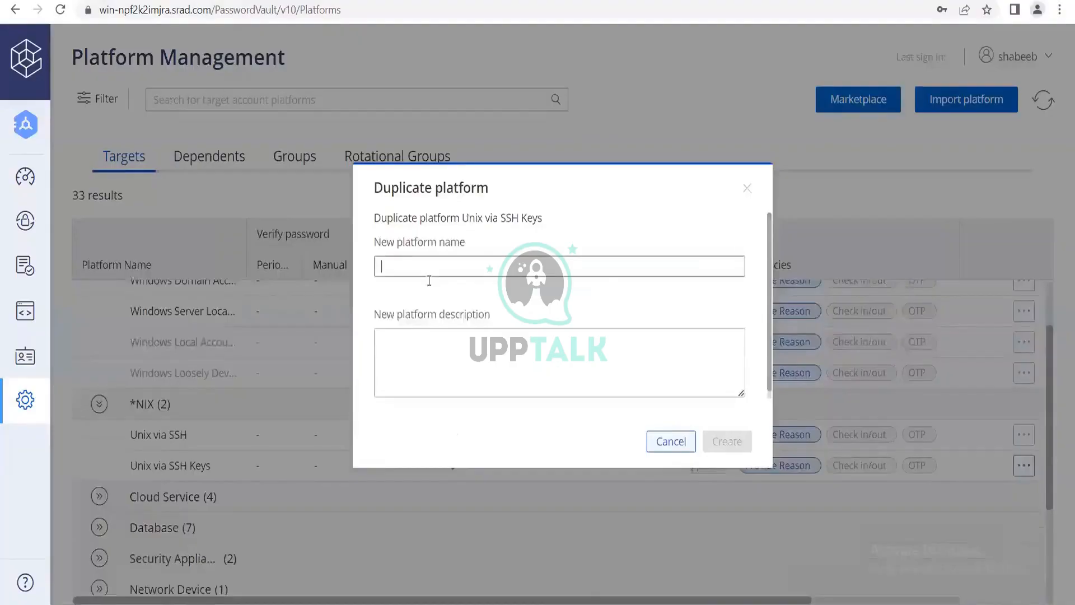
pyautogui.write('LIN')
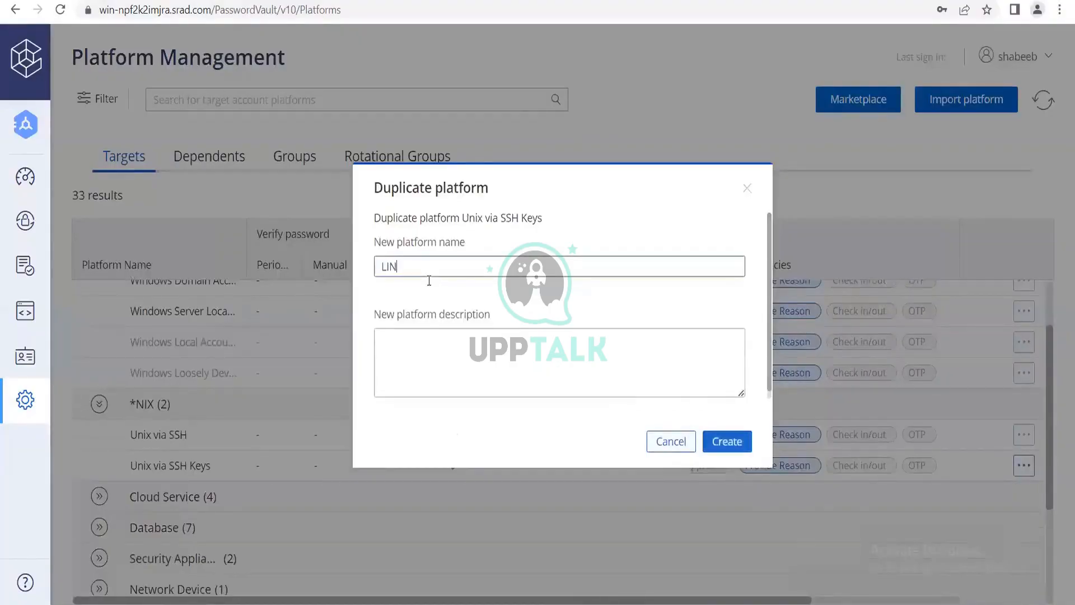
pyautogui.write(' SSH 30')
pyautogui.click(739, 444)
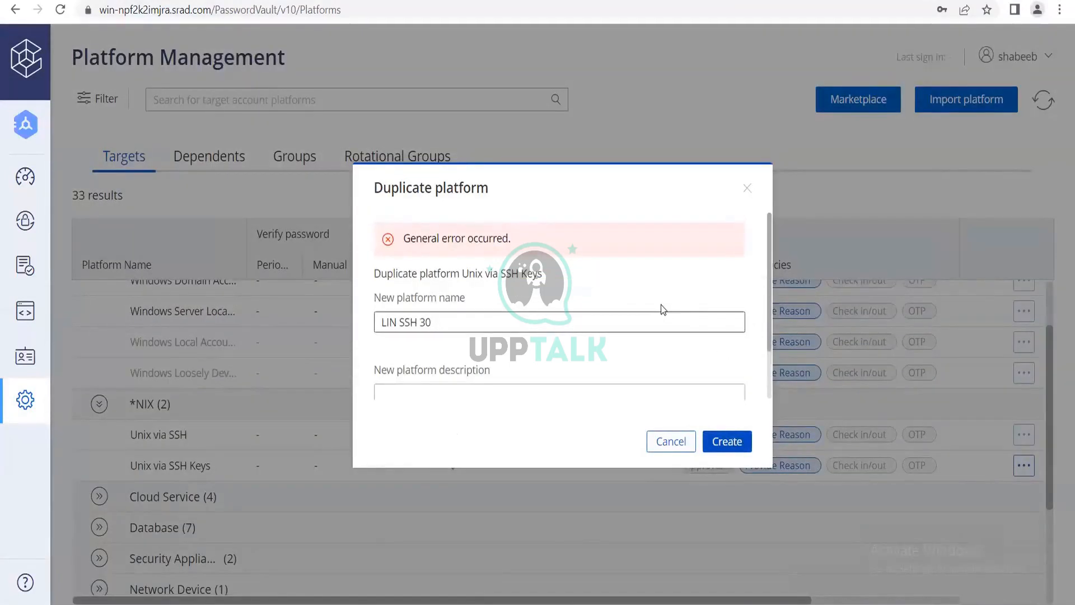
# Add the description "test" to the new platform, try again to create the duplicate, and close the duplication dialog.
pyautogui.scroll(-1, 661, 306)
pyautogui.click(598, 374)
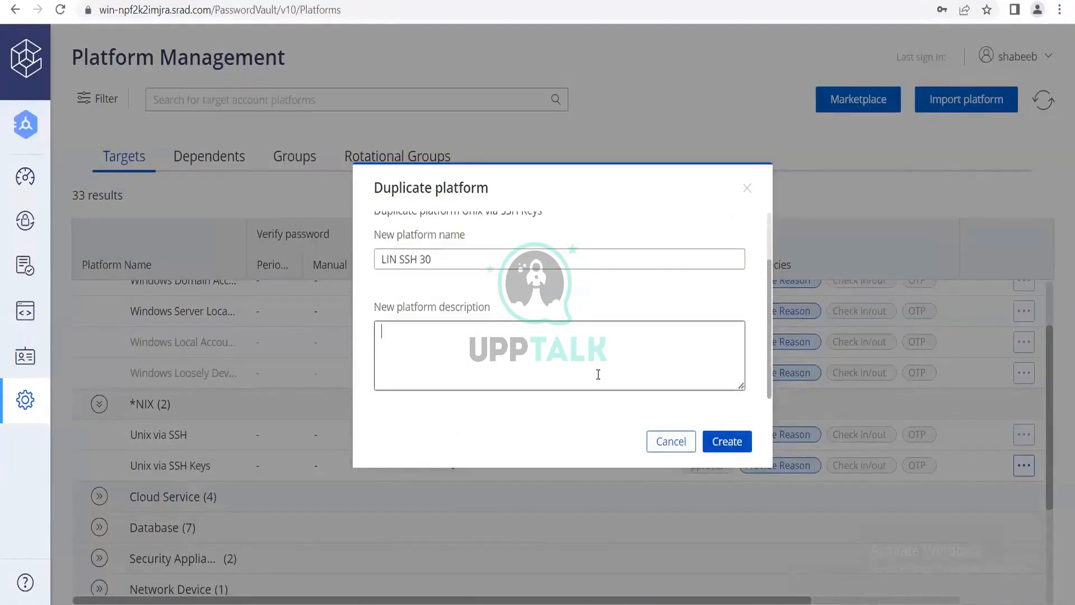
pyautogui.write('test')
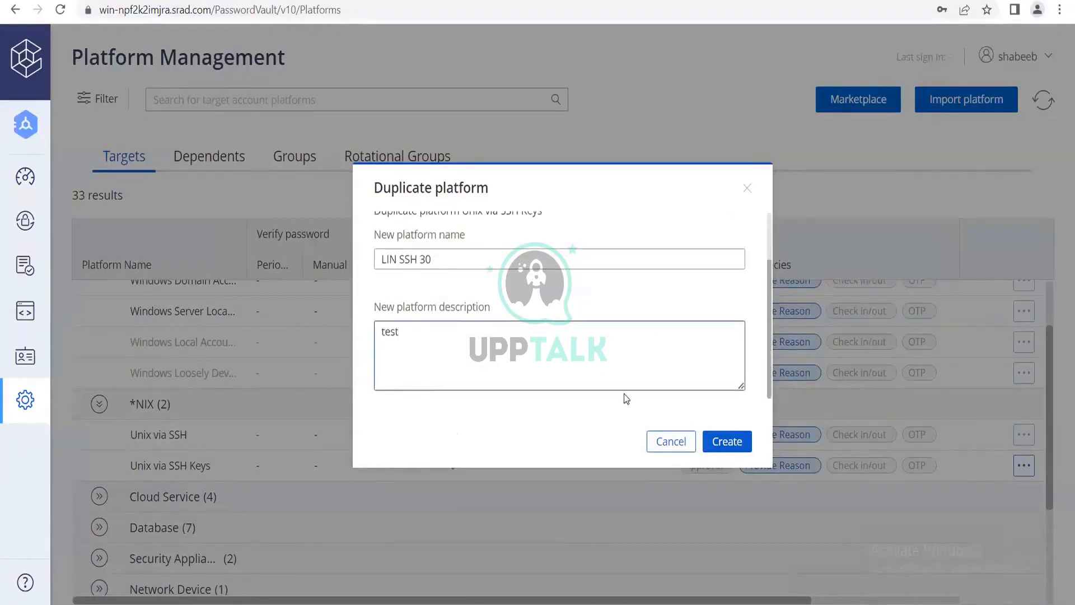
pyautogui.click(746, 446)
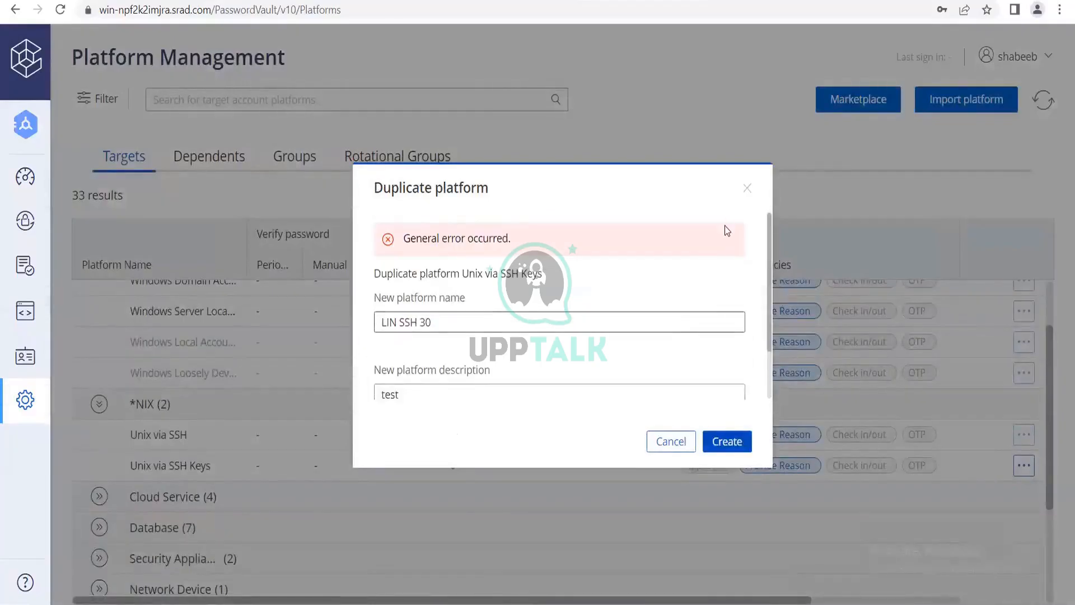
pyautogui.click(733, 445)
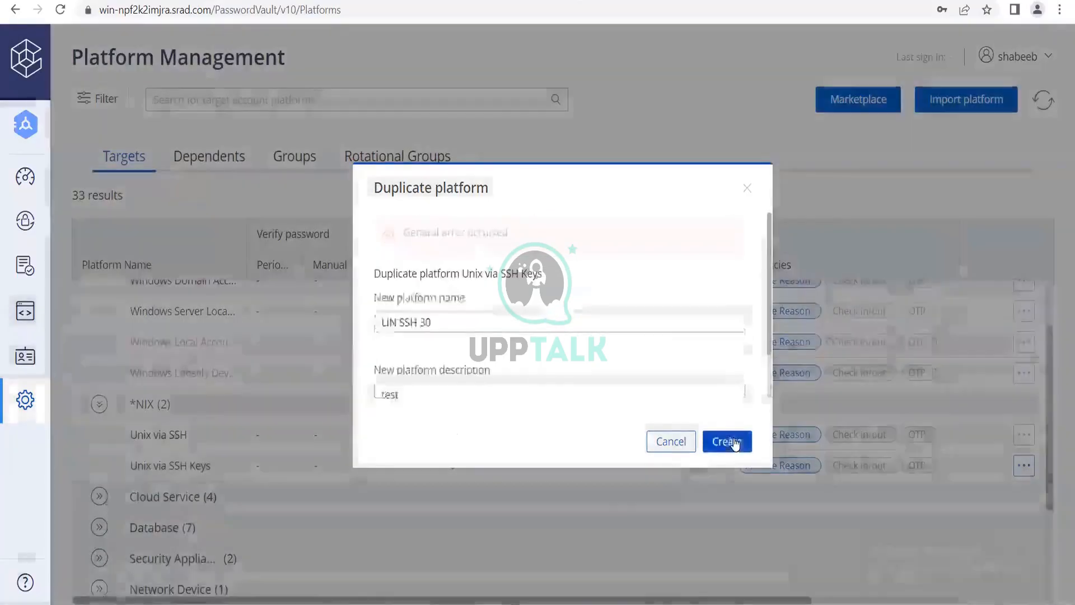
pyautogui.click(749, 191)
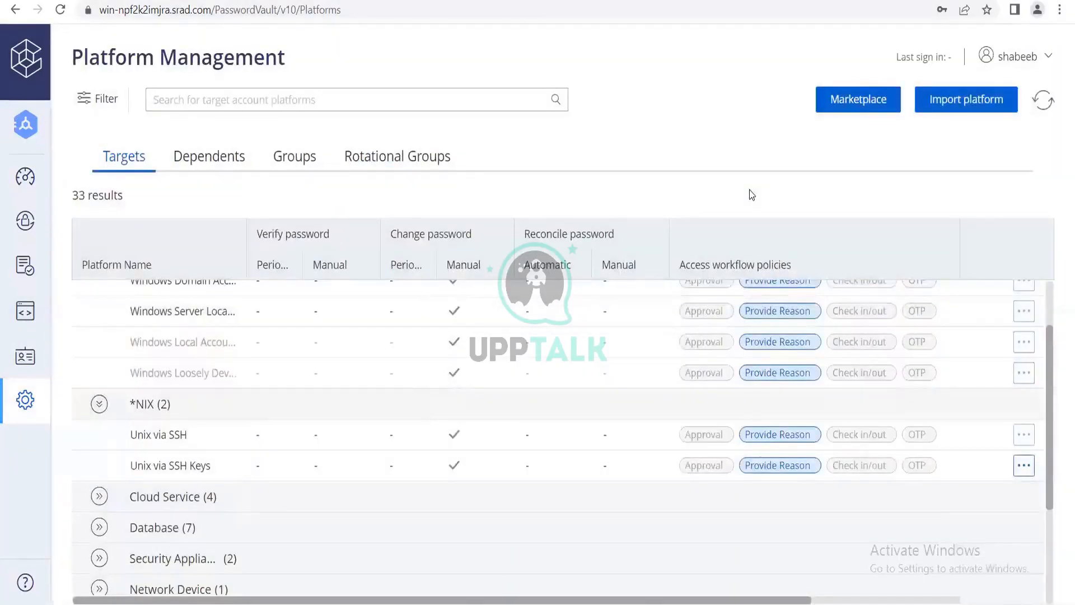
# Sign out of Password Vault and reopen its sign-in page in a new browser window with the CyberArk authentication method.
pyautogui.click(1049, 59)
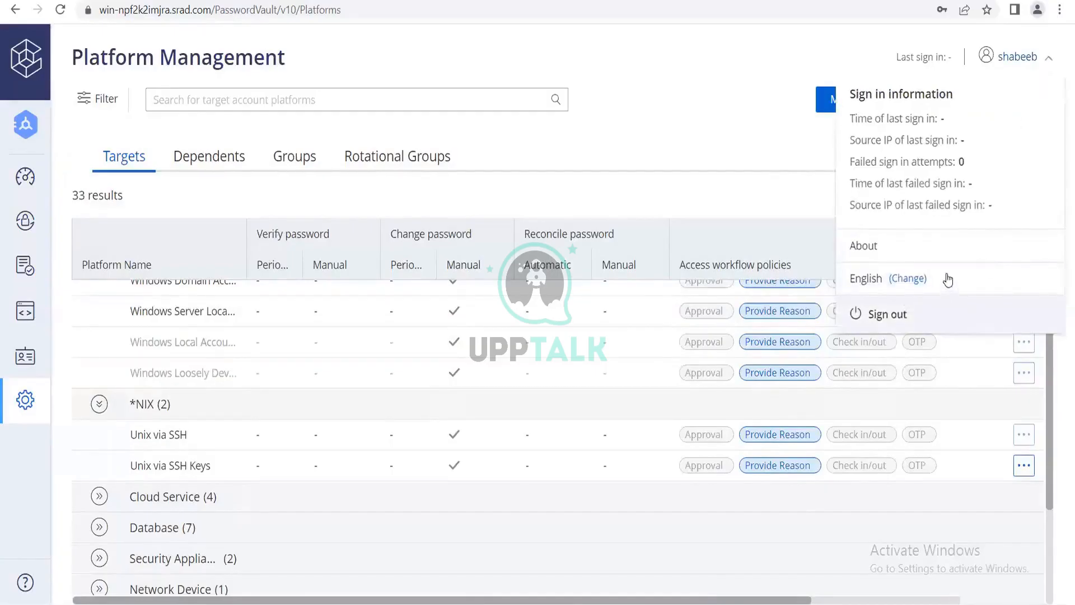
pyautogui.click(932, 318)
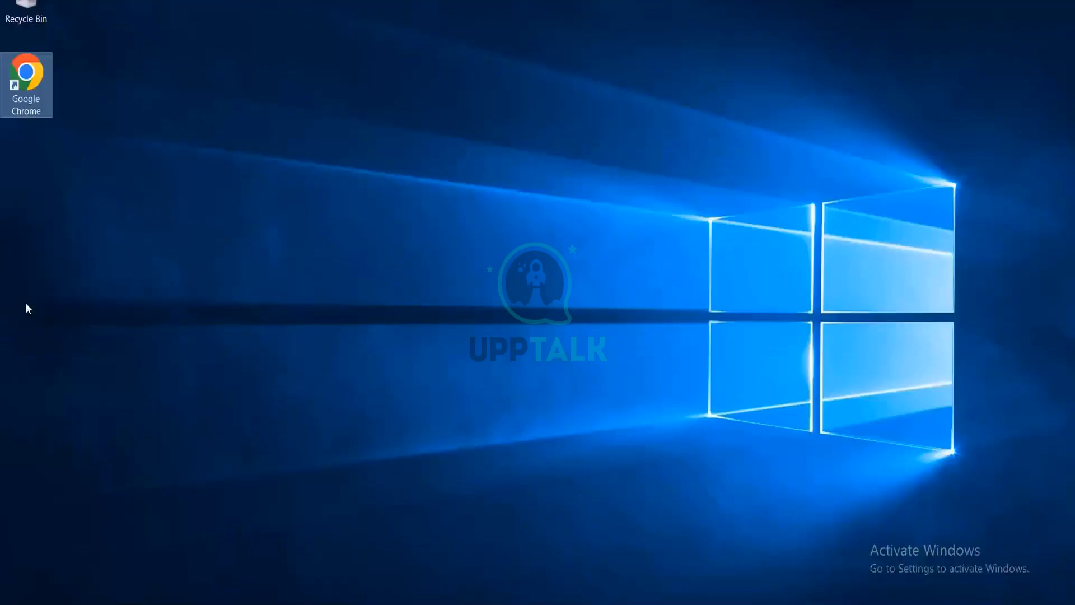
pyautogui.doubleClick(19, 107)
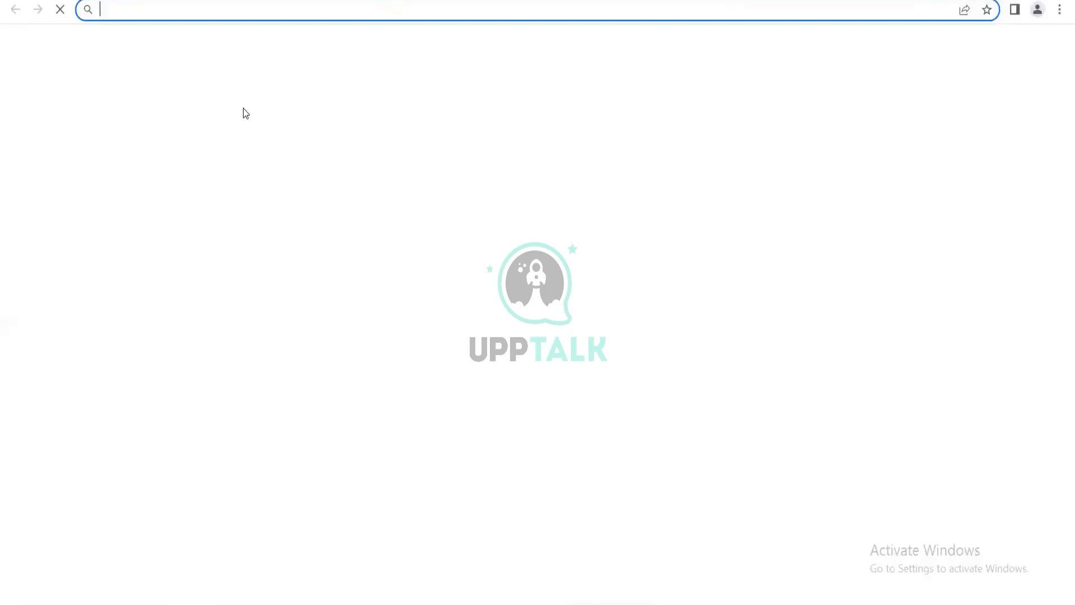
pyautogui.click(478, 344)
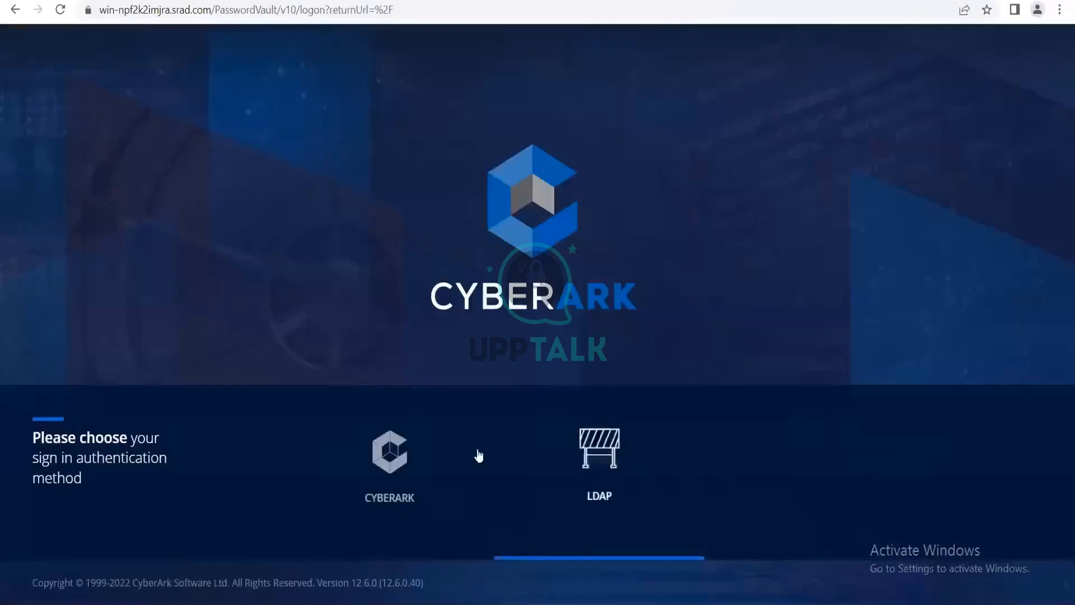
pyautogui.click(330, 472)
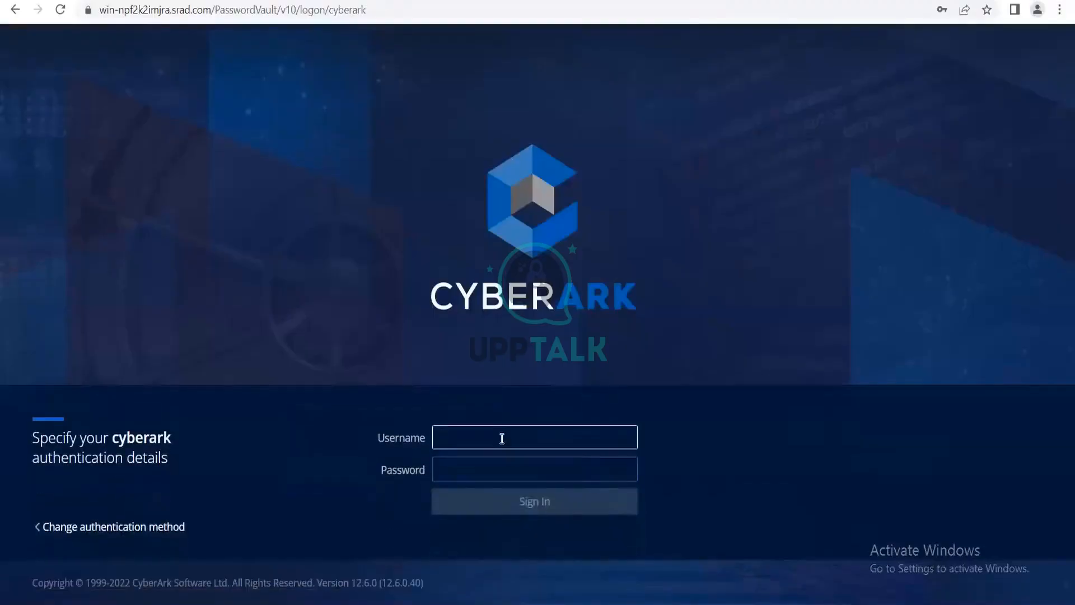
# Sign in to Password Vault with the username administrator and the account password.
pyautogui.write('administrator')
pyautogui.press('Tab')
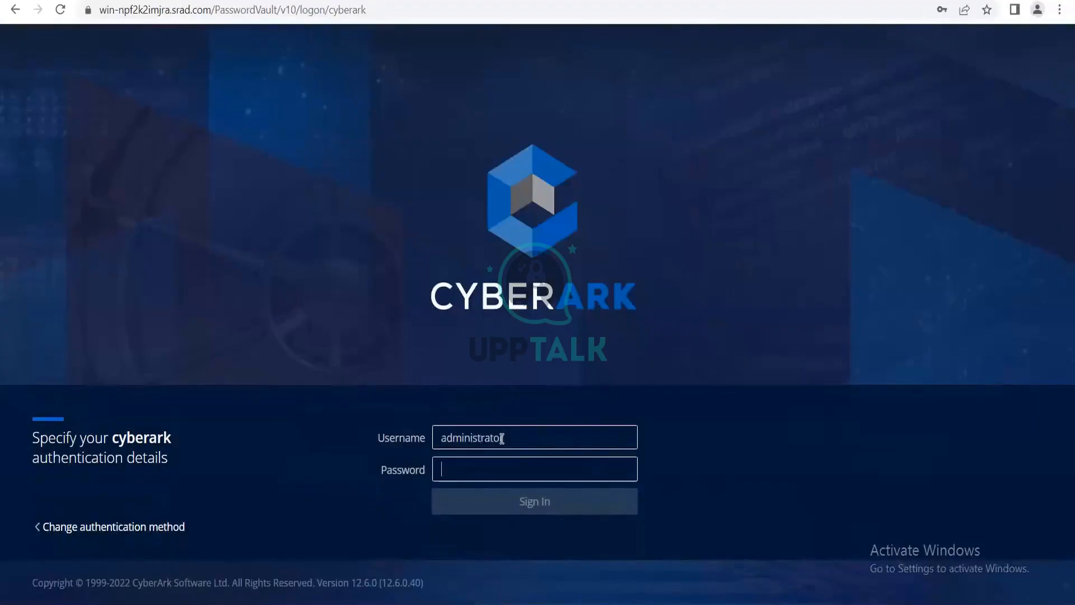
pyautogui.write('**********')
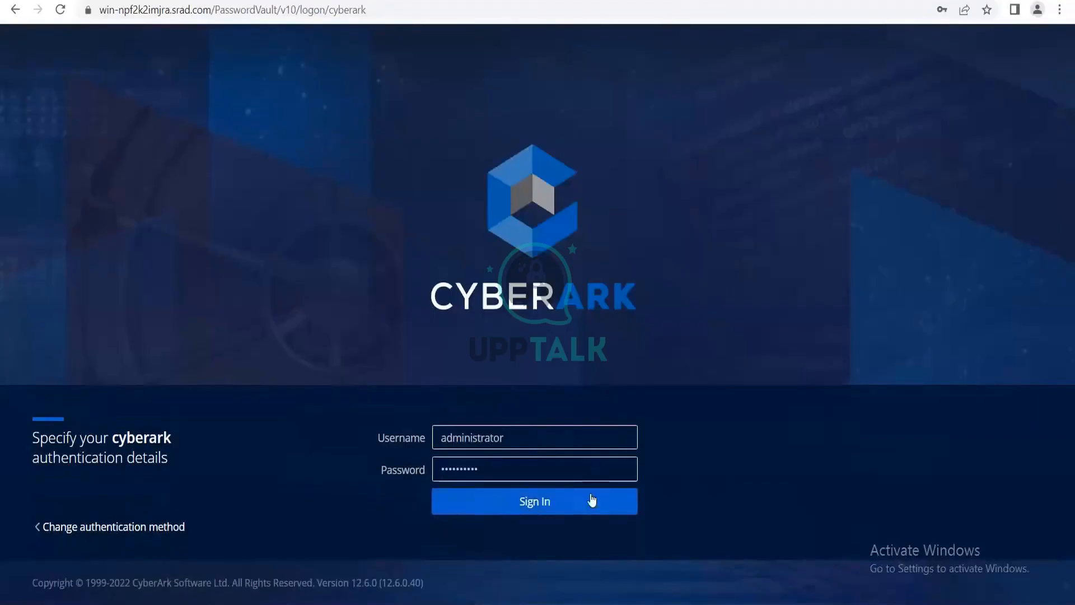
pyautogui.click(606, 506)
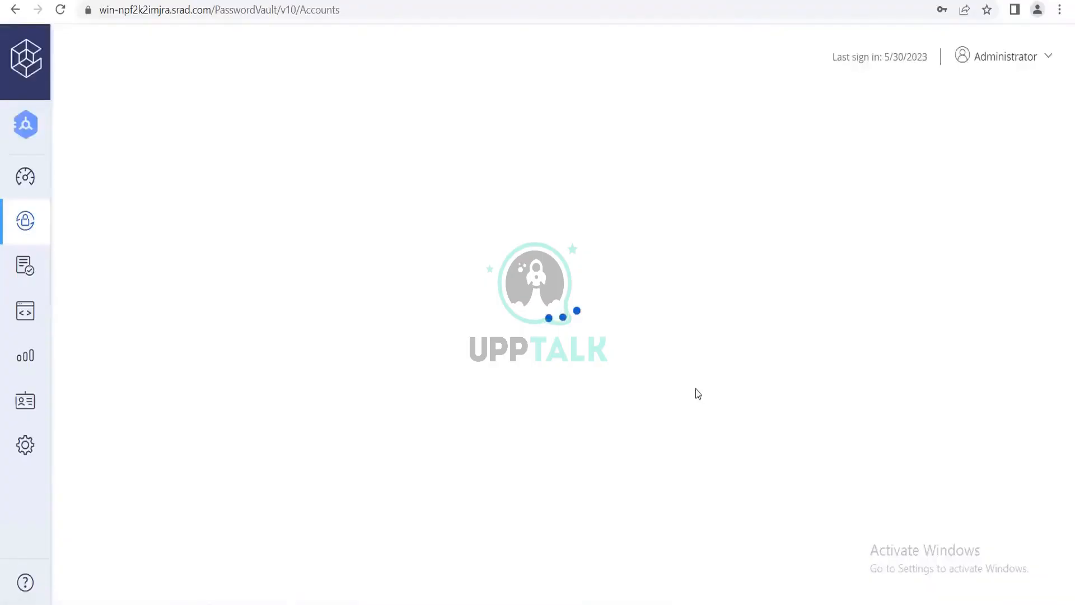
# Open Platform Management from the Administration section and expand the Windows platform group.
pyautogui.click(26, 445)
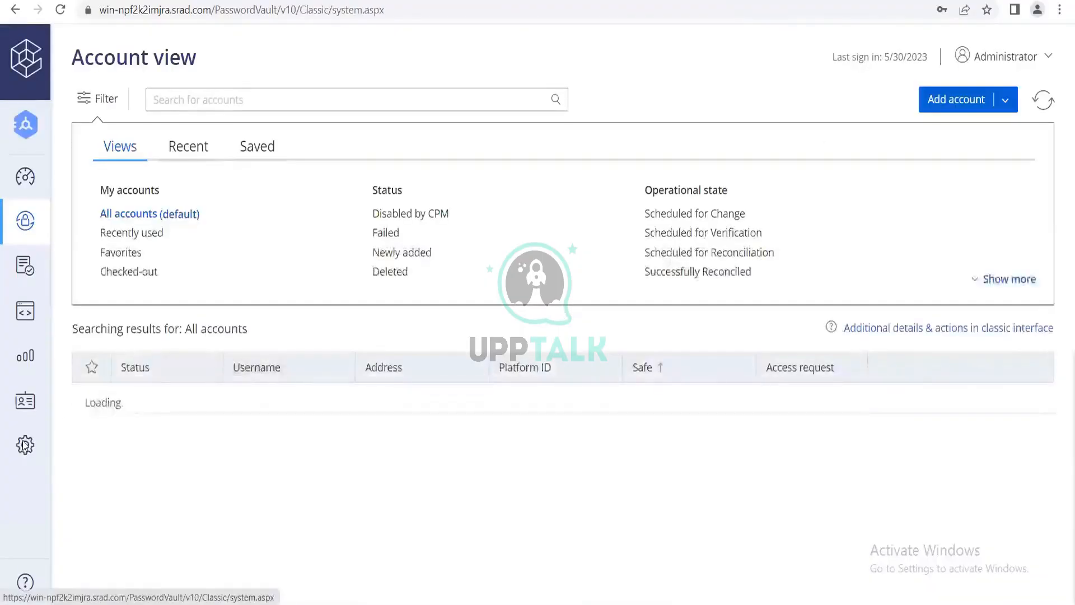
pyautogui.click(69, 509)
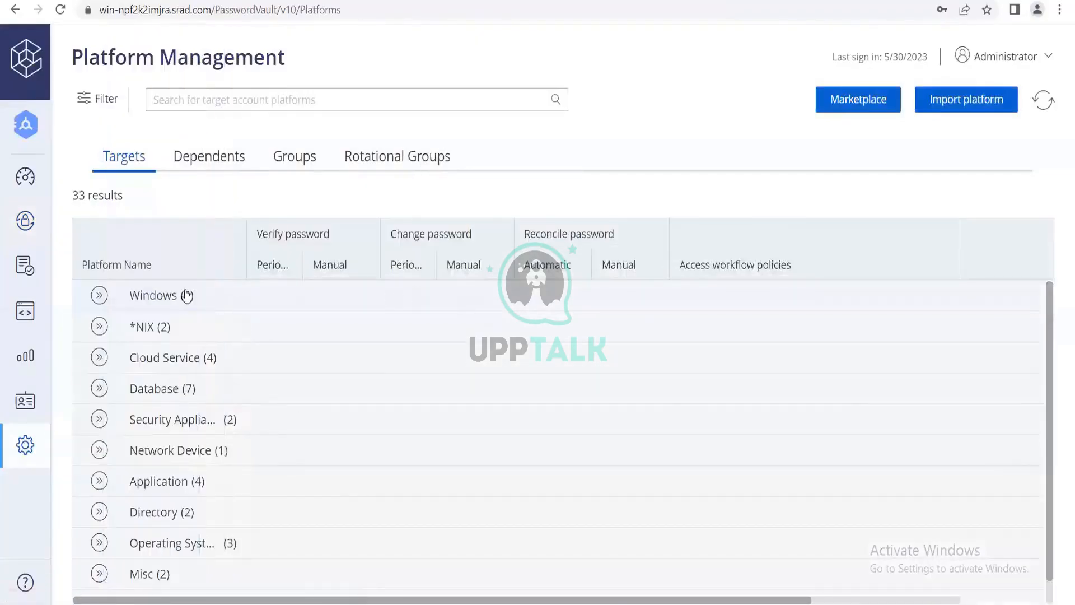
pyautogui.click(186, 295)
# Try to duplicate the Windows Desktop Local Accounts platform under the name WIN RDP 30, and close the duplication dialog.
pyautogui.click(1022, 329)
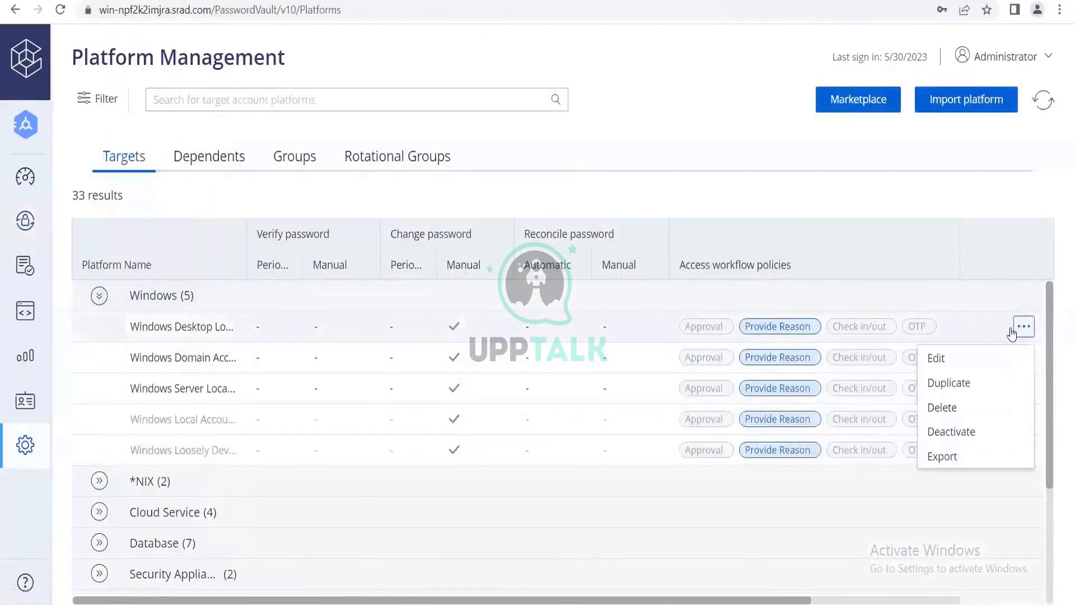
pyautogui.click(954, 385)
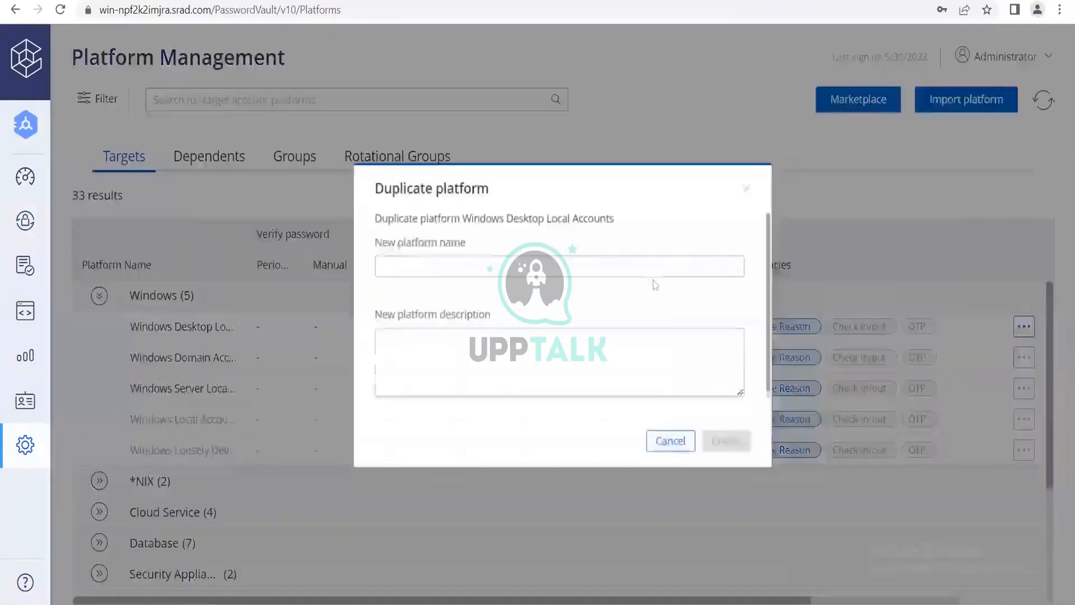
pyautogui.click(520, 261)
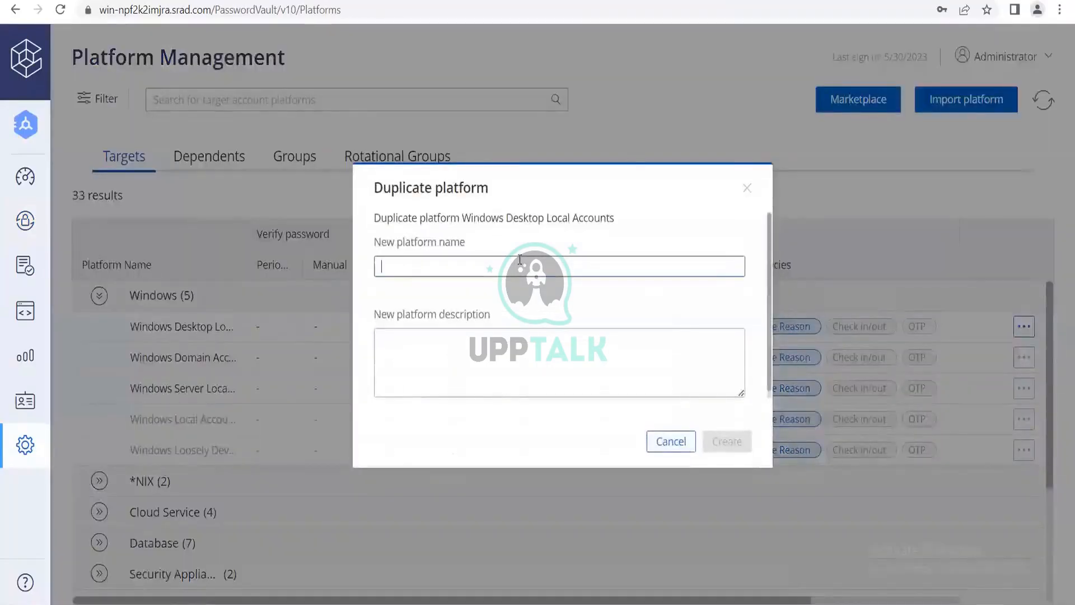
pyautogui.write('WIN RDP ')
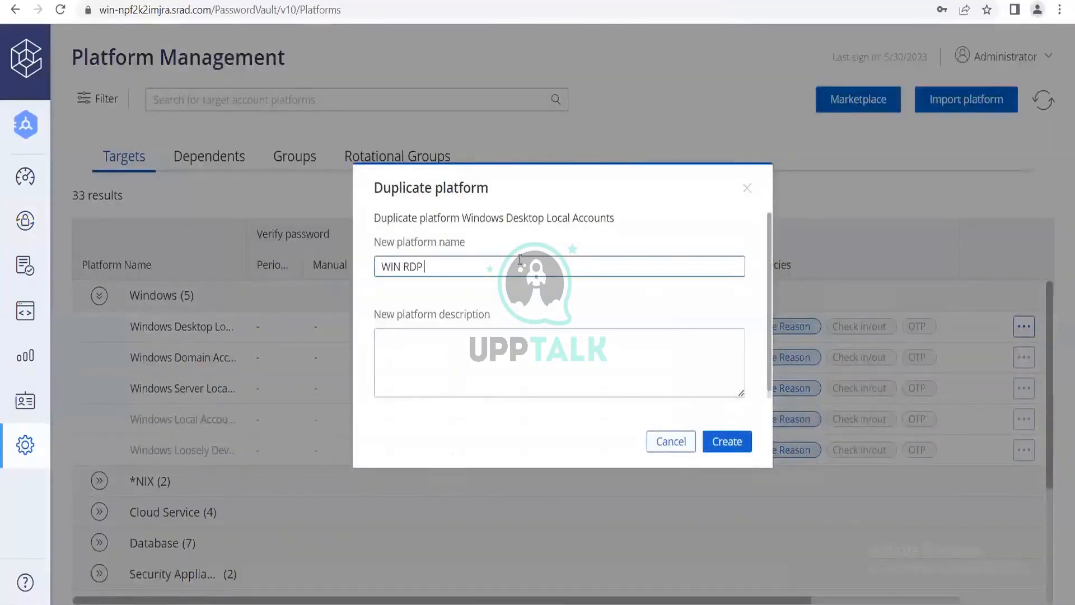
pyautogui.write('30')
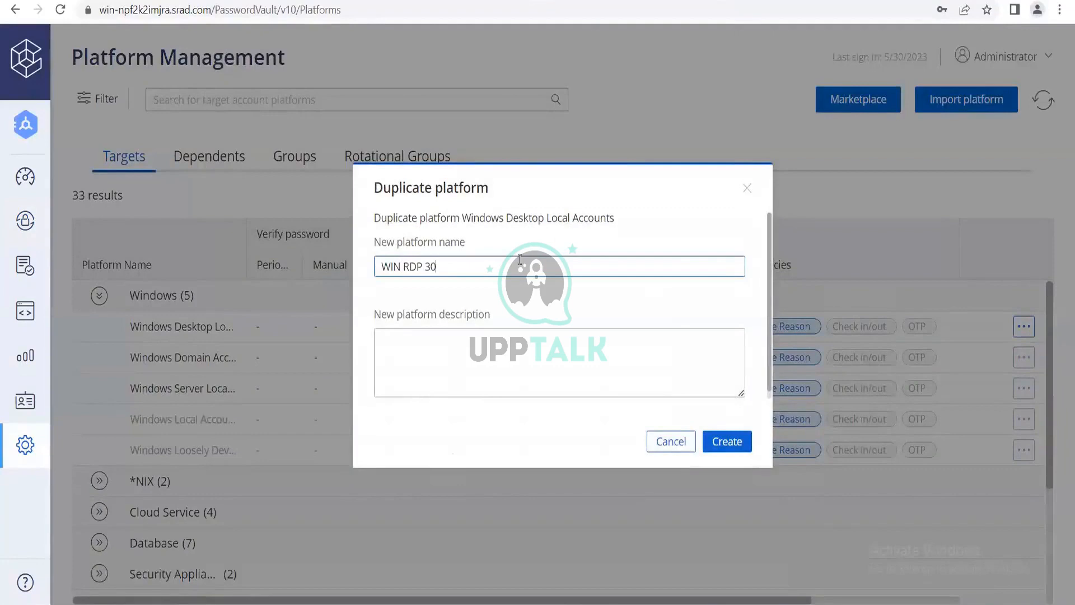
pyautogui.click(740, 444)
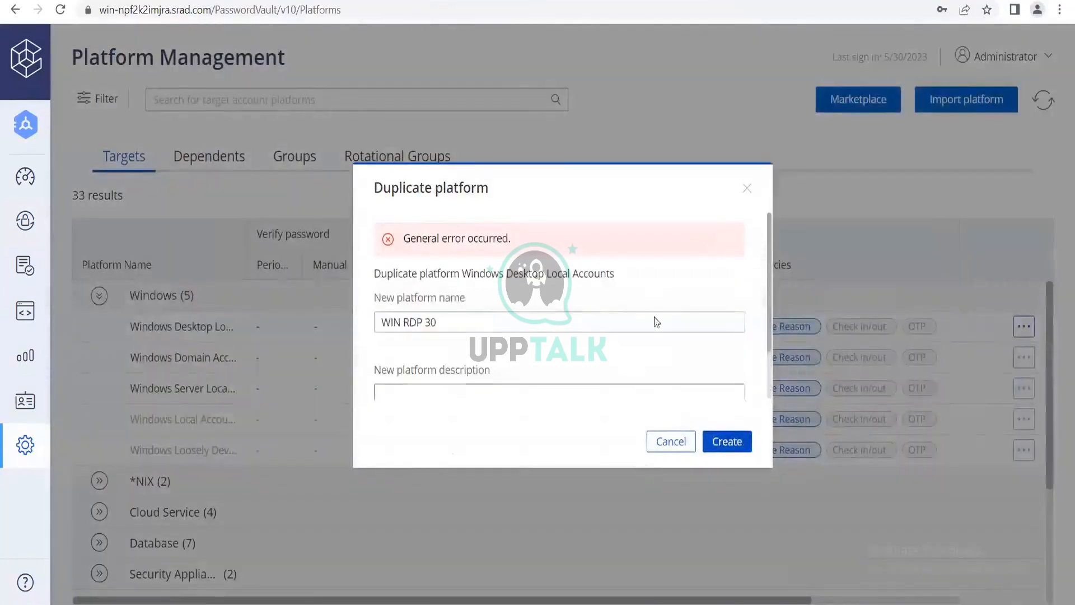
pyautogui.click(749, 191)
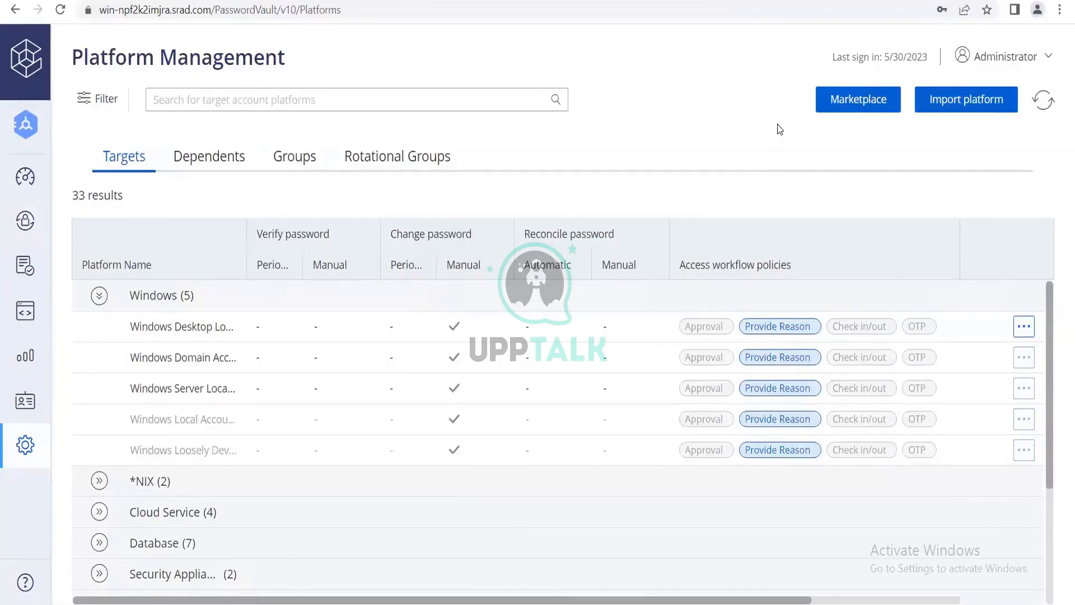
# Expand the *NIX group, try to duplicate the Unix via SSH platform as LIN SSH 30, and close the duplication dialog.
pyautogui.click(204, 481)
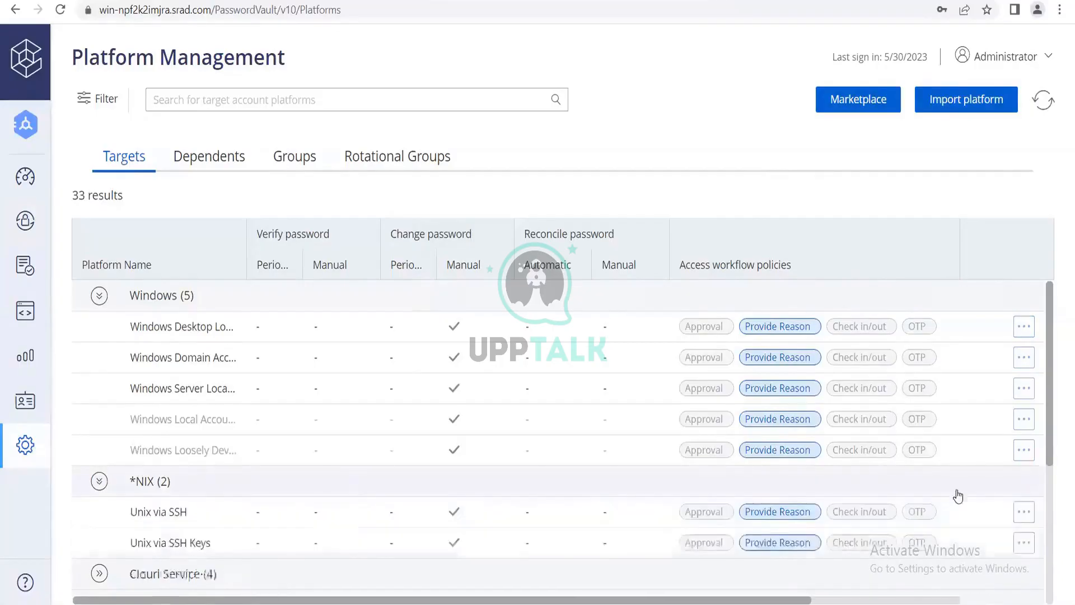
pyautogui.click(1018, 511)
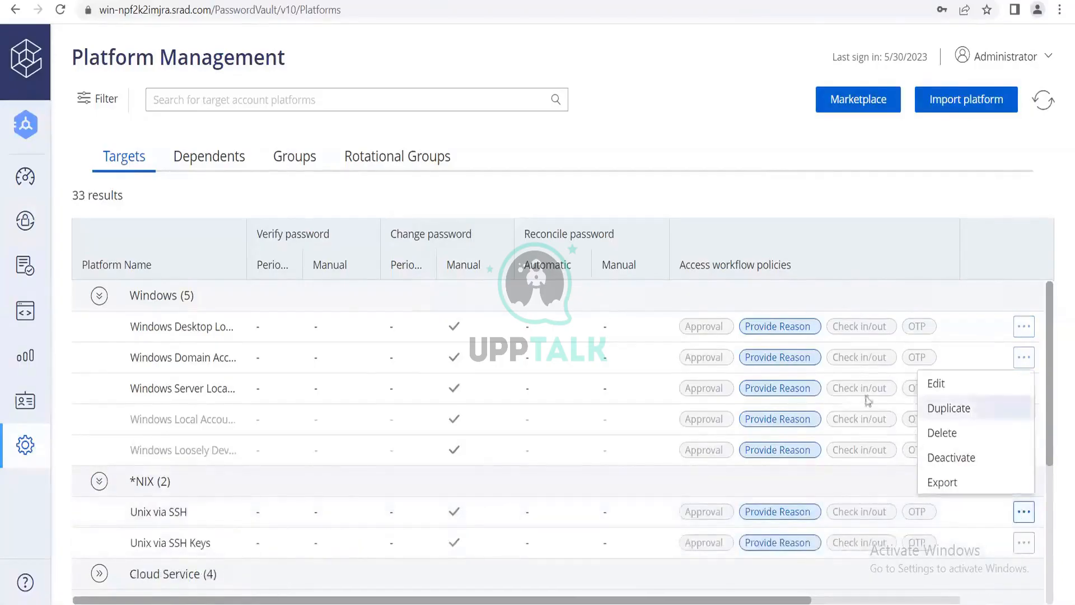
pyautogui.click(973, 412)
pyautogui.click(435, 274)
pyautogui.write('LIN')
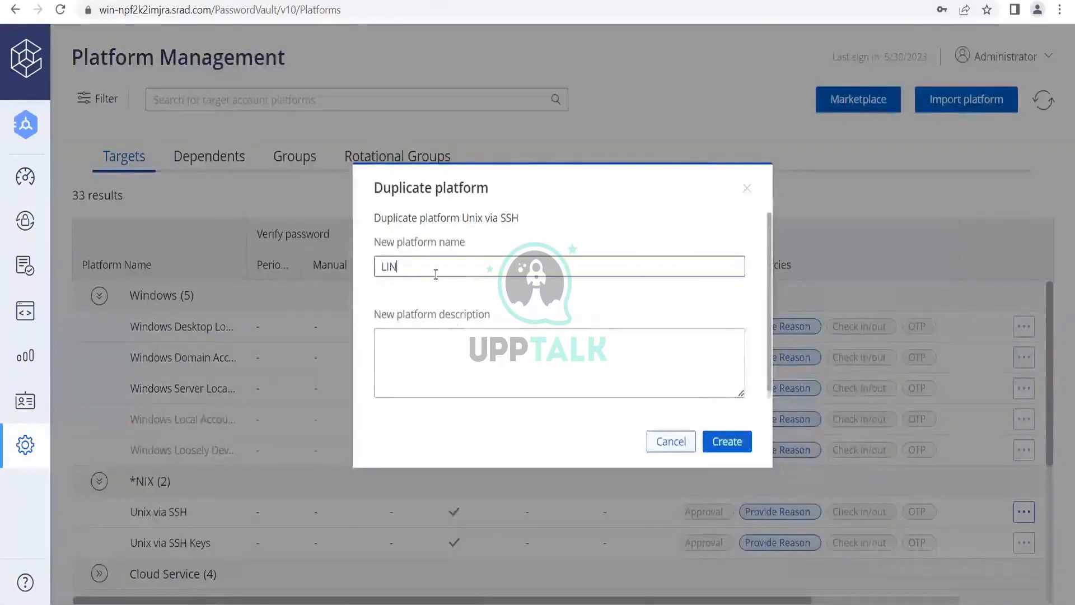
pyautogui.write(' SSH')
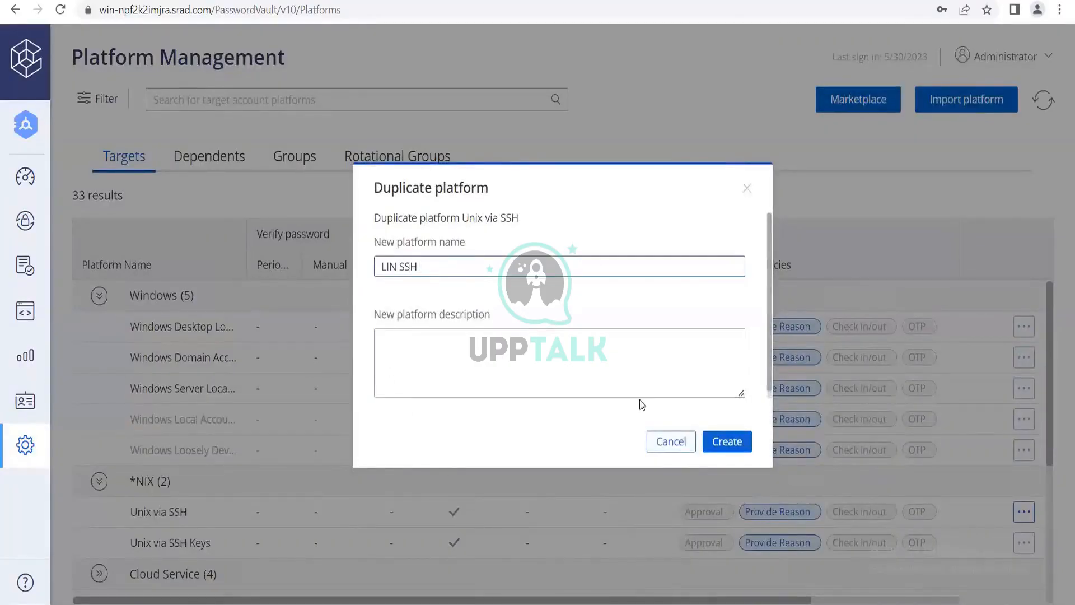
pyautogui.write(' 30')
pyautogui.click(739, 442)
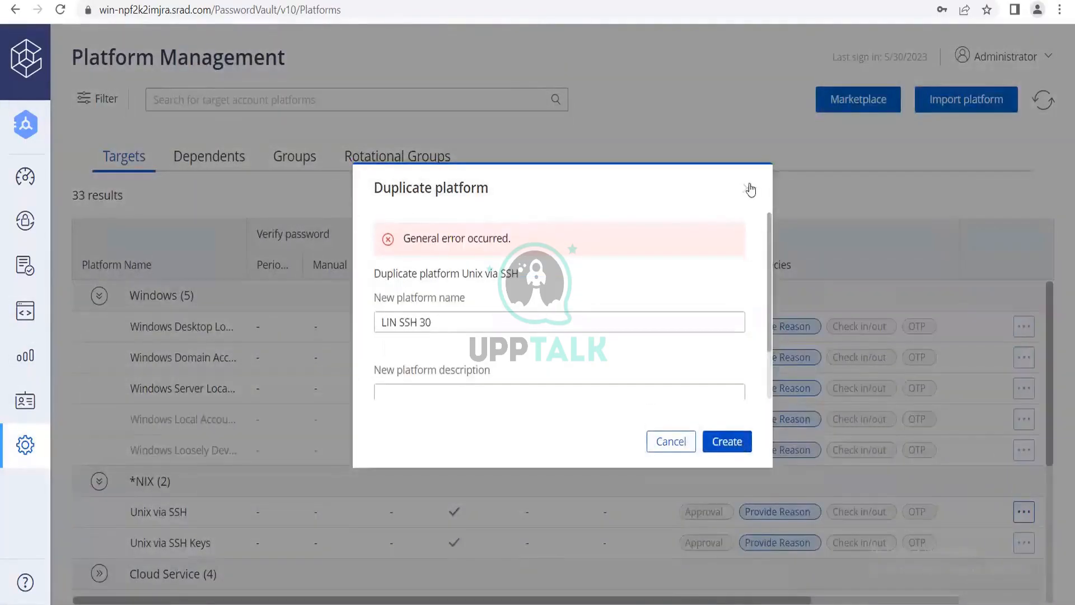
pyautogui.click(747, 188)
# Try to duplicate the Unix via SSH Keys platform as LIN SSH 30 with the description "test", and close the duplication dialog.
pyautogui.scroll(-1, 582, 434)
pyautogui.scroll(1, 560, 437)
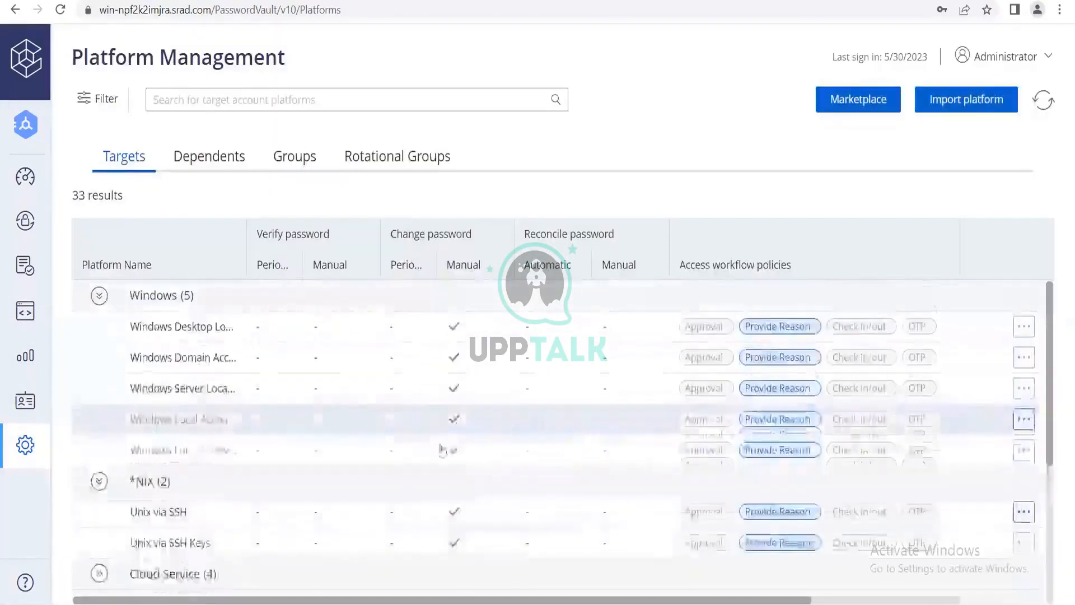
pyautogui.scroll(-1, 390, 452)
pyautogui.click(1023, 465)
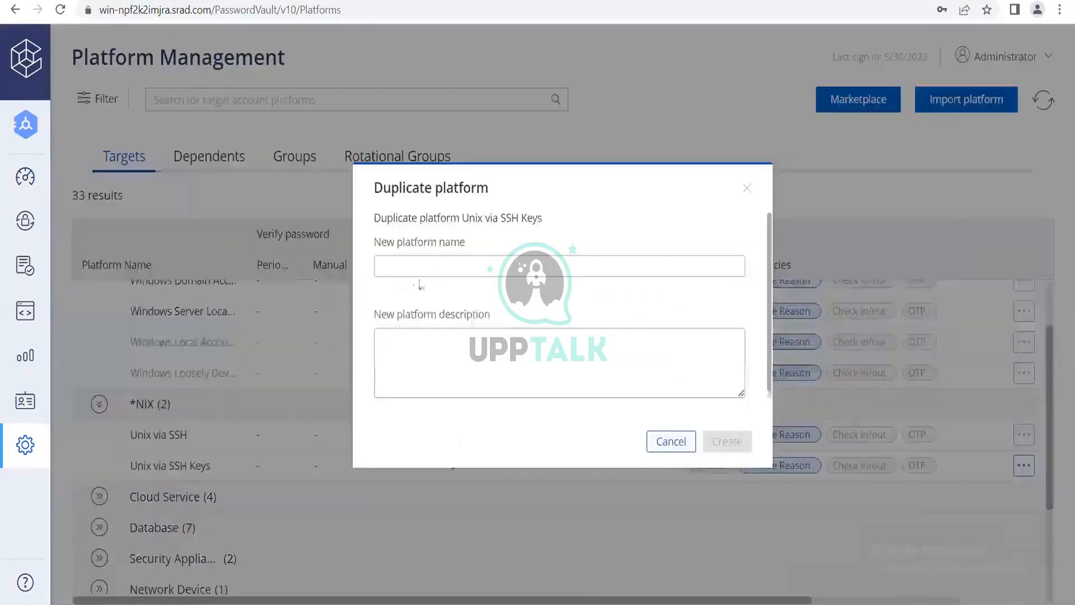
pyautogui.click(434, 270)
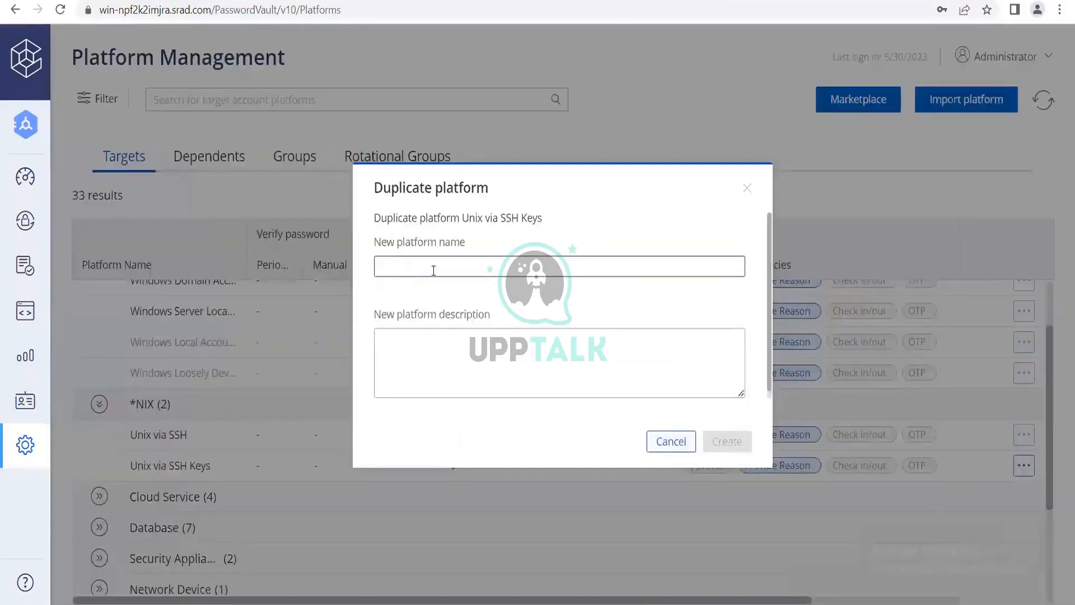
pyautogui.write('LIN SSH 30')
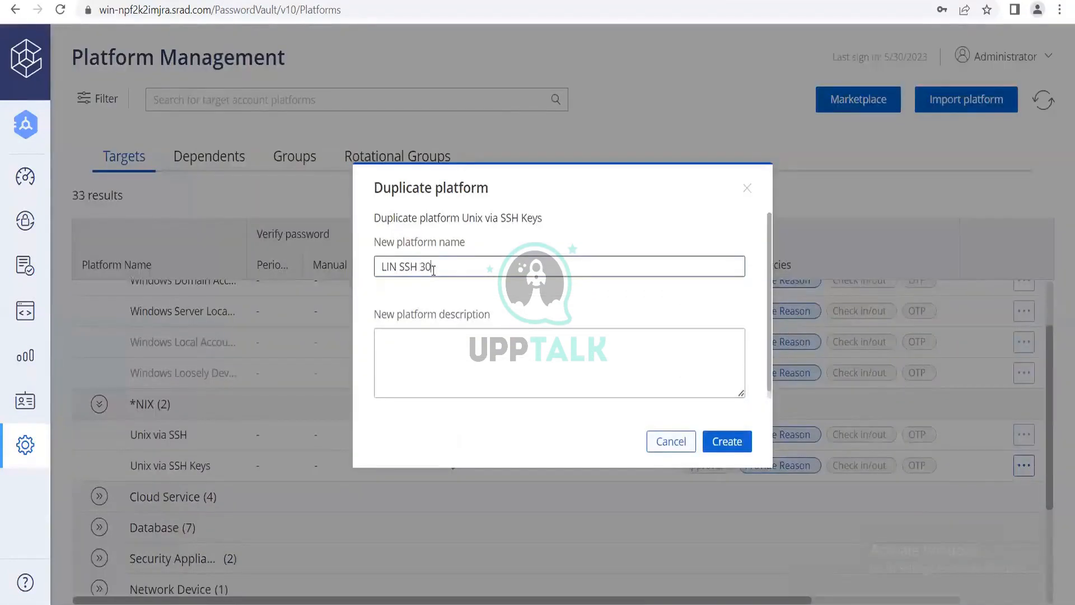
pyautogui.click(612, 343)
pyautogui.write('test')
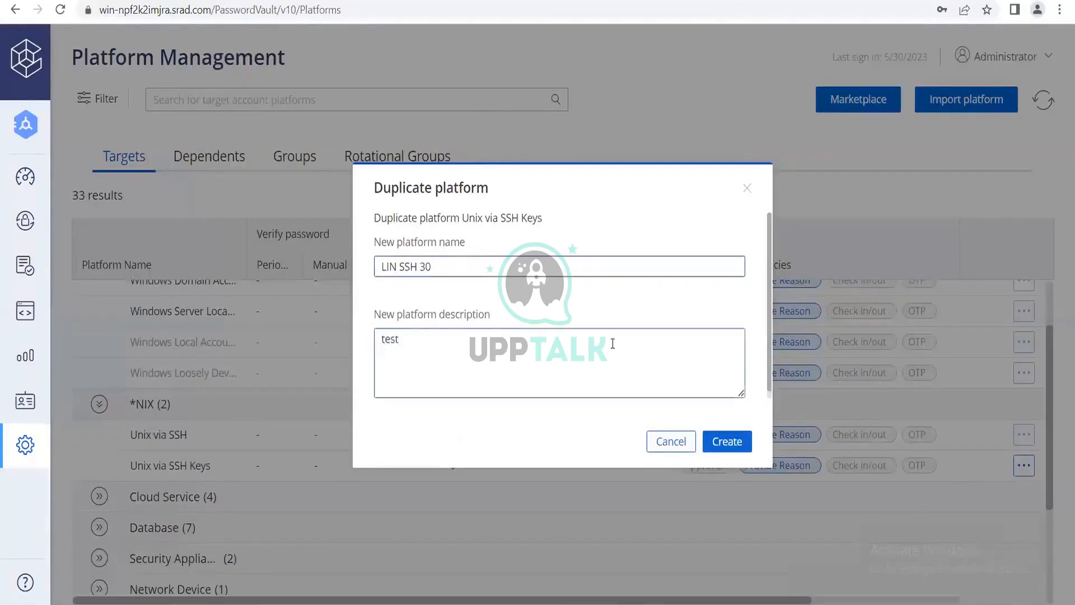
pyautogui.click(744, 441)
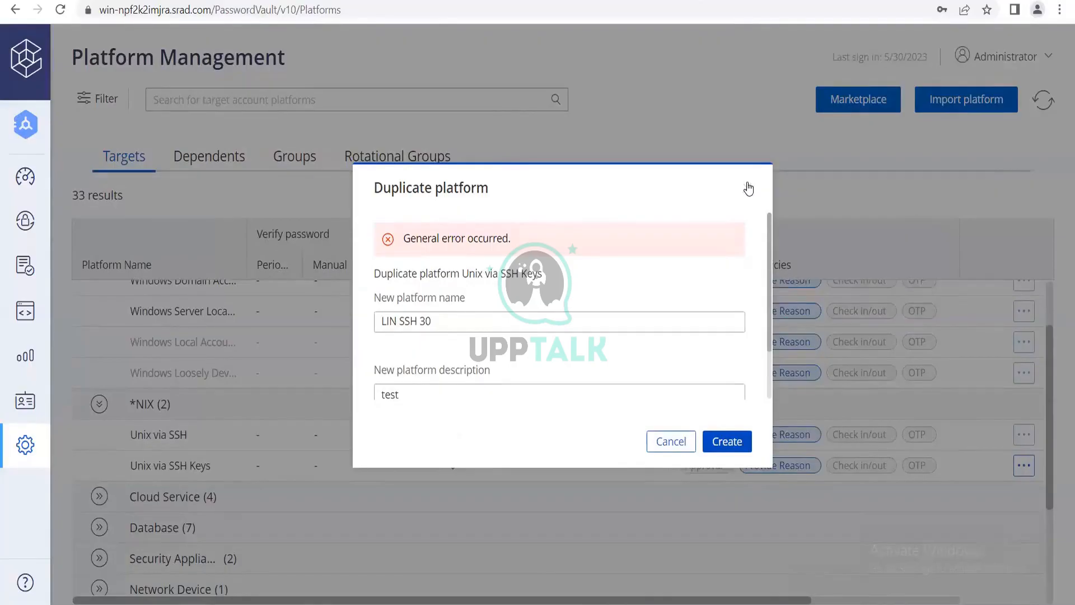
pyautogui.click(748, 188)
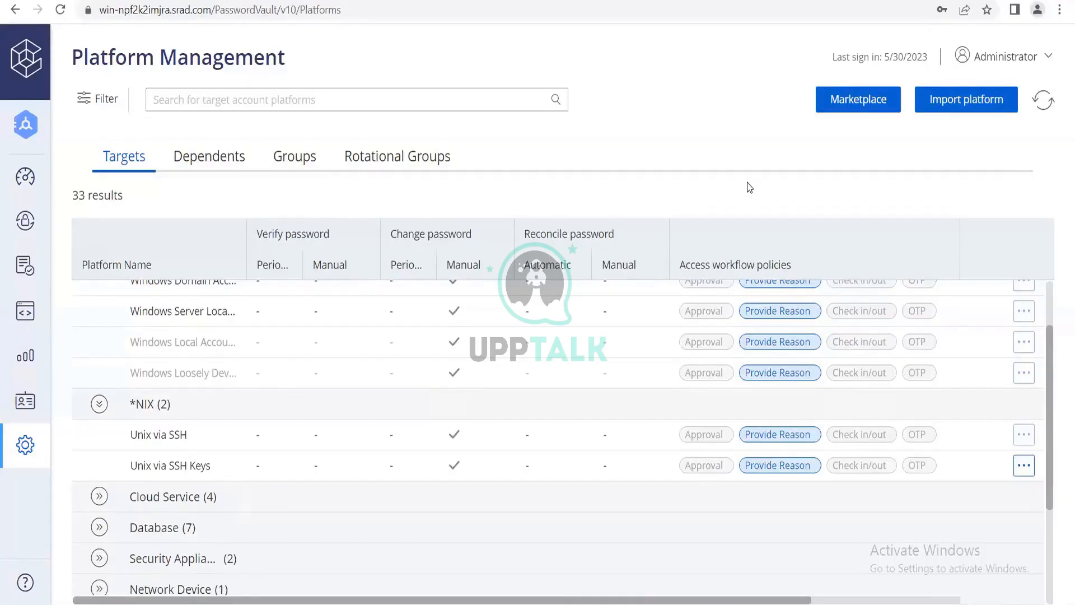
# Minimize the current browser window and open the Password Vault sign-in page in a new Google Chrome window.
pyautogui.scroll(2, 912, 359)
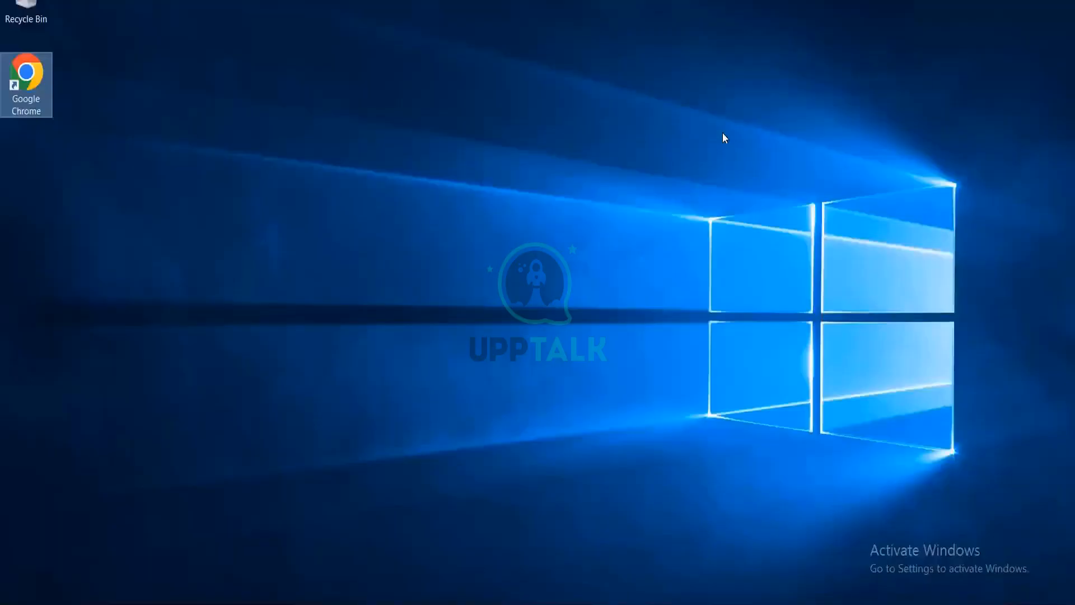
pyautogui.click(717, 94)
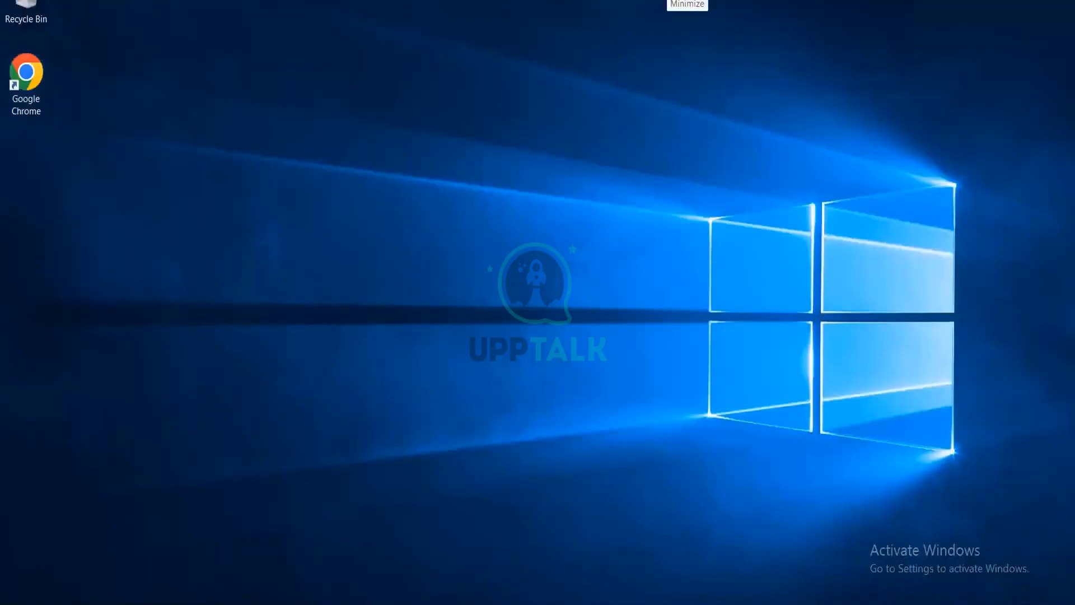
pyautogui.click(28, 101)
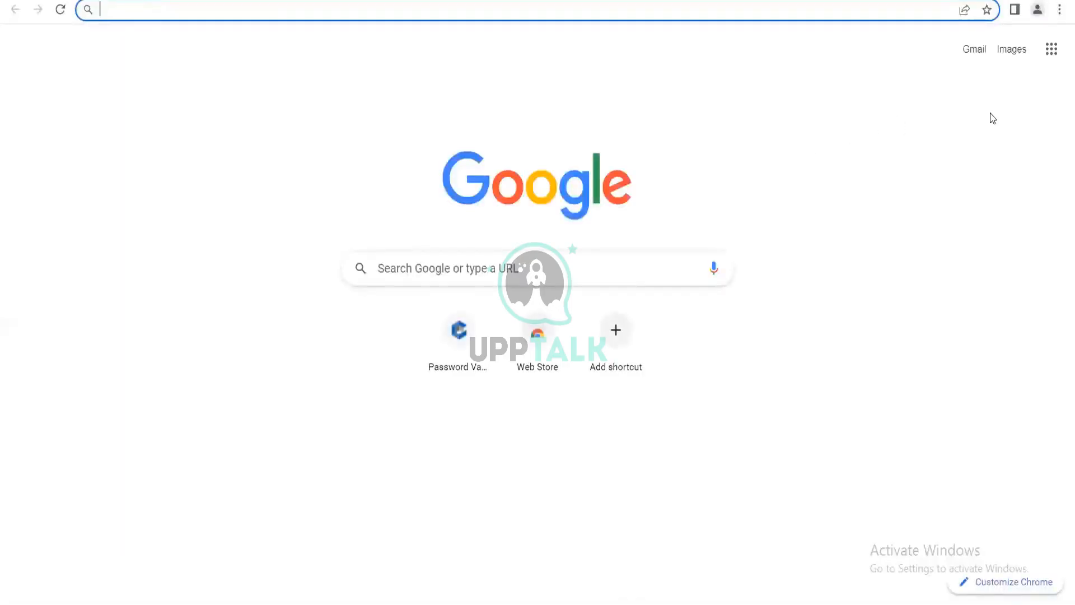
pyautogui.click(458, 368)
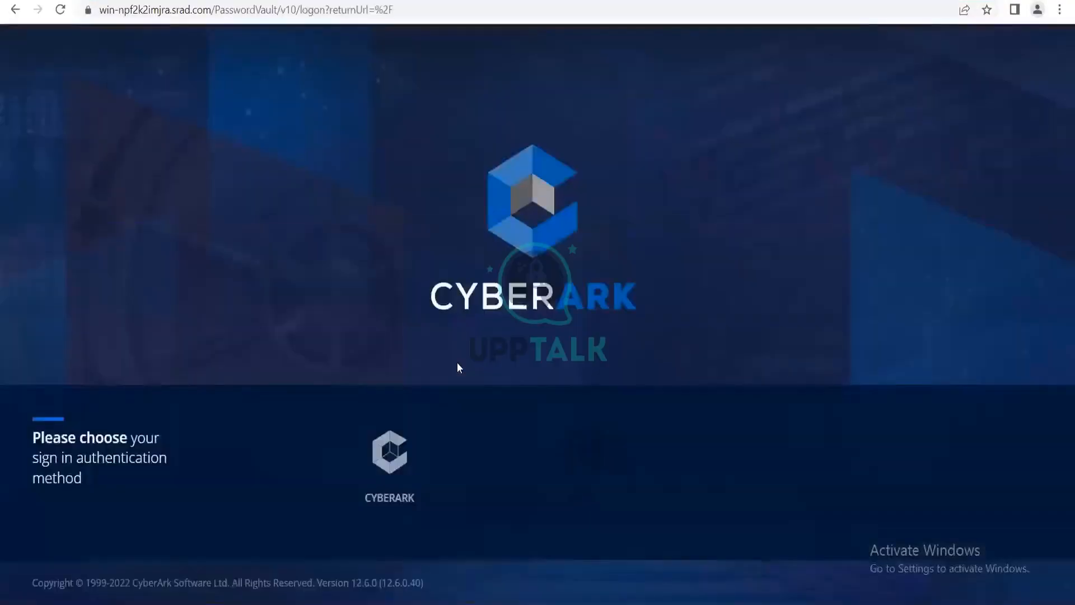